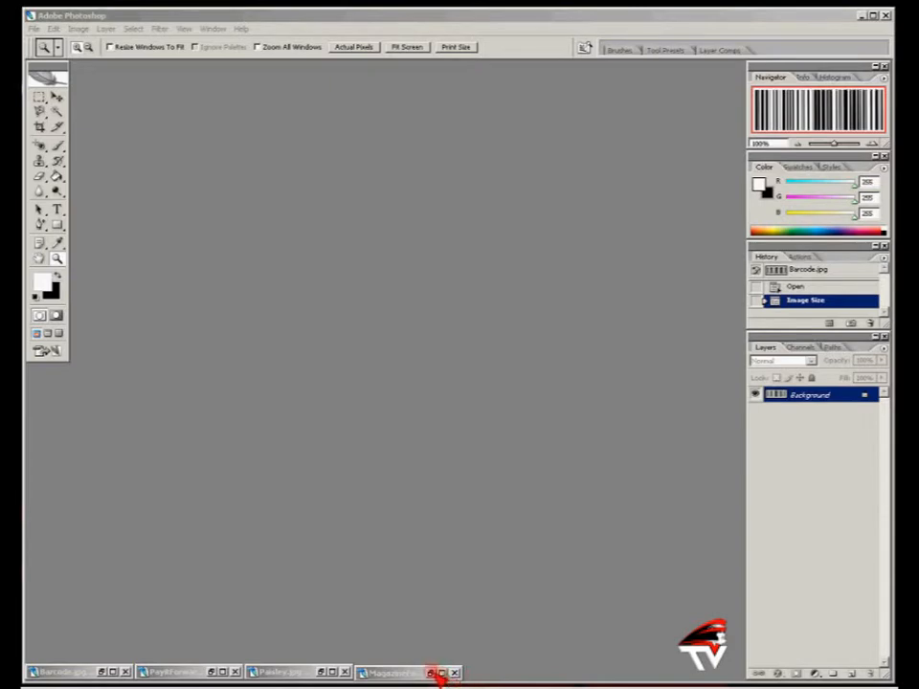
Step: Review the MagazineExample.jpg cover, minimize it, and restore PayitForward.jpg in an enlarged window
left_click(432, 673)
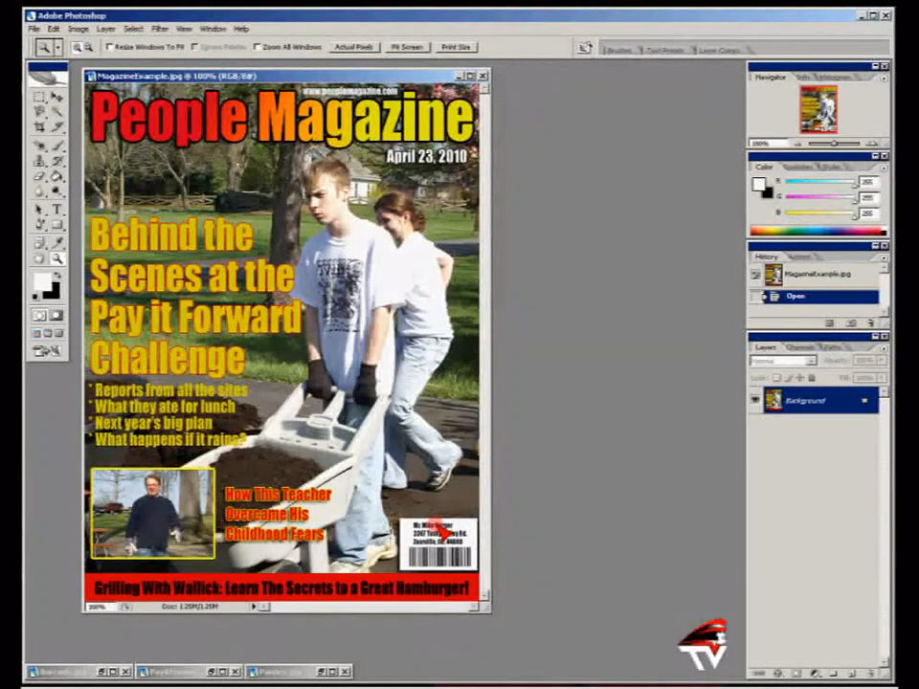
left_click(459, 76)
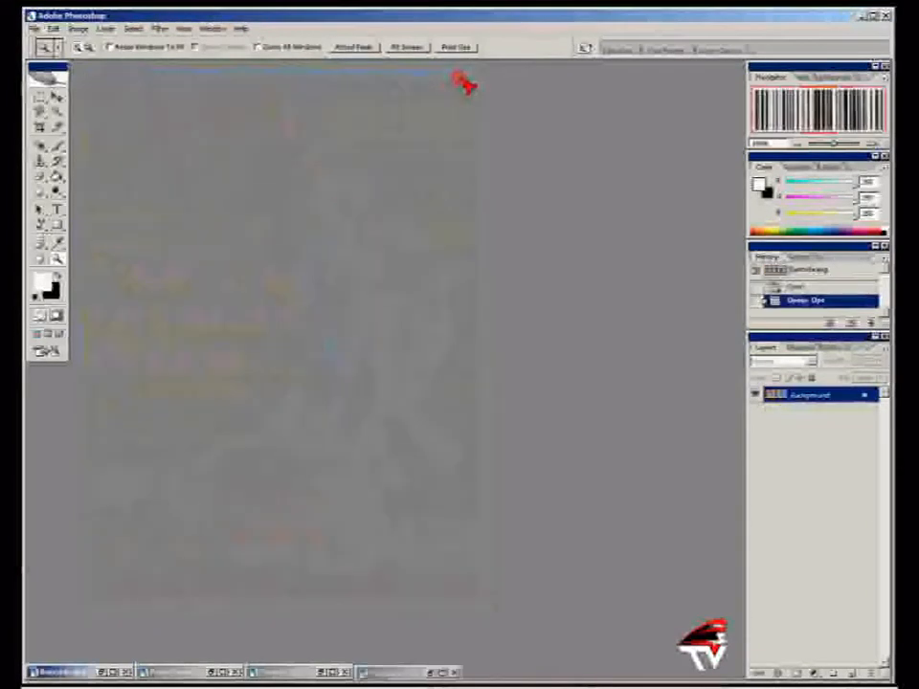
left_click(215, 672)
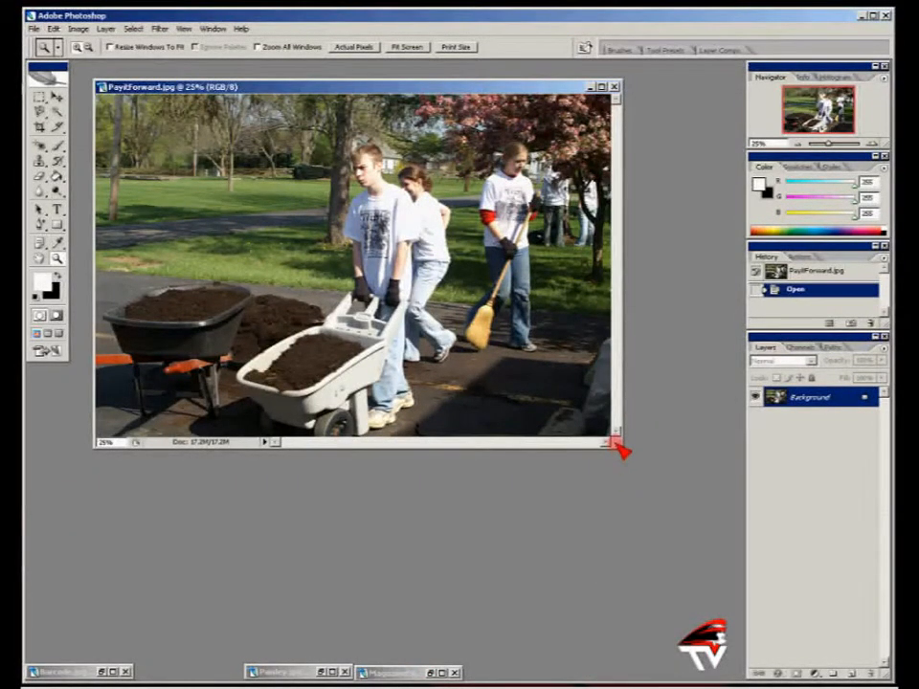
left_click_drag(621, 446, 673, 550)
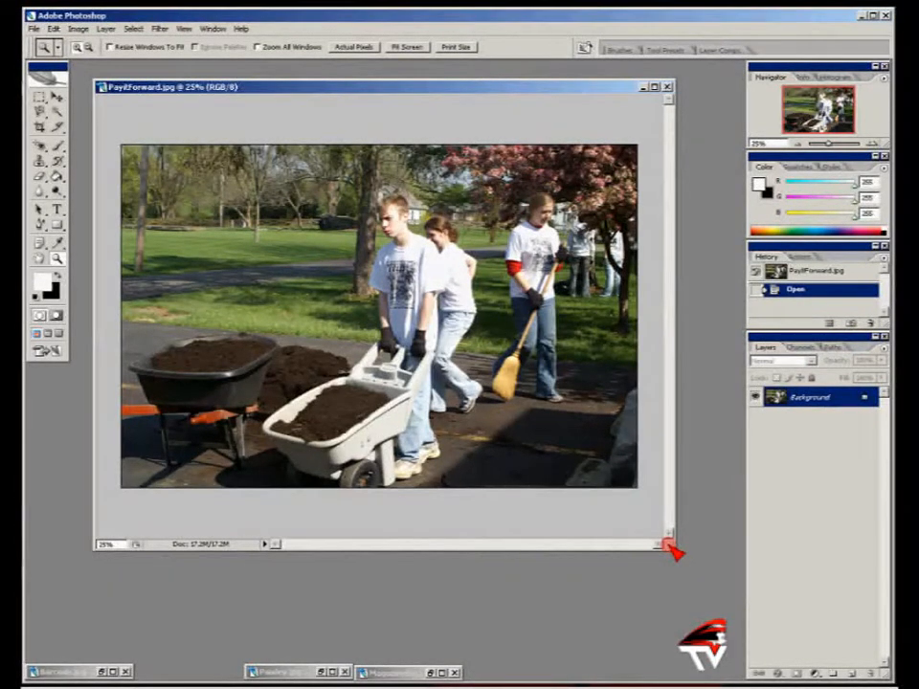
Step: Prepare the Crop tool for an 8 in wide by 10.5 in high crop at 72 pixels/inch
left_click(39, 127)
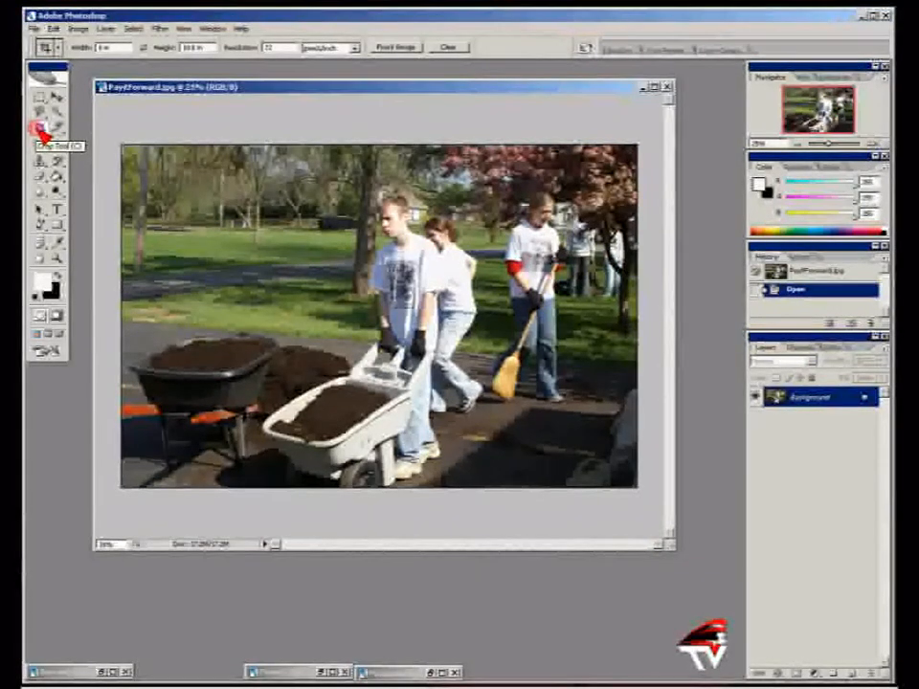
left_click(103, 48)
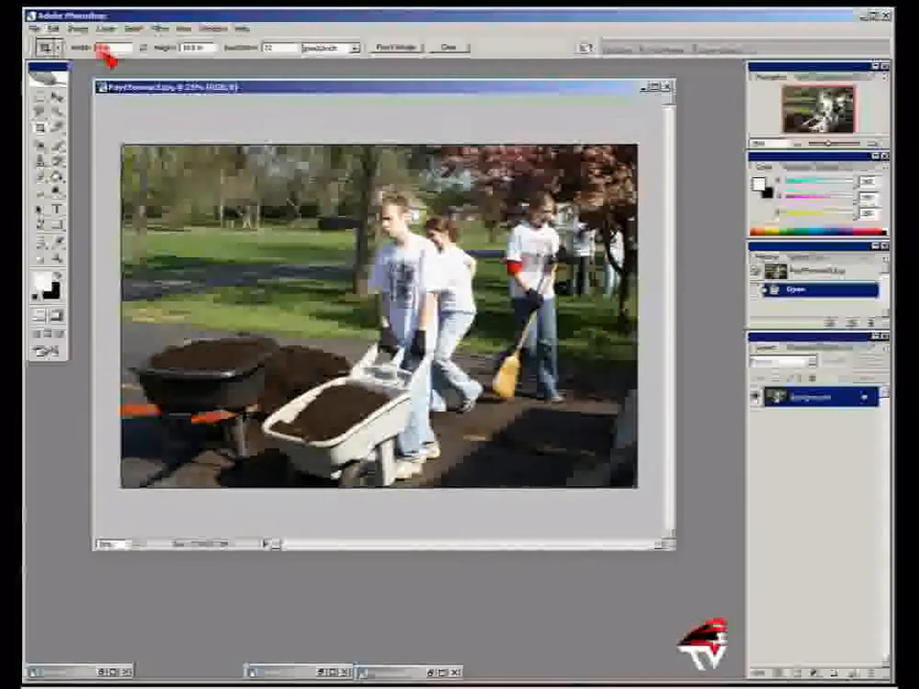
left_click(97, 50)
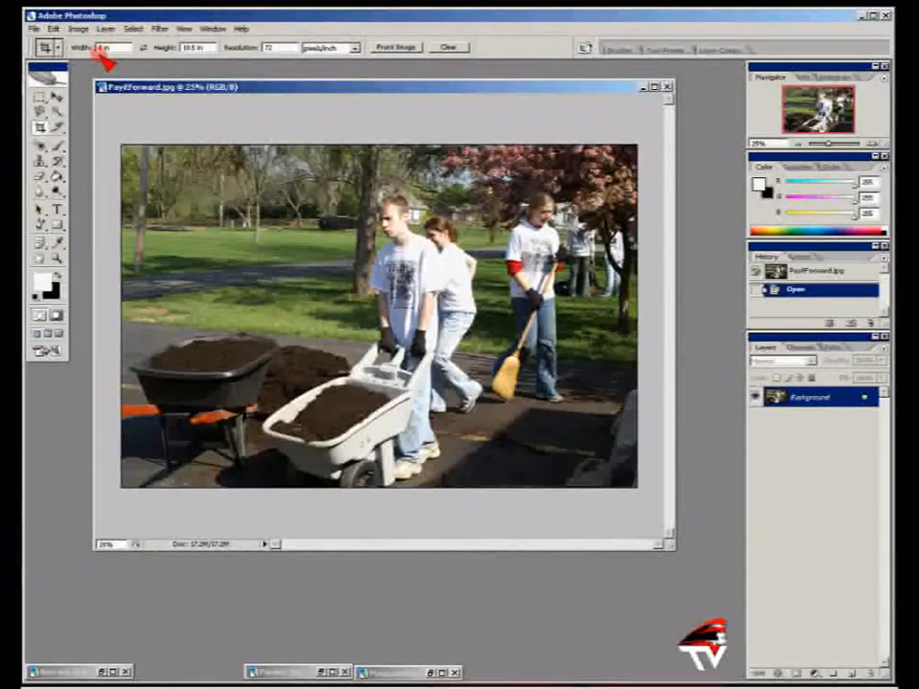
left_click(191, 48)
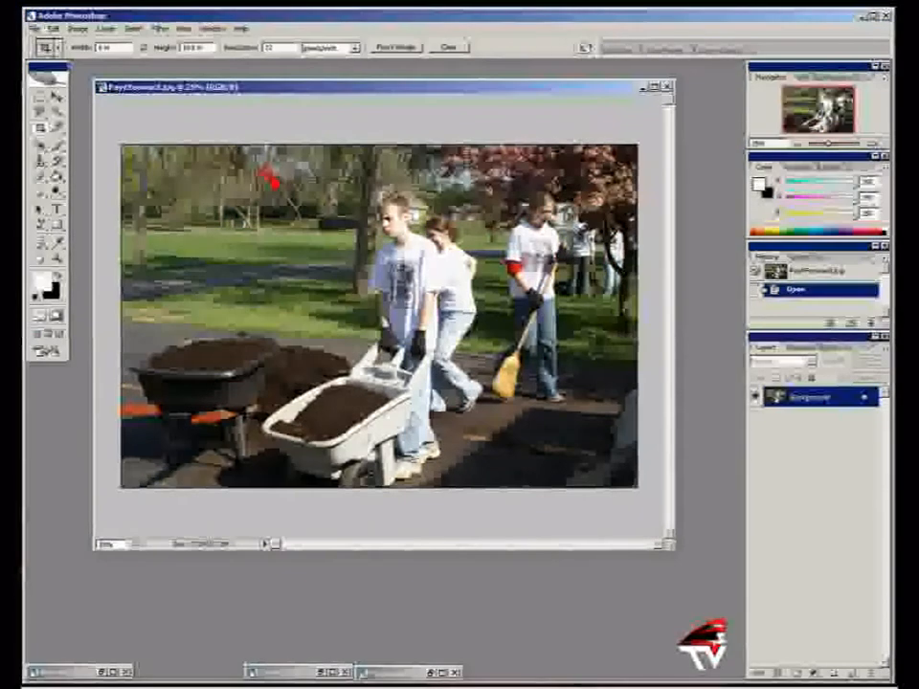
left_click_drag(363, 298, 523, 483)
left_click_drag(262, 168, 242, 149)
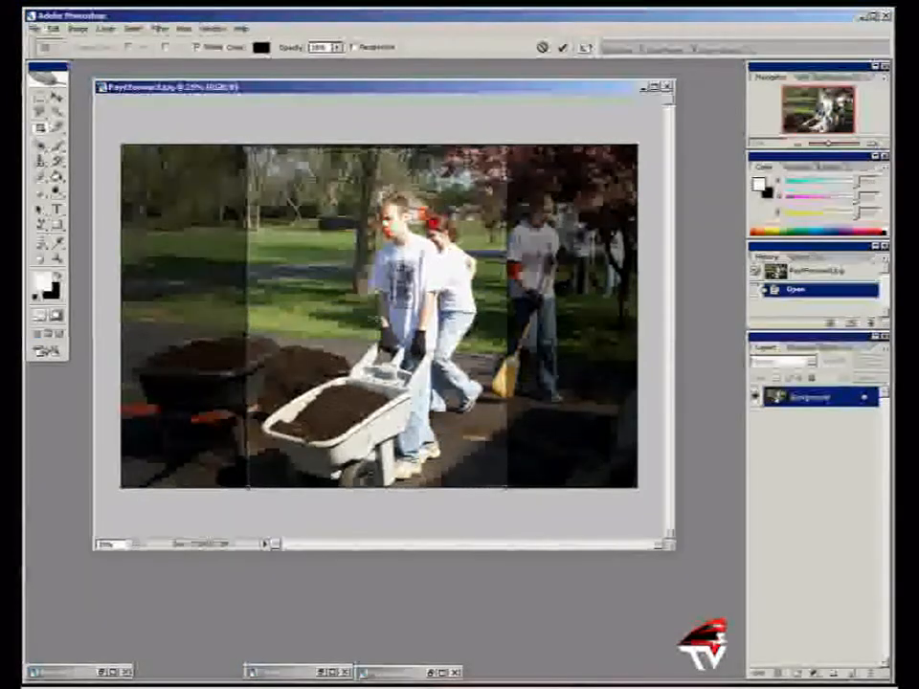
left_click_drag(376, 317, 361, 318)
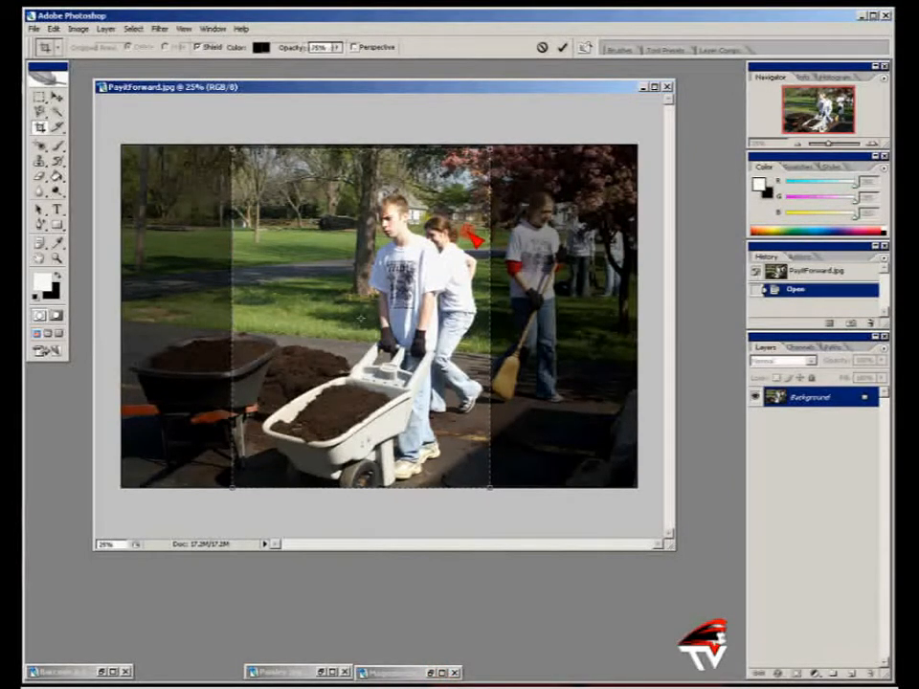
key("Escape")
Step: Check the example cover's framing again and crop PayitForward.jpg at full height around the two people with the white wheelbarrow
left_click(429, 672)
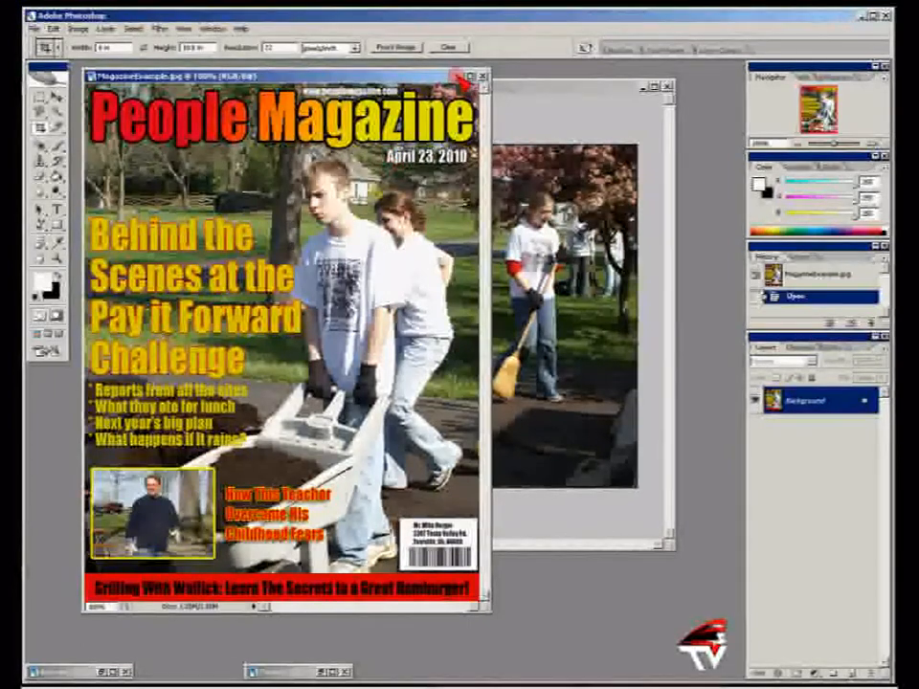
left_click(459, 76)
left_click_drag(413, 175, 629, 484)
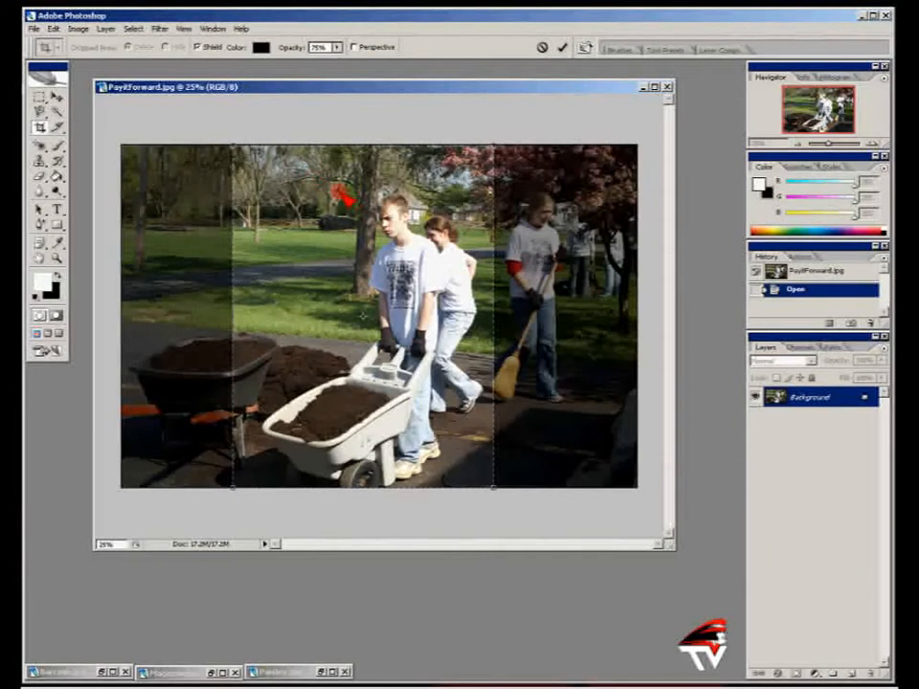
key("Return")
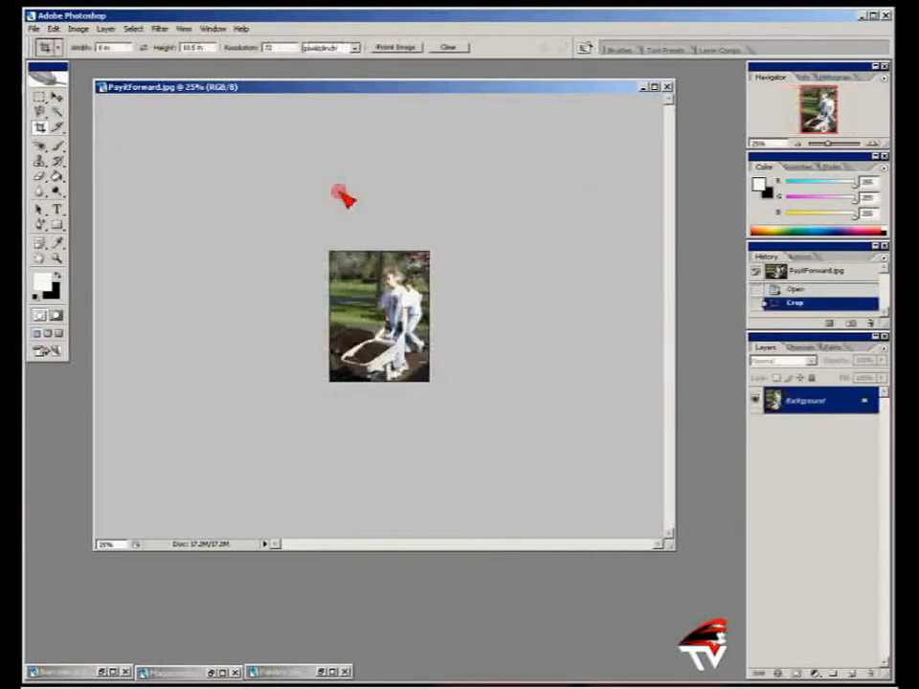
Step: Display the cropped photo at 100% and enlarge and reposition its window so the whole image fits
left_click(58, 258)
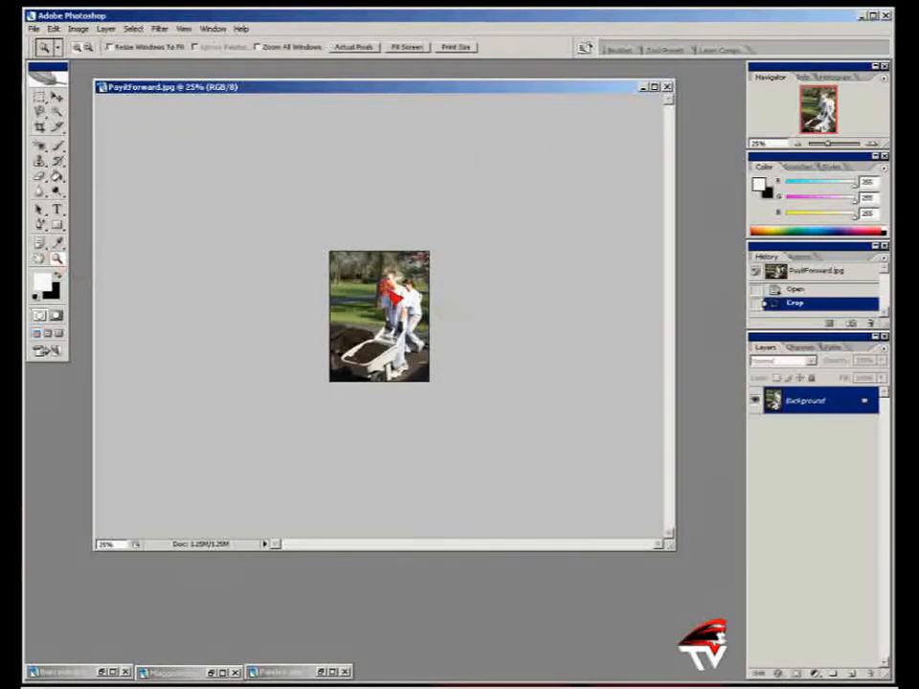
right_click(391, 292)
left_click(418, 307)
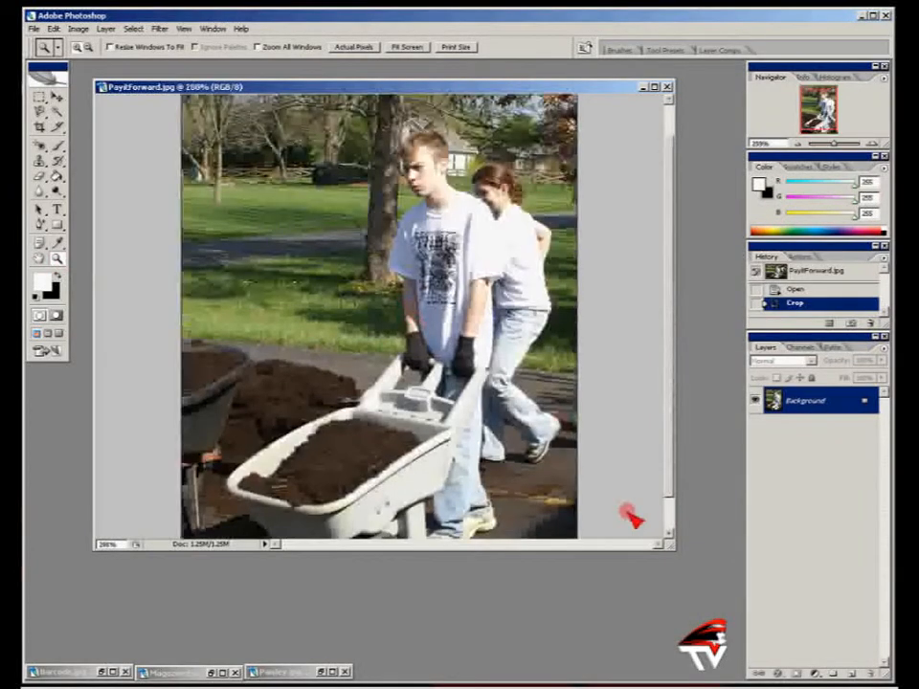
left_click_drag(667, 553, 728, 618)
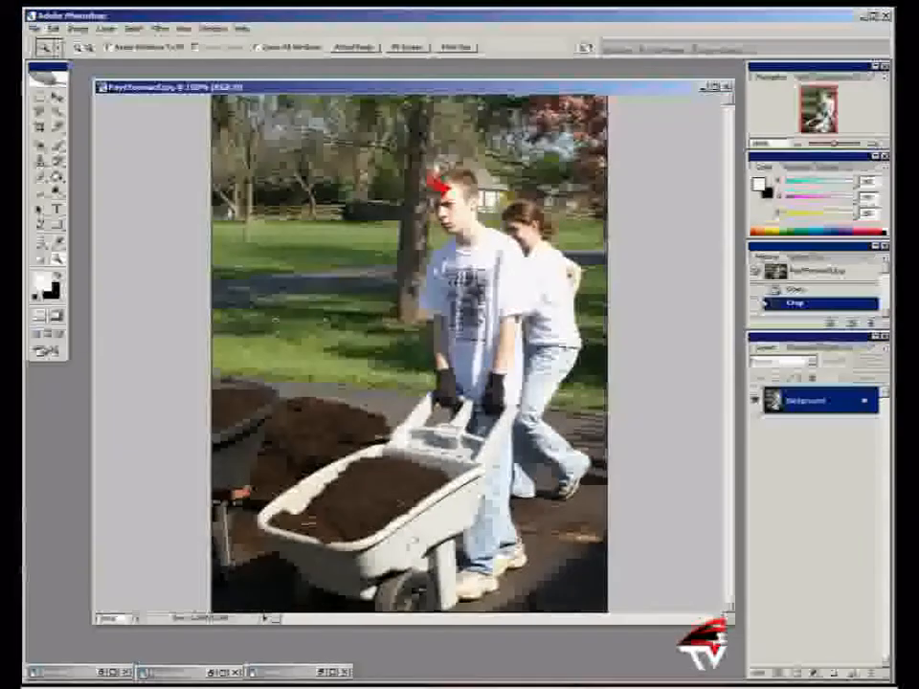
left_click_drag(720, 624, 756, 662)
left_click_drag(334, 88, 315, 81)
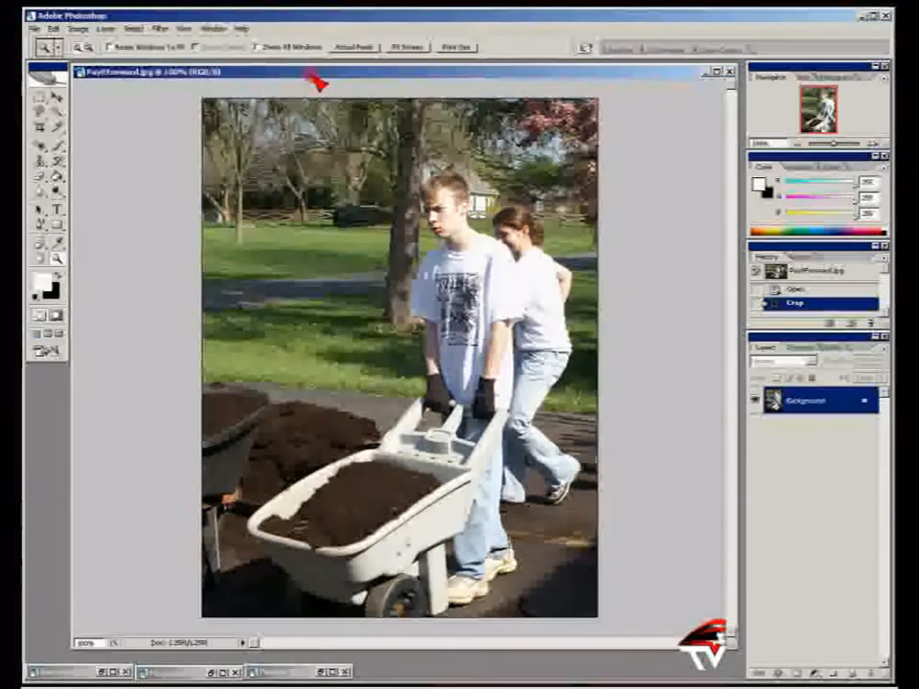
Step: Add the title text "People Magazine" in Impact near the photo's upper edge and set its size to 90 pt
left_click(58, 210)
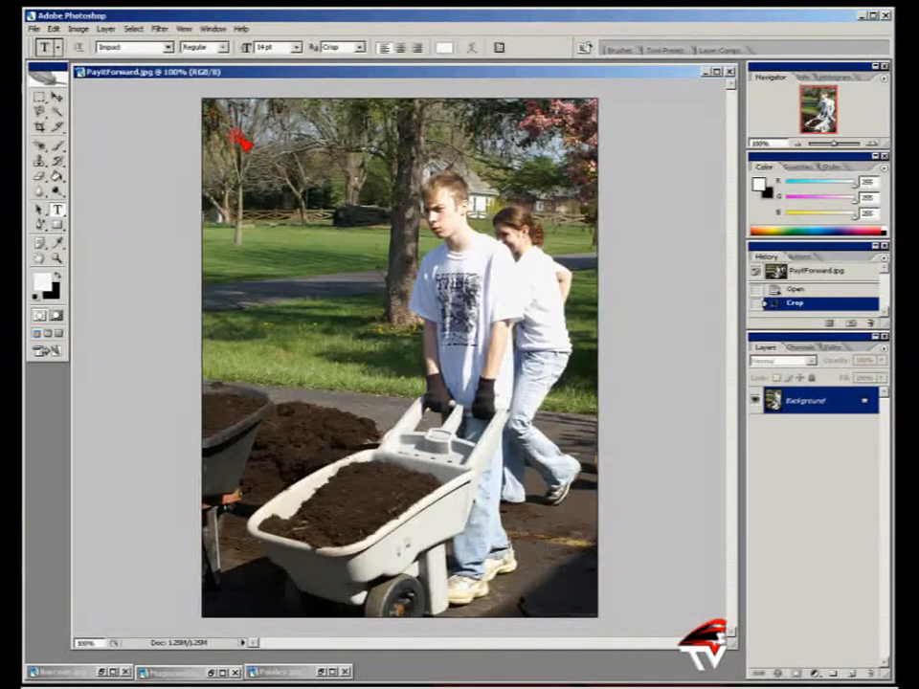
left_click(237, 136)
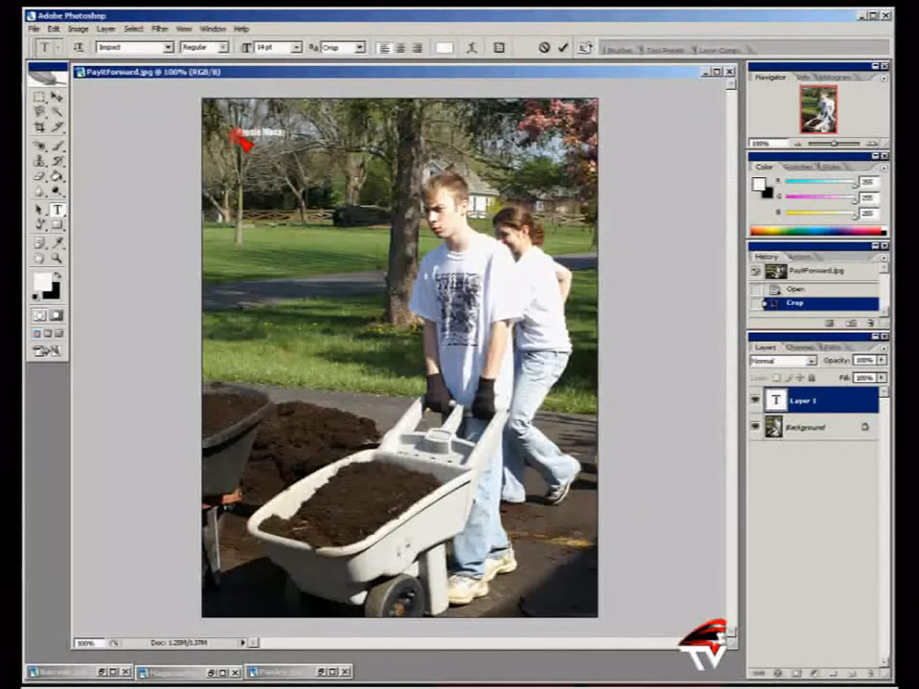
double_click(771, 402)
left_click(297, 47)
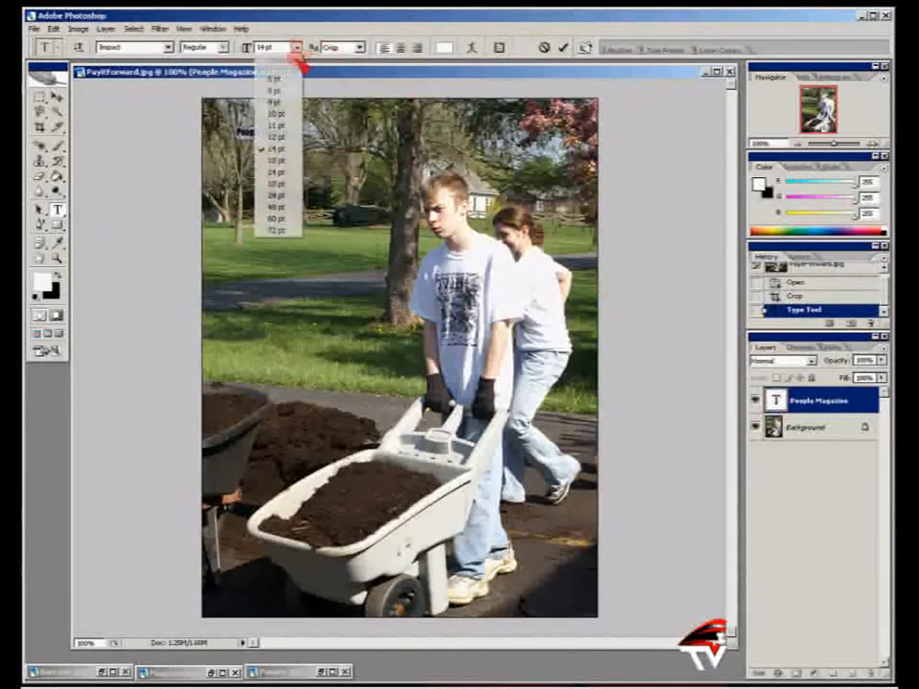
left_click(282, 230)
left_click(267, 49)
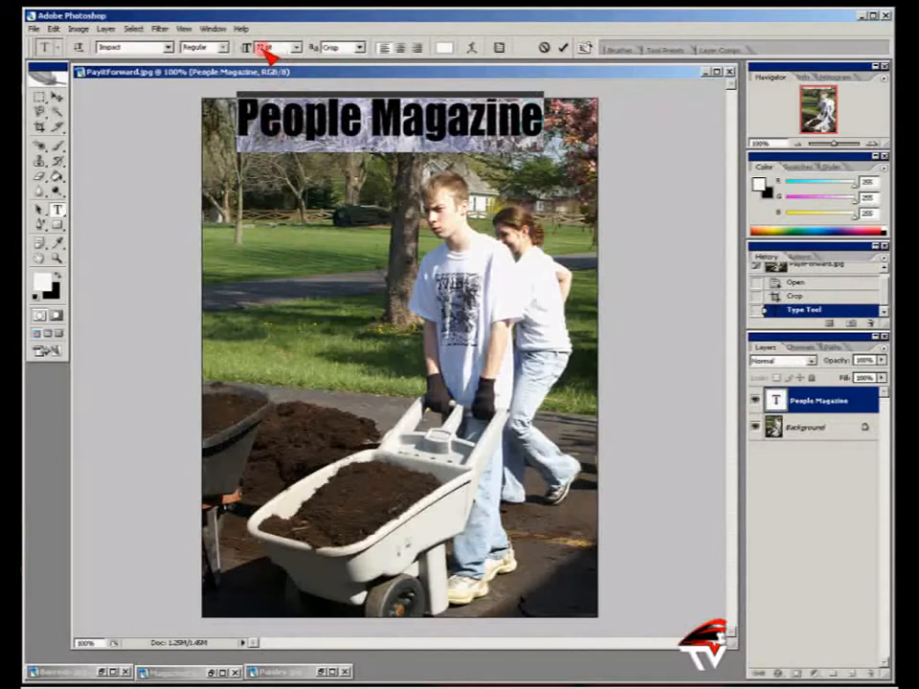
type("90")
key("Return")
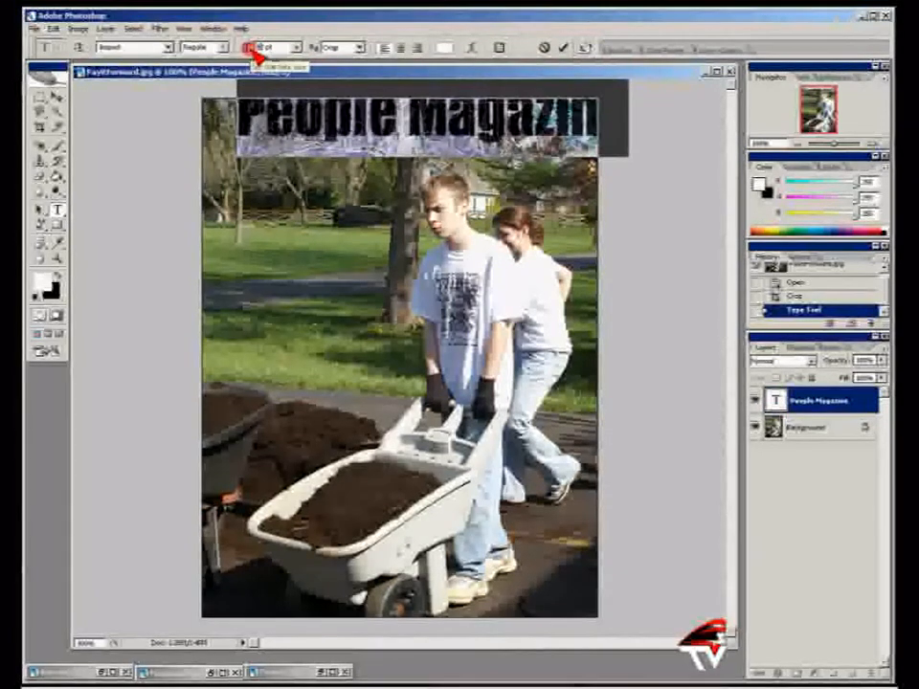
Step: Move the "People Magazine" title so it spans the photo's width just below its upper edge
left_click(58, 97)
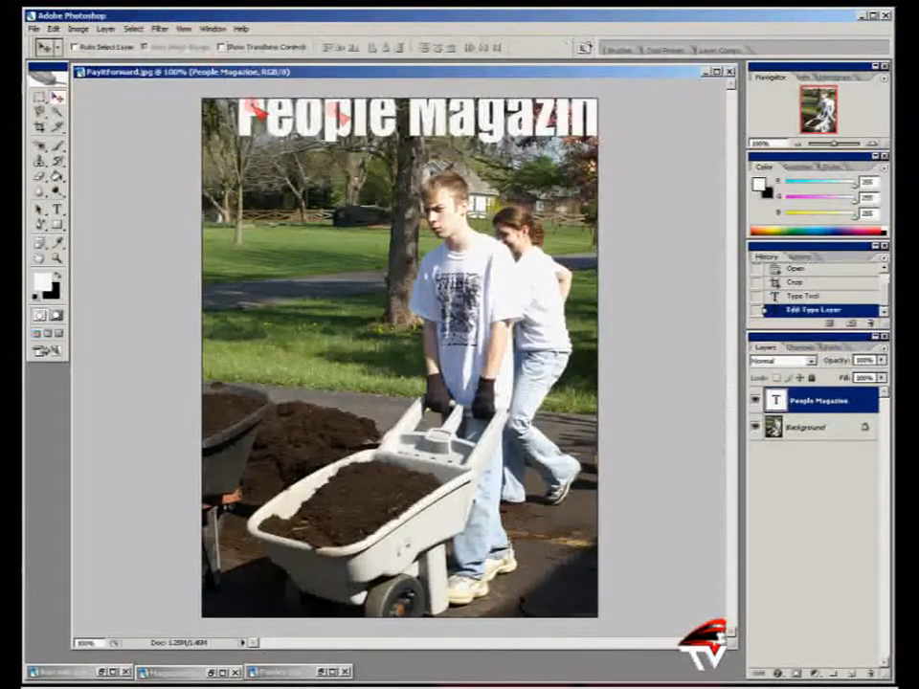
left_click_drag(330, 129, 309, 136)
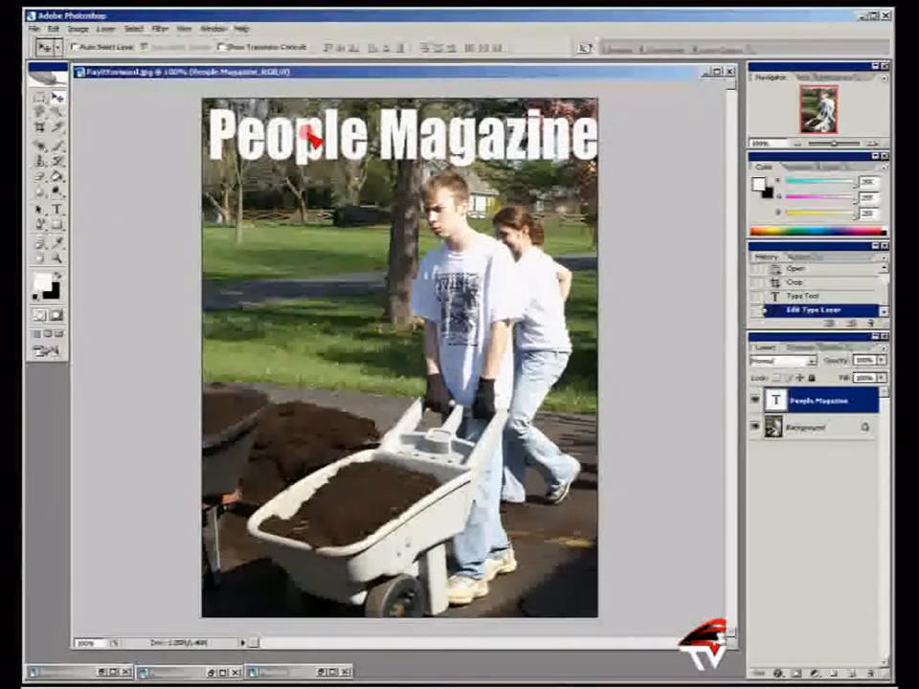
key("Left")
key("Left")
key("Left")
key("Left")
key("Left")
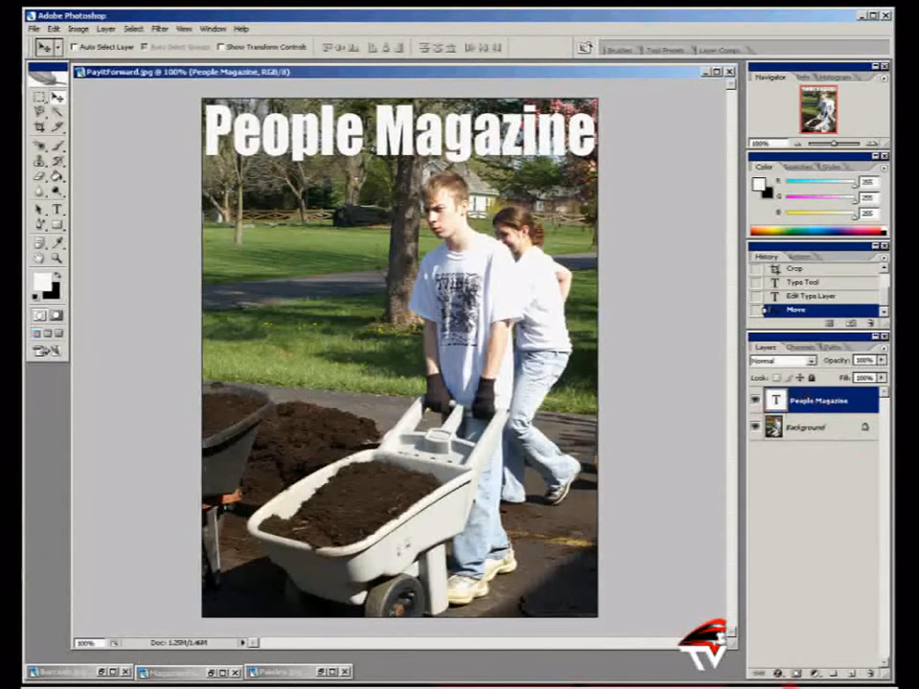
Step: Add a Gradient Overlay to the "People Magazine" layer using the Orange, Yellow, Orange preset
left_click(780, 674)
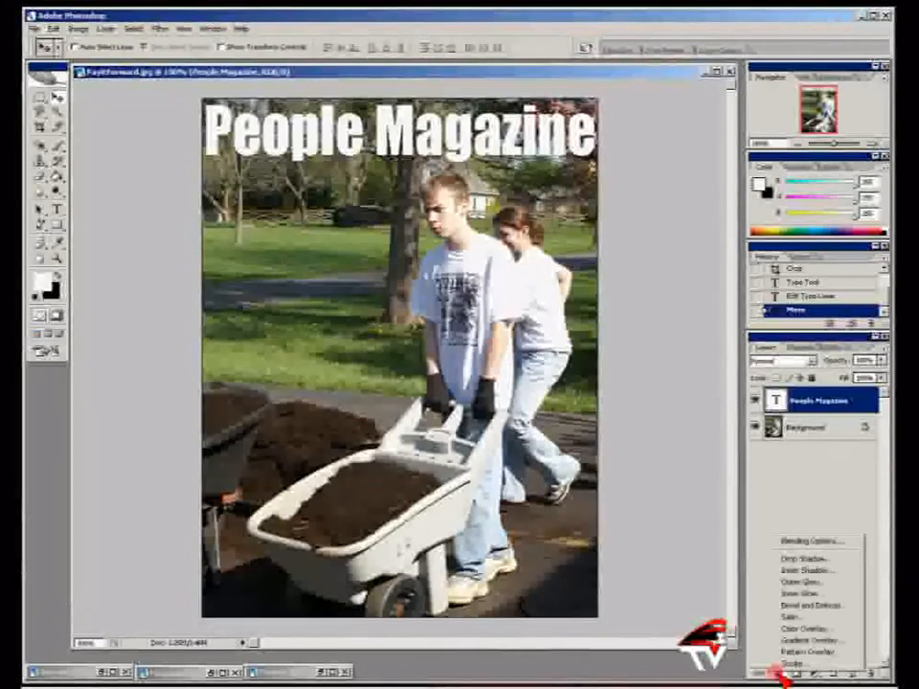
left_click(794, 639)
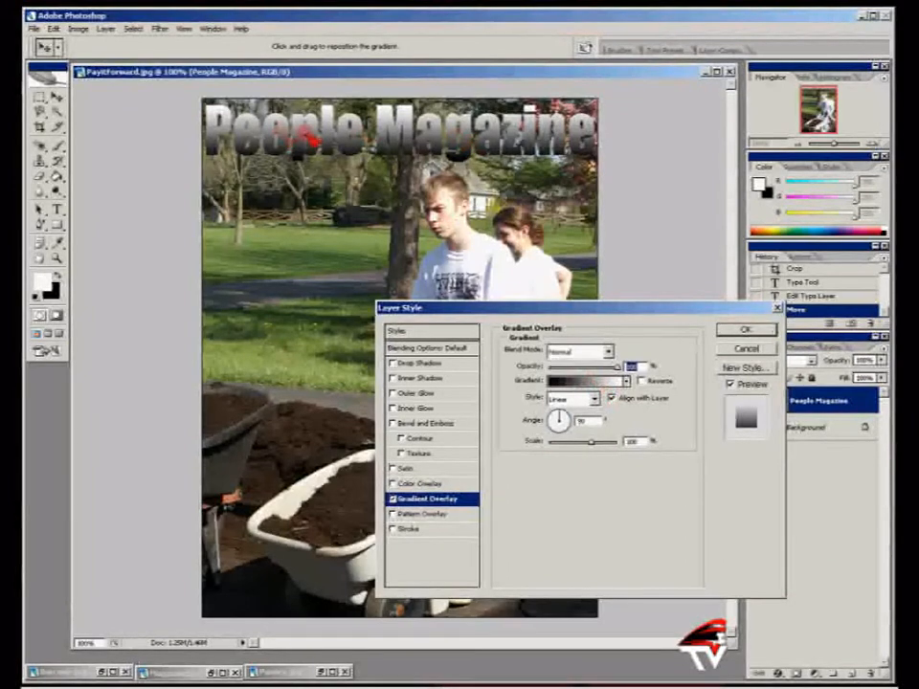
left_click(592, 381)
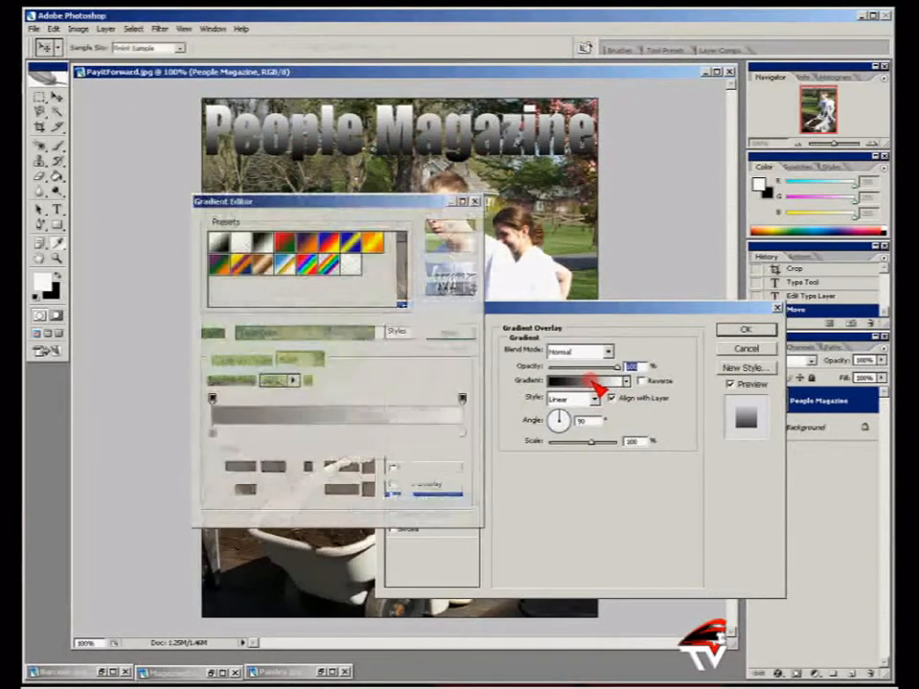
left_click(375, 244)
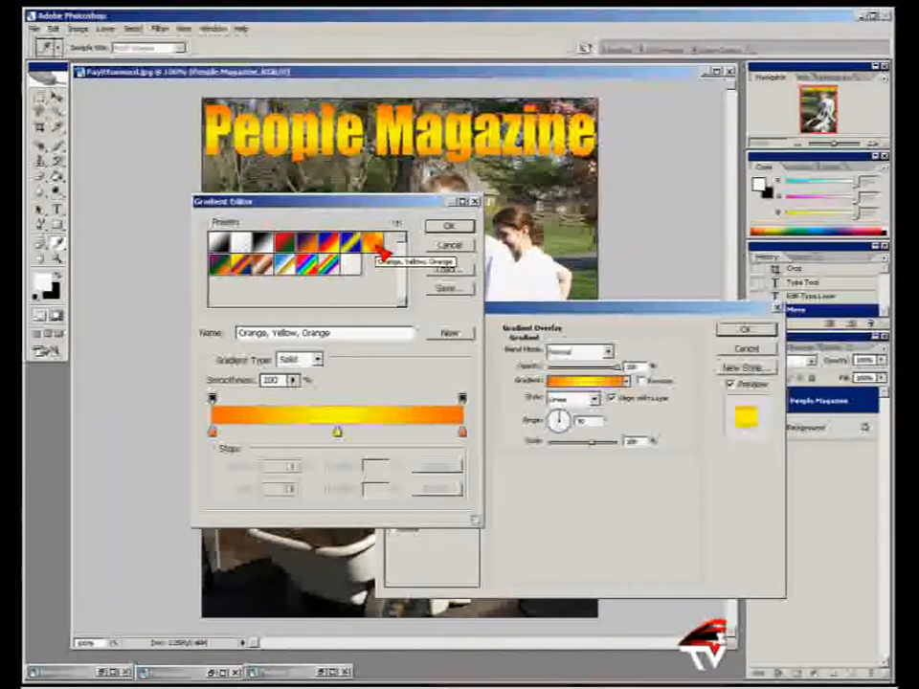
Step: Recolor the gradient's end stop to yellow (fff000) and its middle stop to orange
double_click(464, 433)
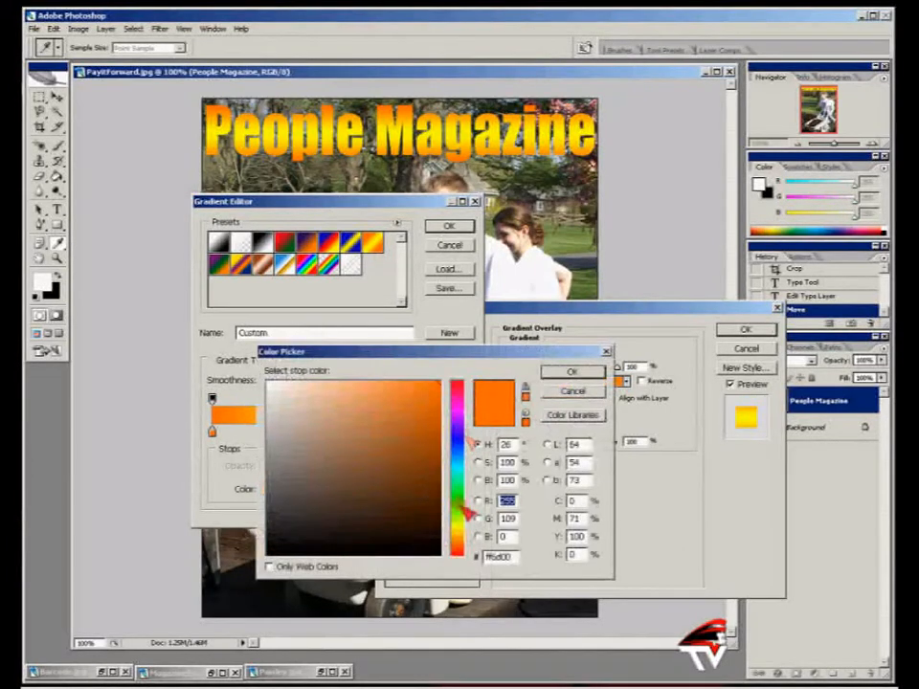
left_click_drag(460, 536, 458, 526)
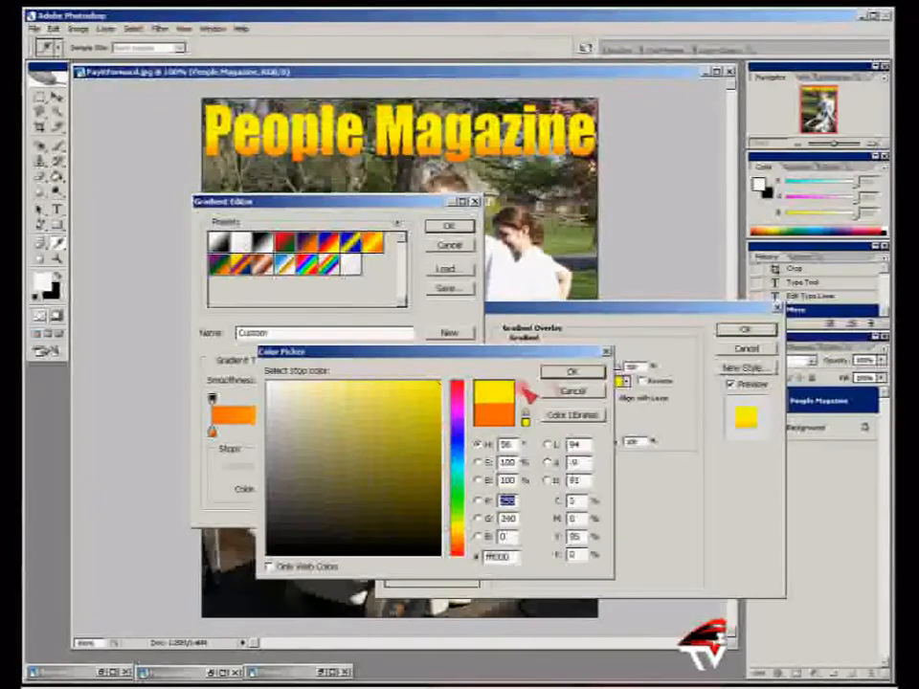
left_click(571, 373)
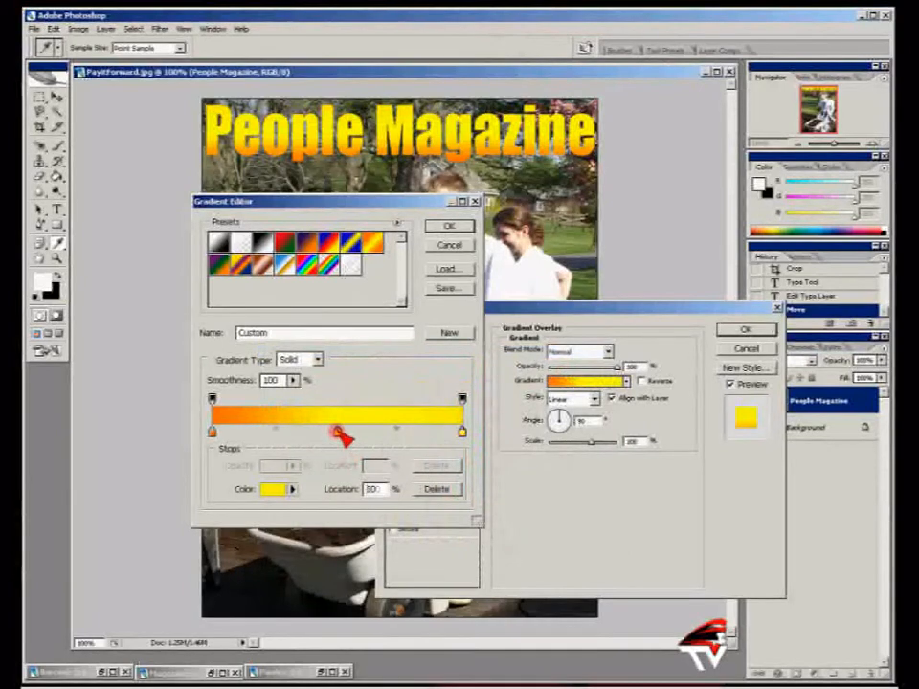
double_click(338, 433)
left_click_drag(458, 526, 456, 543)
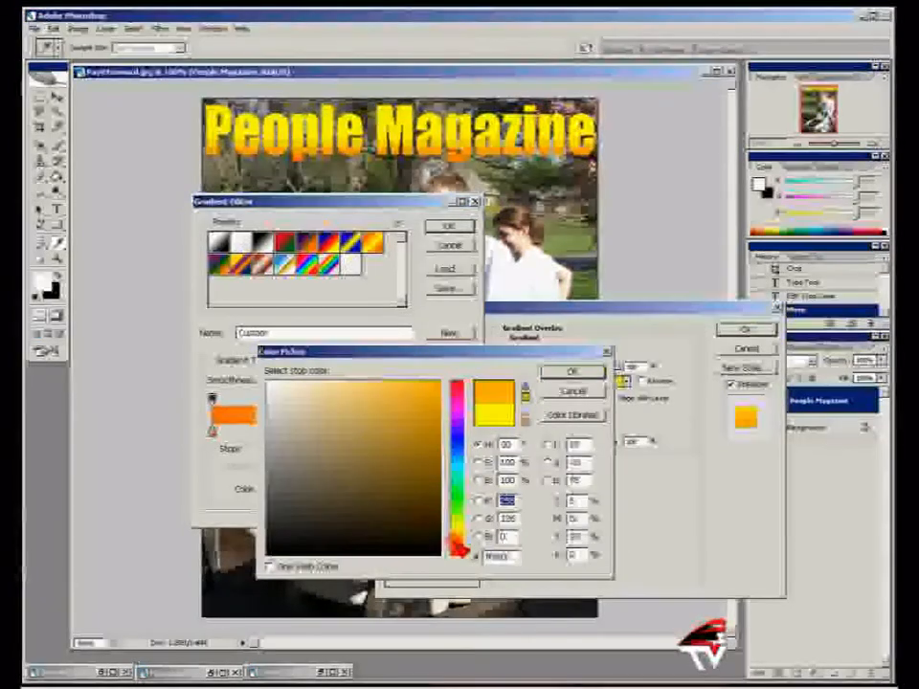
left_click(571, 373)
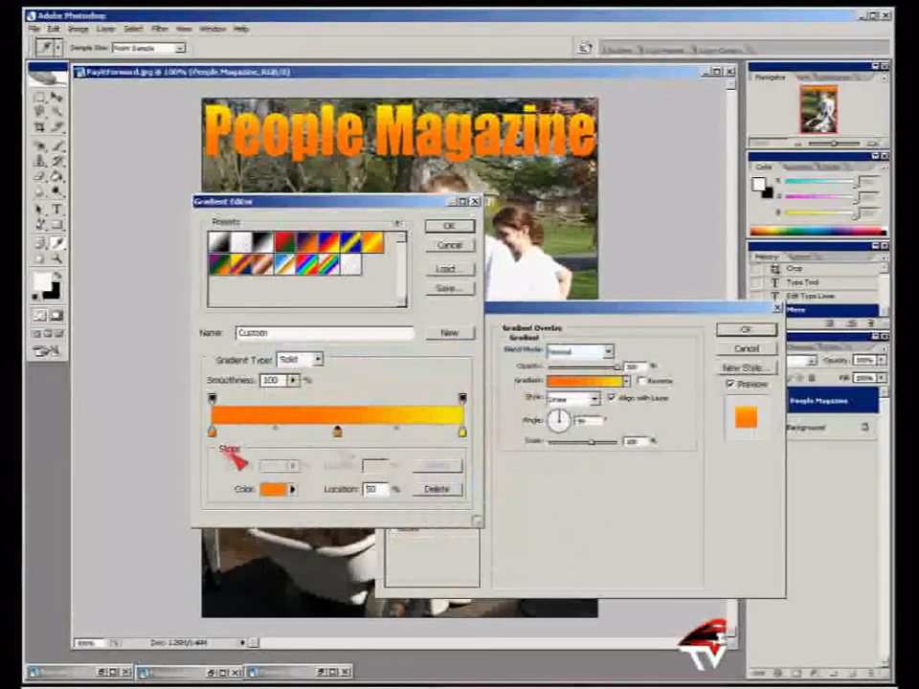
Step: Recolor the gradient's start stop to red, then angle the overlay so it runs horizontally across the title
double_click(214, 432)
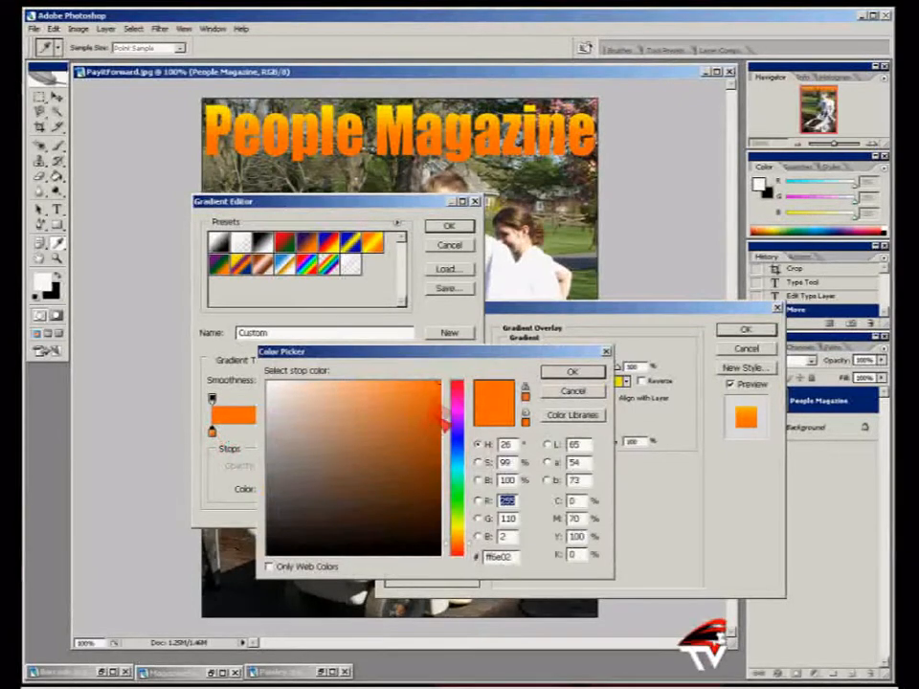
left_click_drag(463, 403, 447, 411)
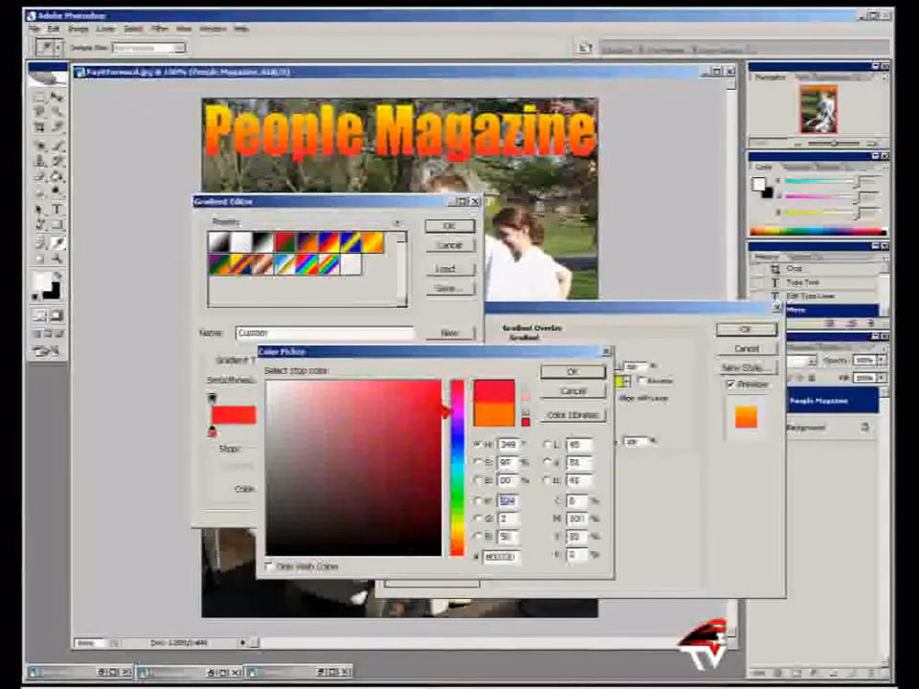
left_click(439, 404)
left_click(569, 374)
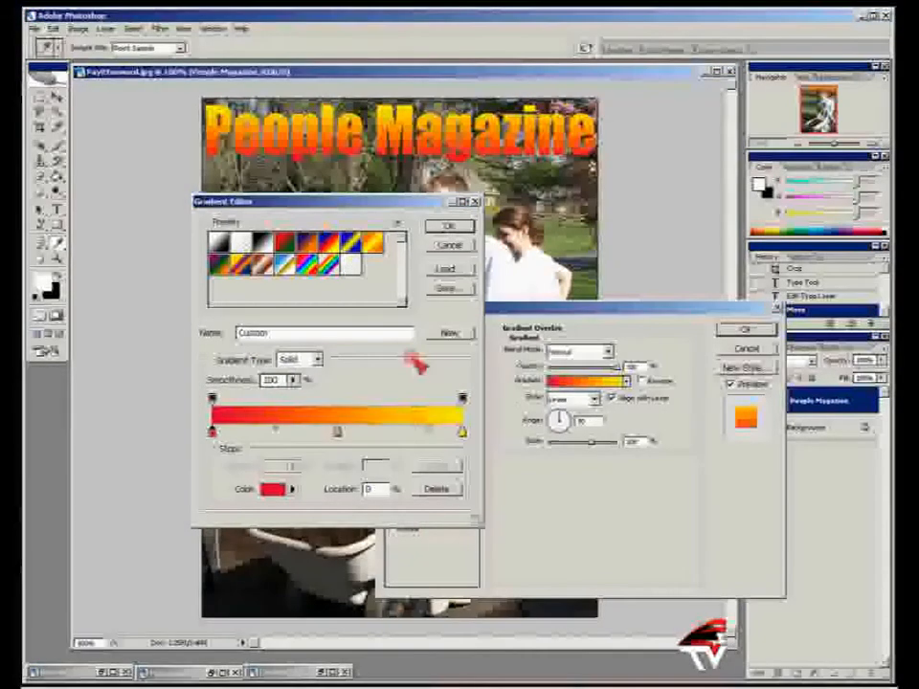
left_click(457, 228)
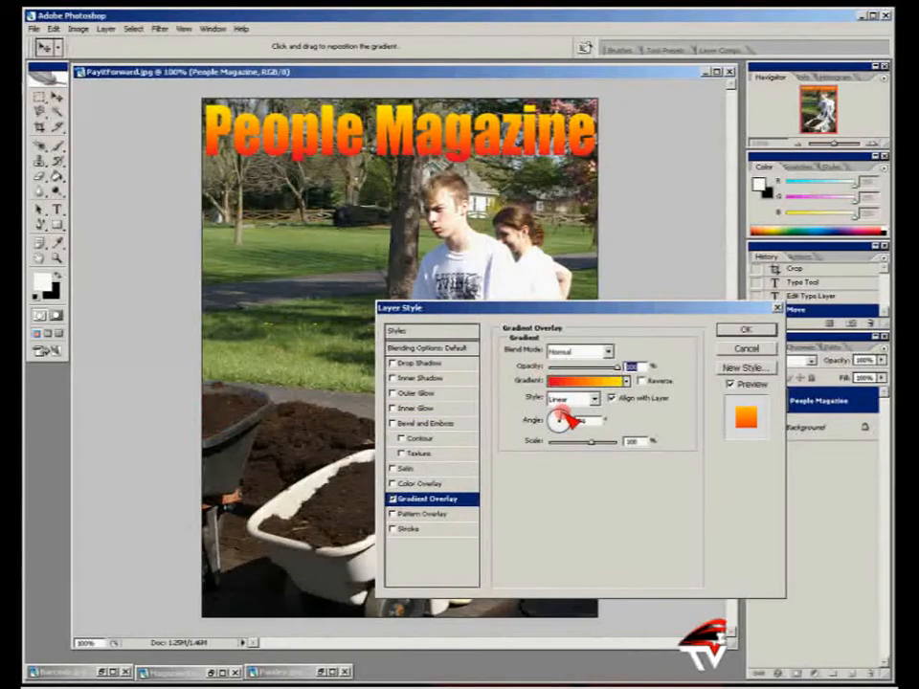
left_click(570, 420)
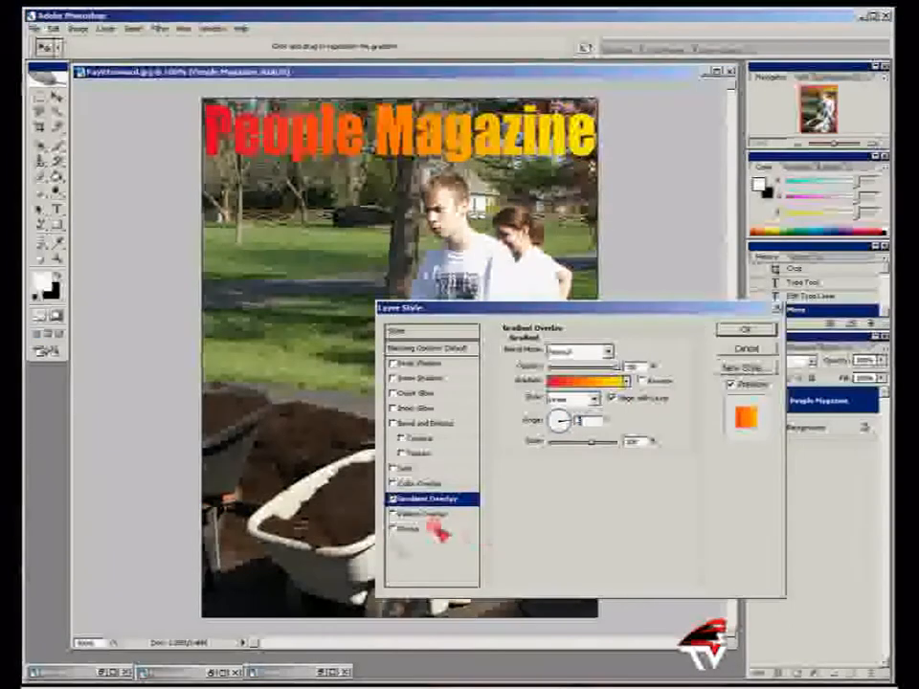
Step: Add a near-black (010000) Stroke around the "People Magazine" title and apply the layer style
left_click(392, 529)
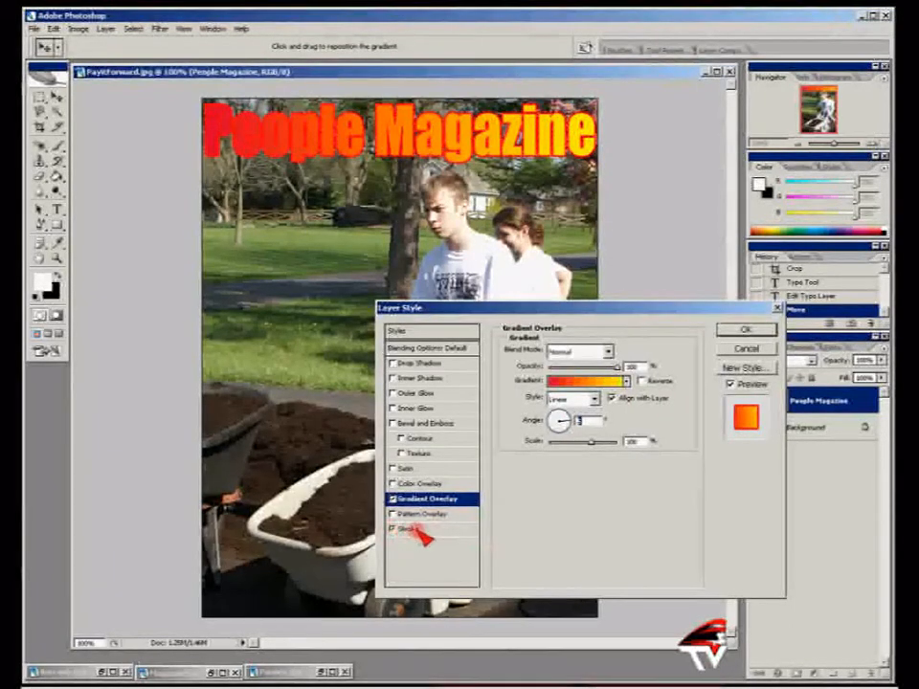
left_click(412, 529)
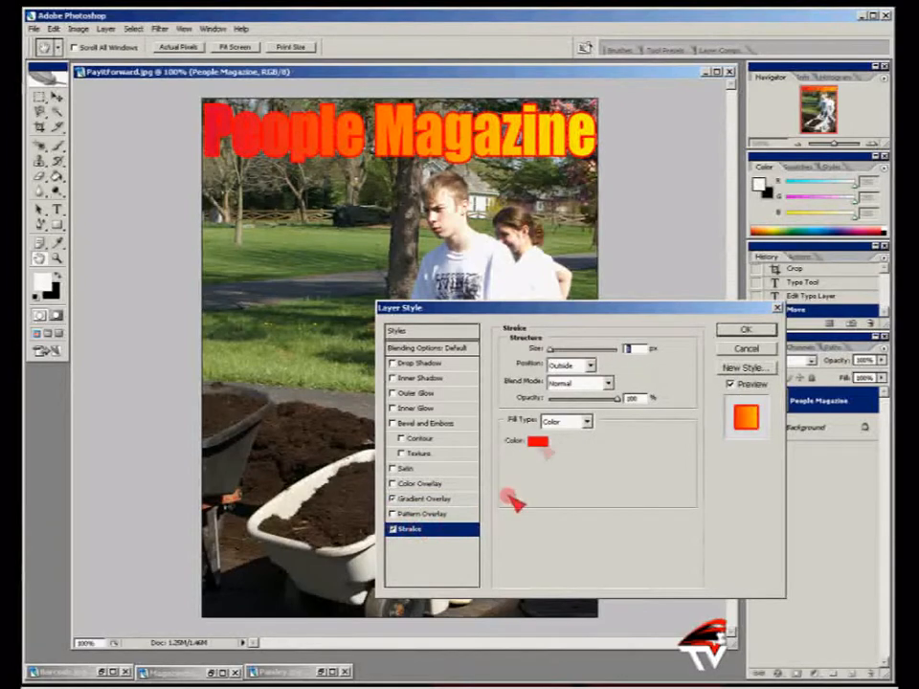
left_click(538, 442)
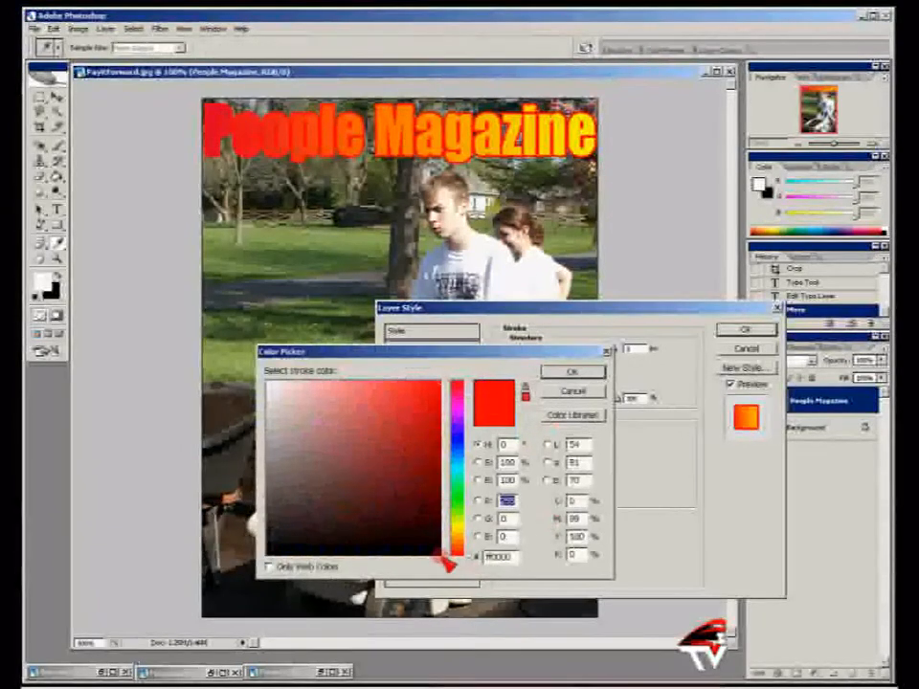
left_click(441, 553)
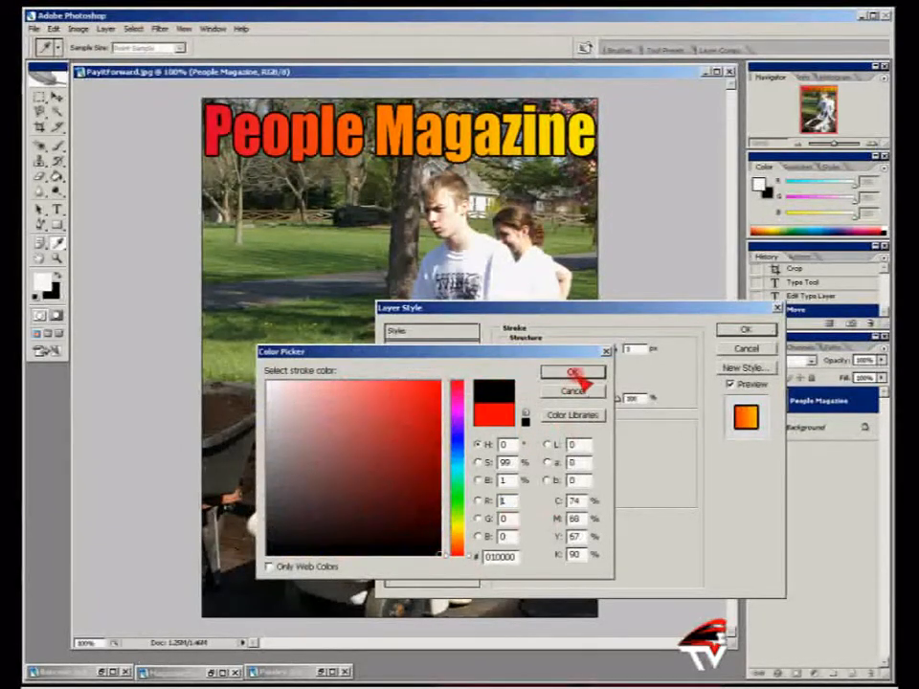
left_click(574, 373)
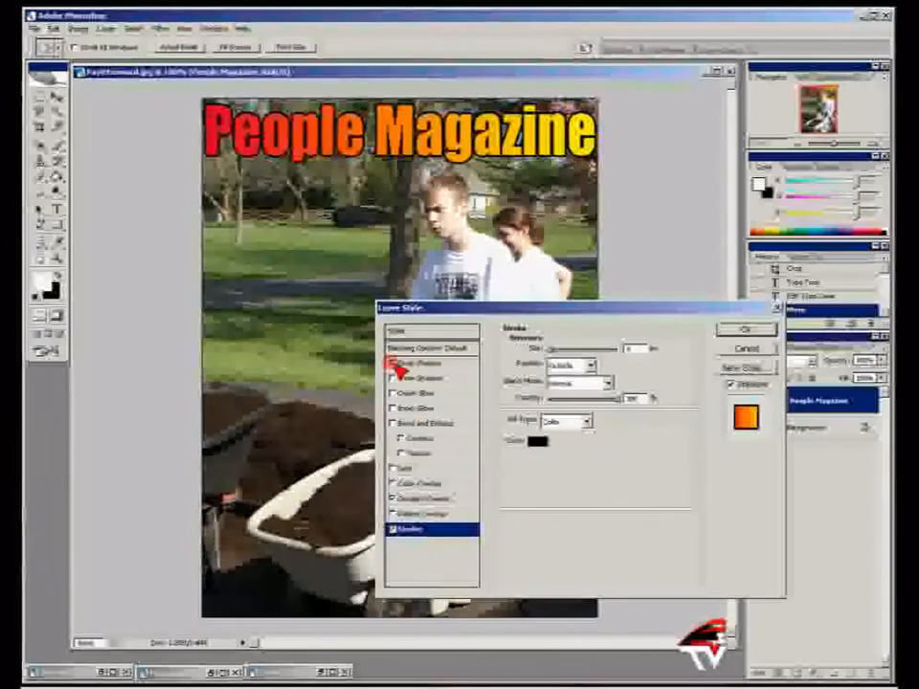
left_click(743, 332)
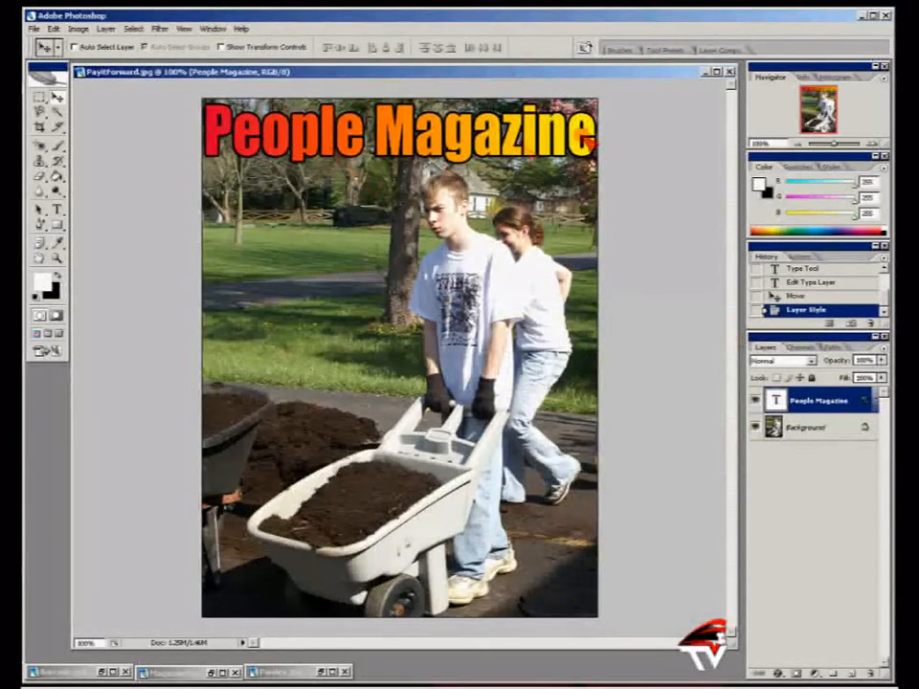
Step: Set the "People Magazine" title's size to 90 pt and nudge it right so it is centered across the photo
double_click(777, 402)
left_click(268, 50)
type("90")
key("Return")
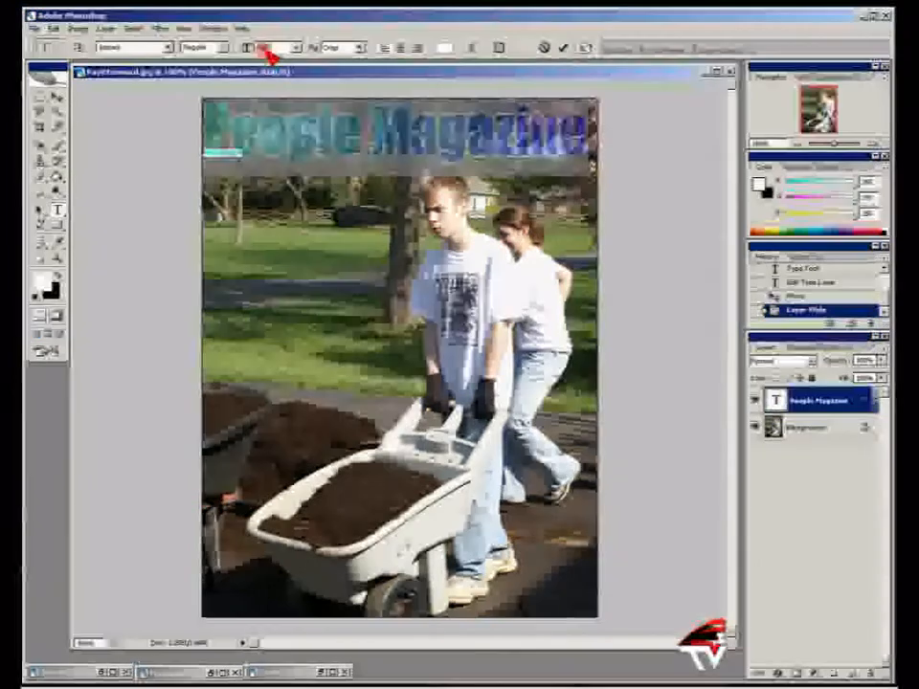
left_click(58, 97)
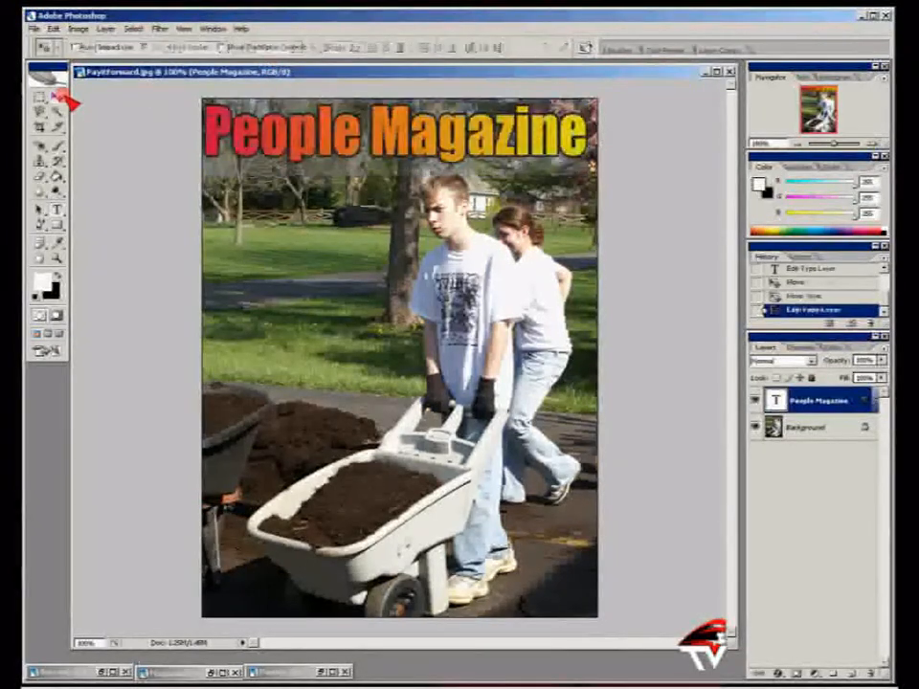
key("Right")
key("Right")
key("Right")
key("Right")
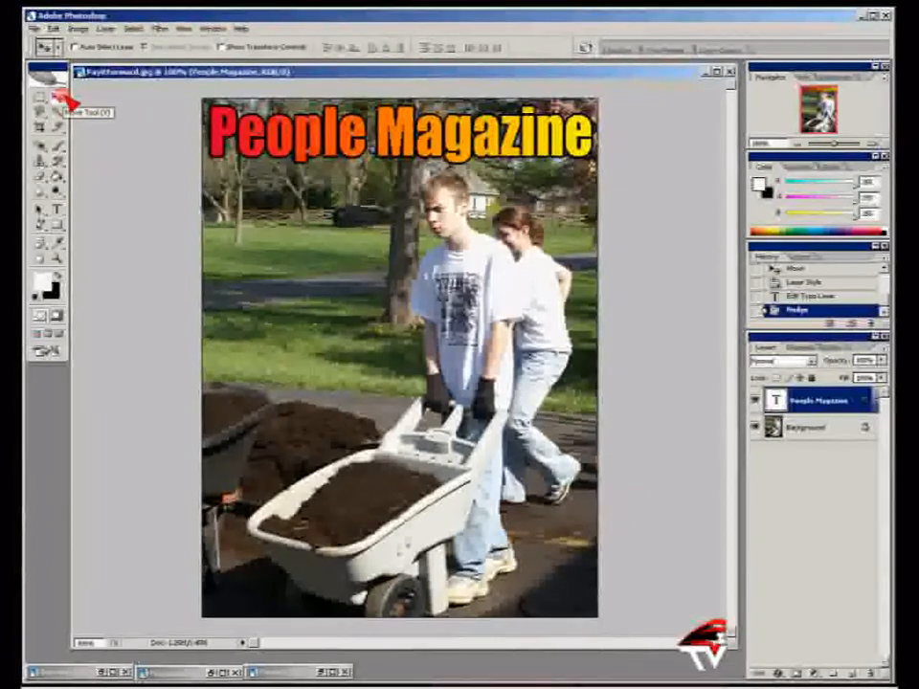
Step: Add the white 24 pt Impact text "April 23, 2010" and place it just beneath the right end of the title
left_click(59, 212)
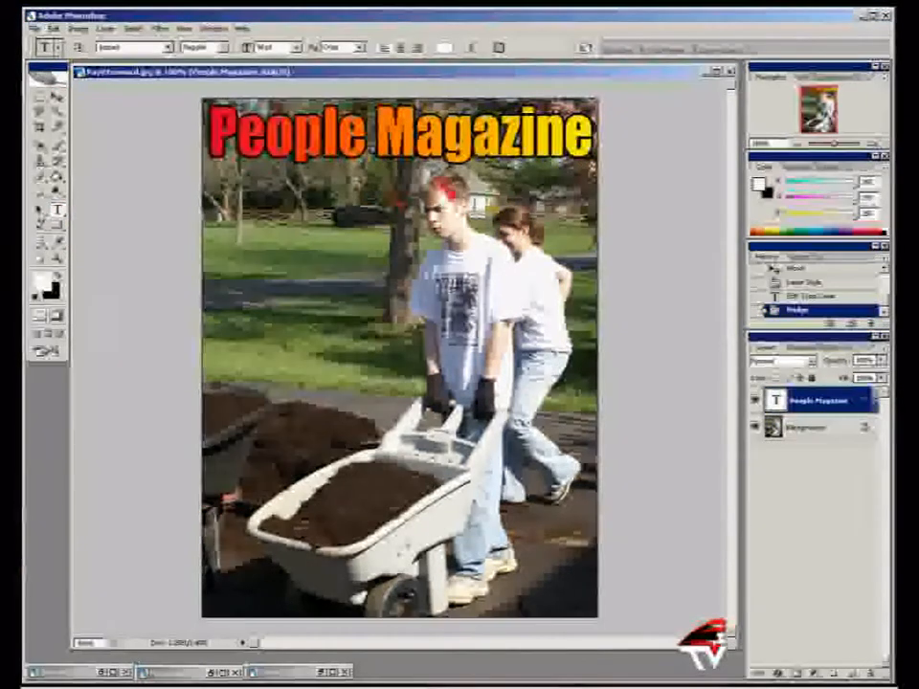
left_click(496, 191)
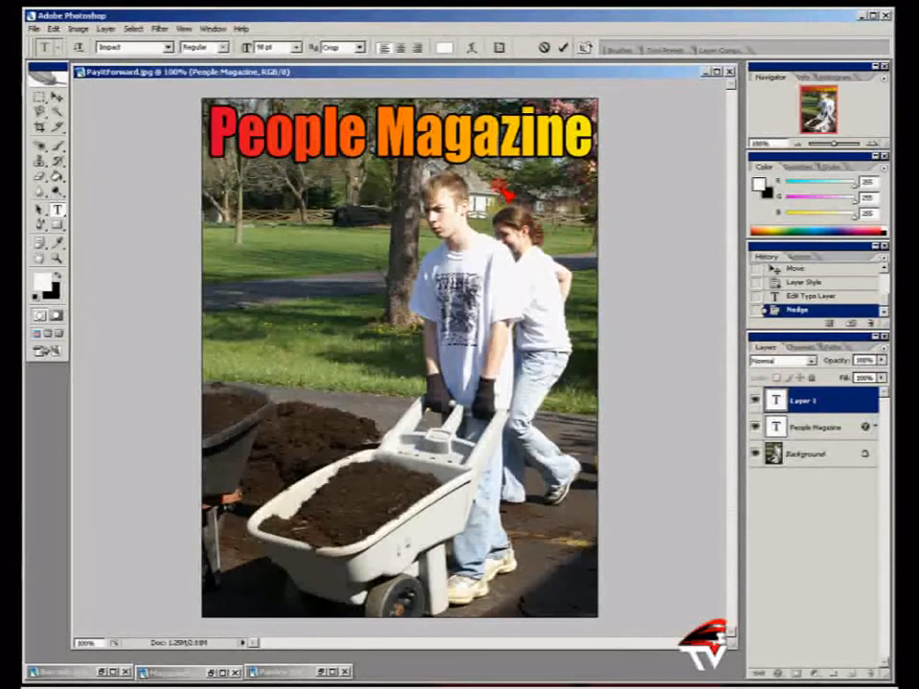
left_click(299, 50)
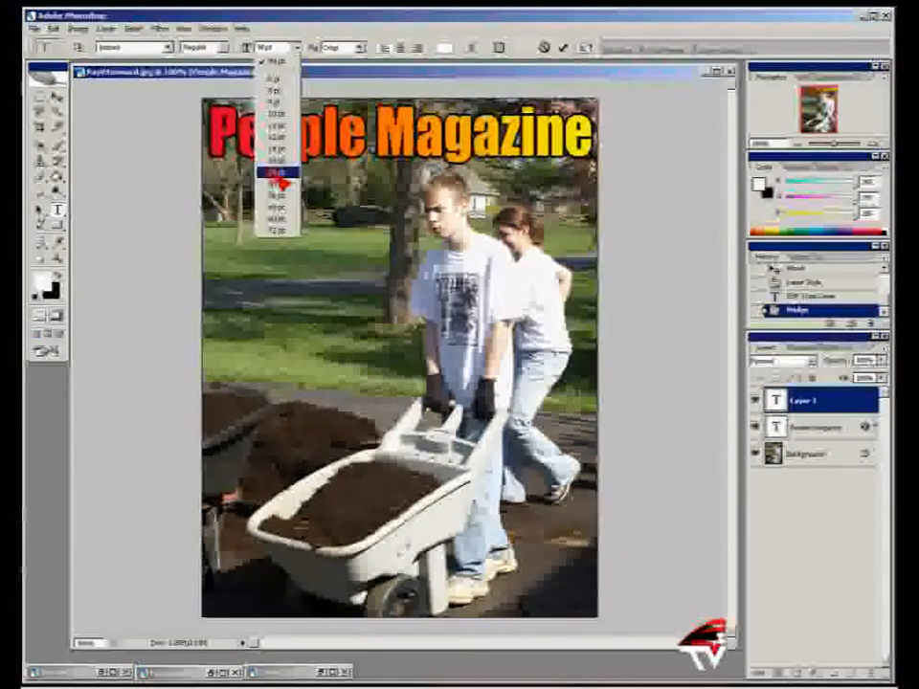
left_click(279, 180)
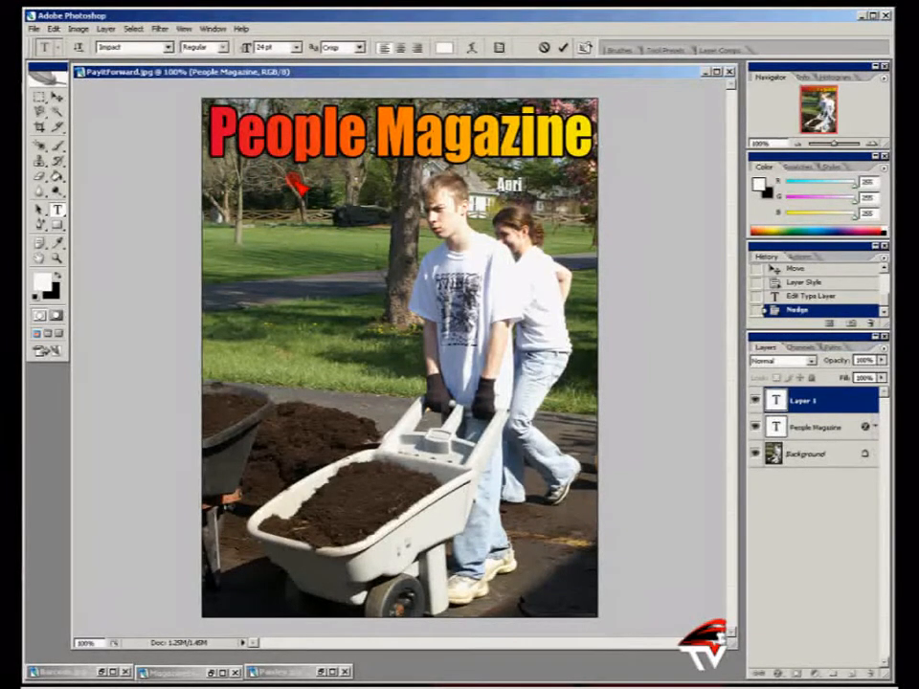
type("23, 2010")
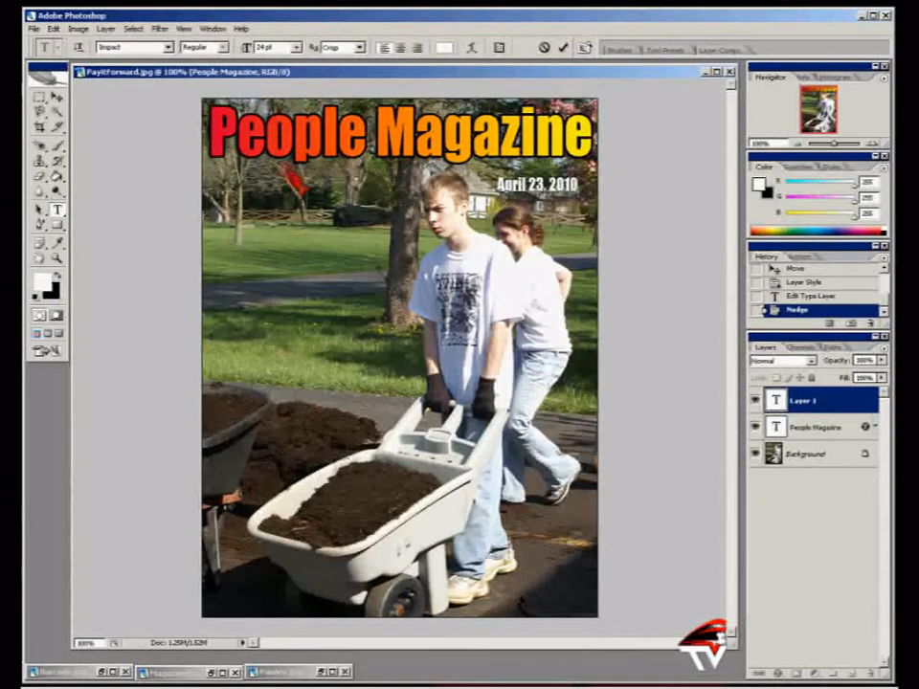
left_click(59, 98)
left_click_drag(554, 196, 563, 182)
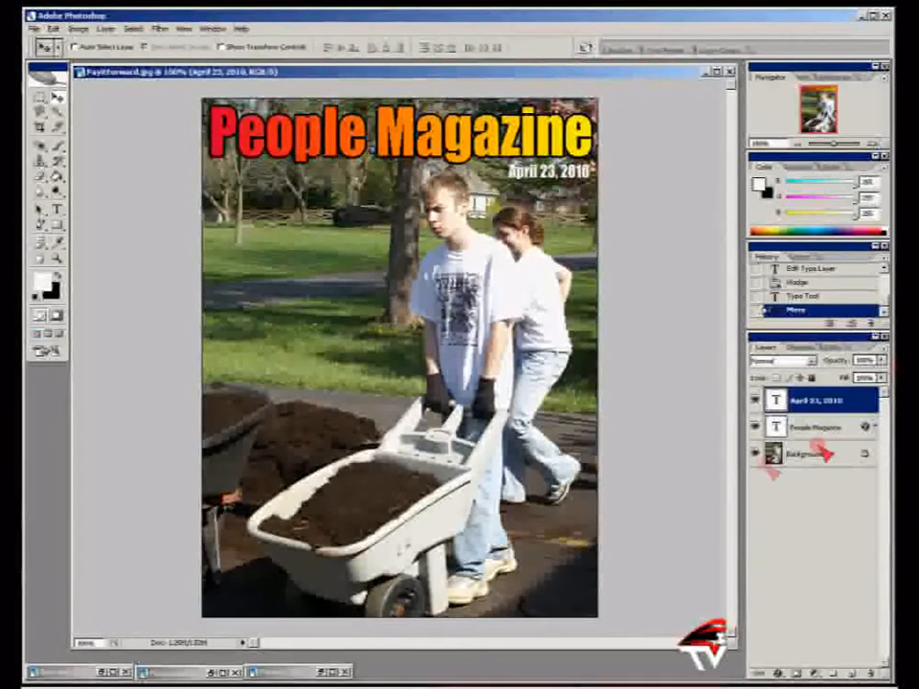
Step: Add a thin black Stroke to the "April 23, 2010" text layer
left_click(779, 674)
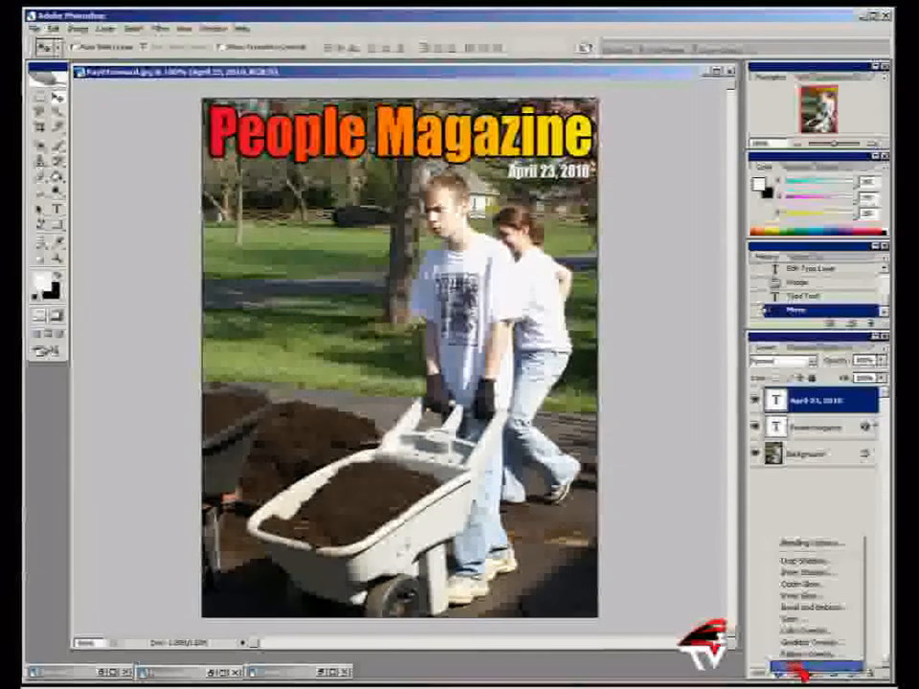
left_click(777, 658)
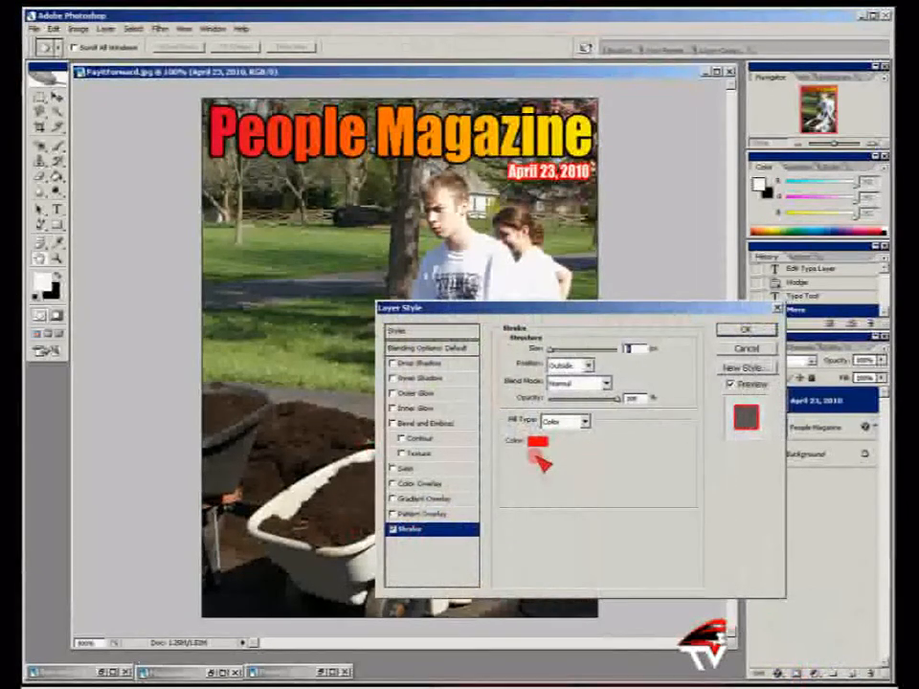
left_click(541, 446)
left_click(443, 555)
left_click(597, 374)
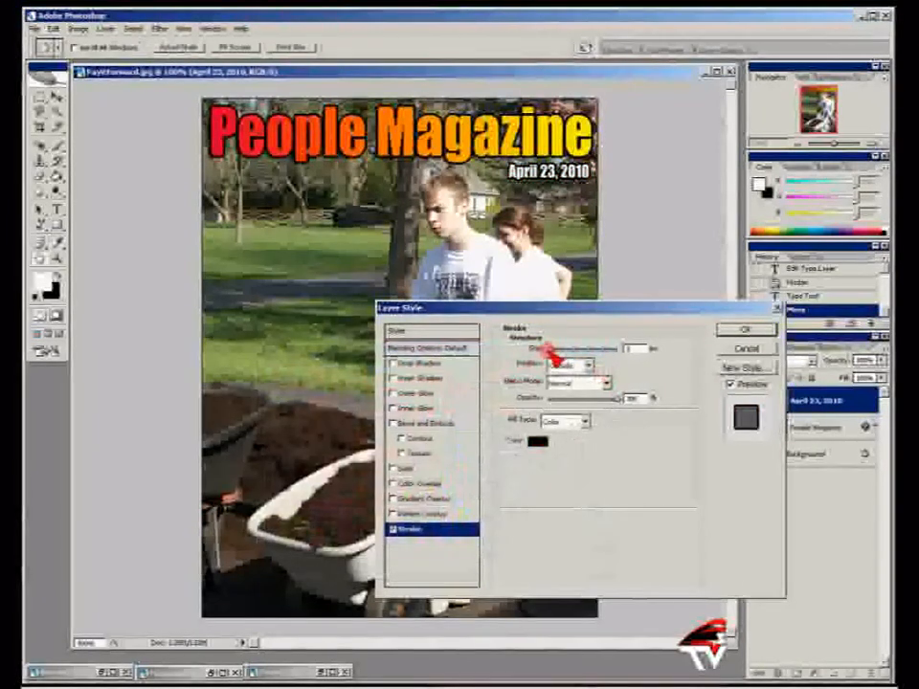
left_click_drag(560, 352, 542, 346)
left_click(745, 328)
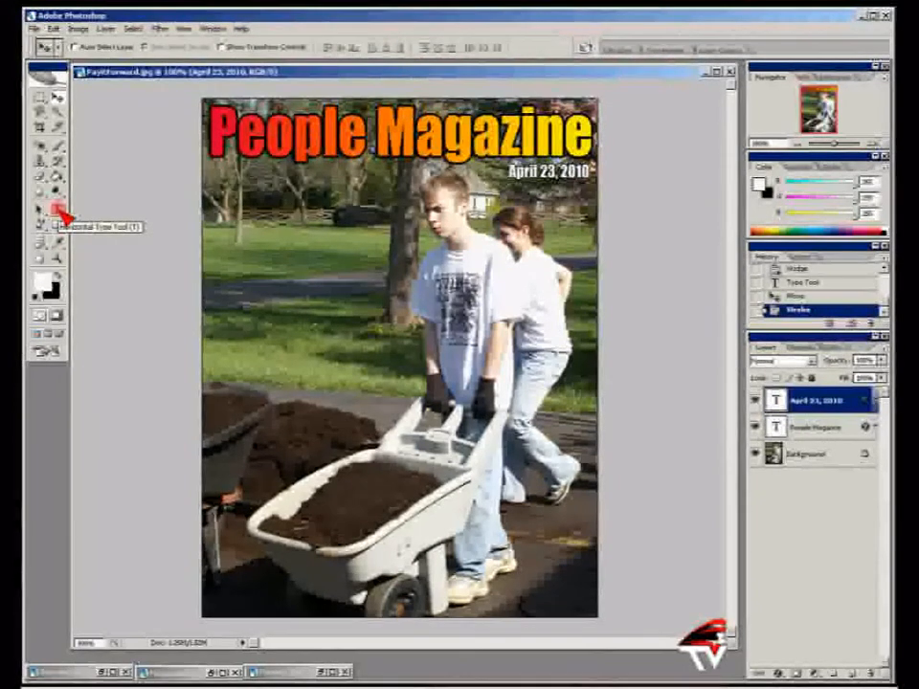
left_click(58, 212)
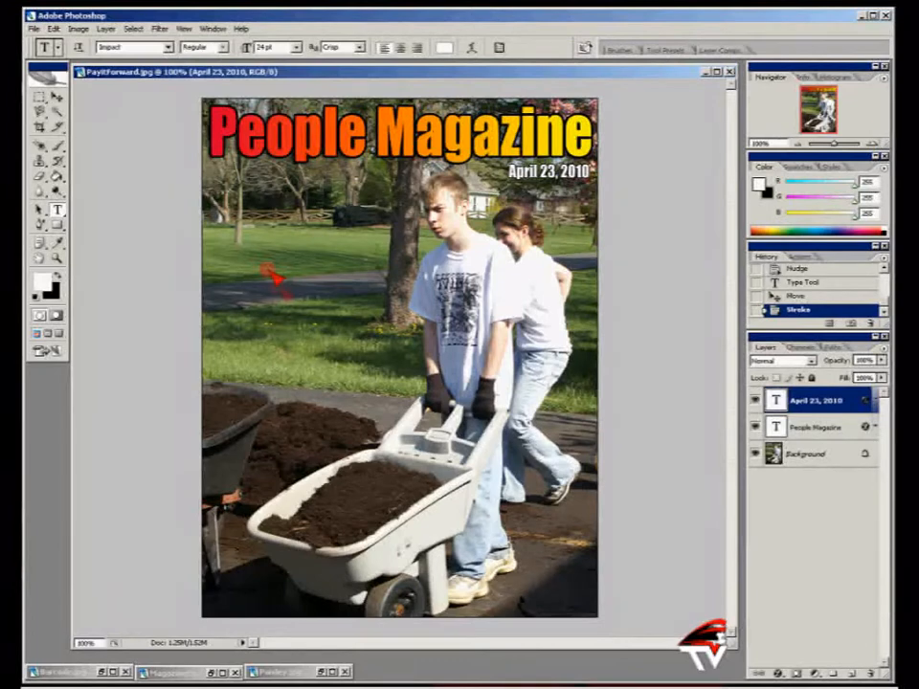
left_click(273, 277)
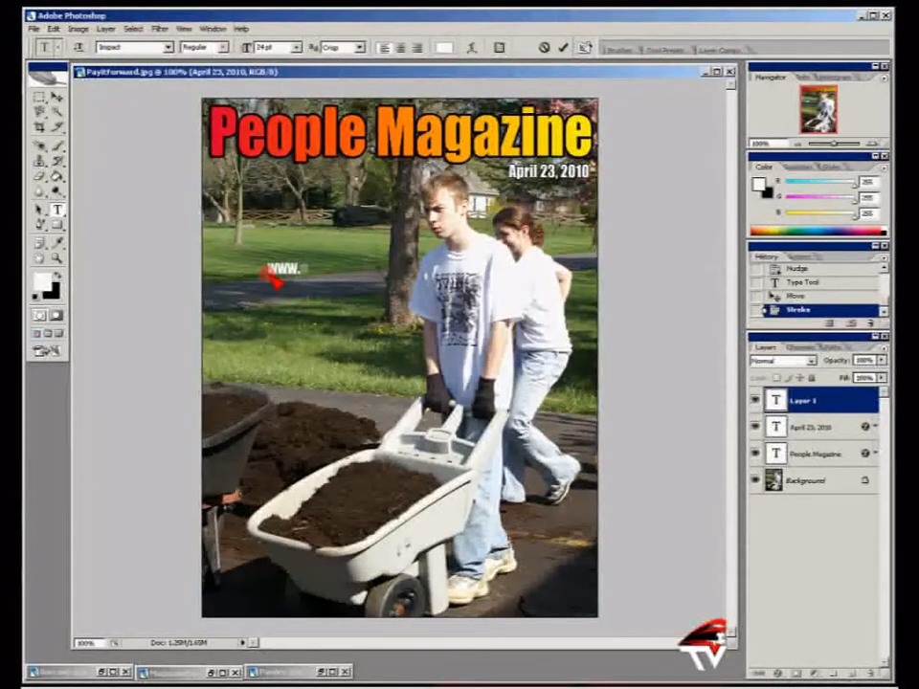
type("www.peoplemagazine.com")
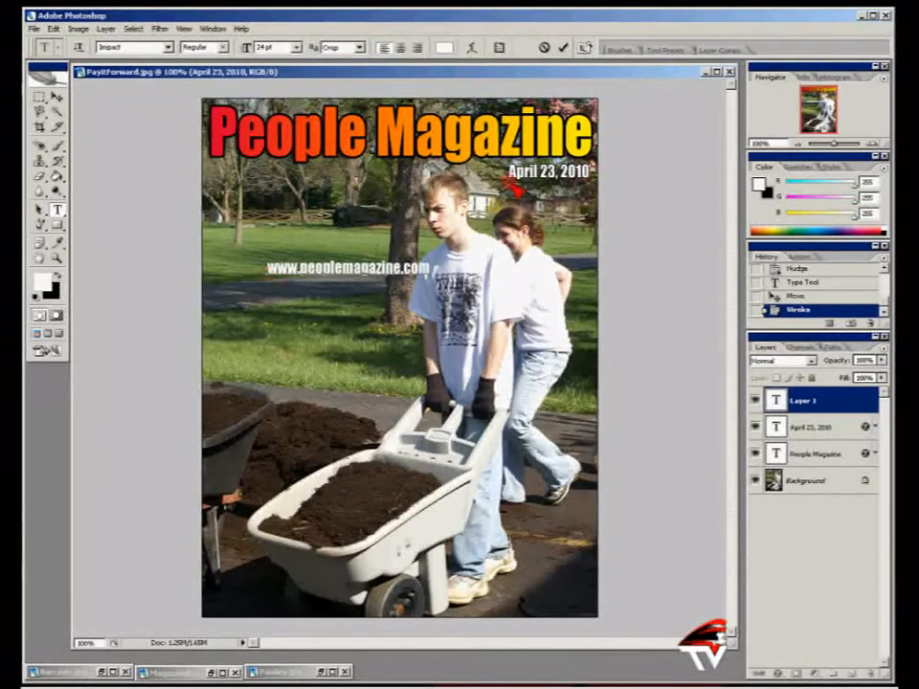
left_click(56, 96)
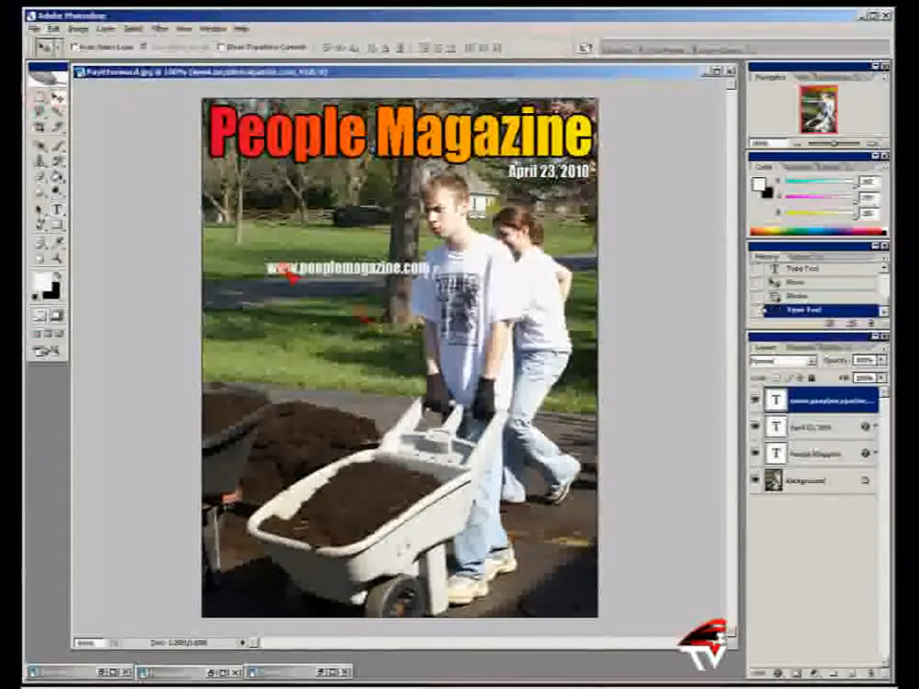
left_click_drag(359, 269, 461, 110)
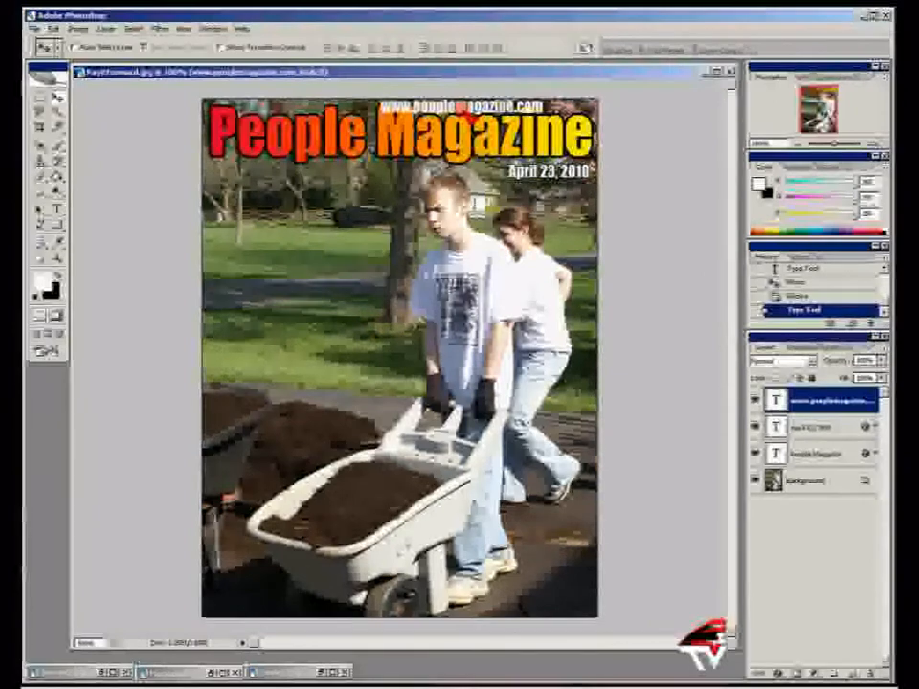
Step: Reduce the web address text to 14 pt and position it above the middle of "Magazine"
double_click(776, 401)
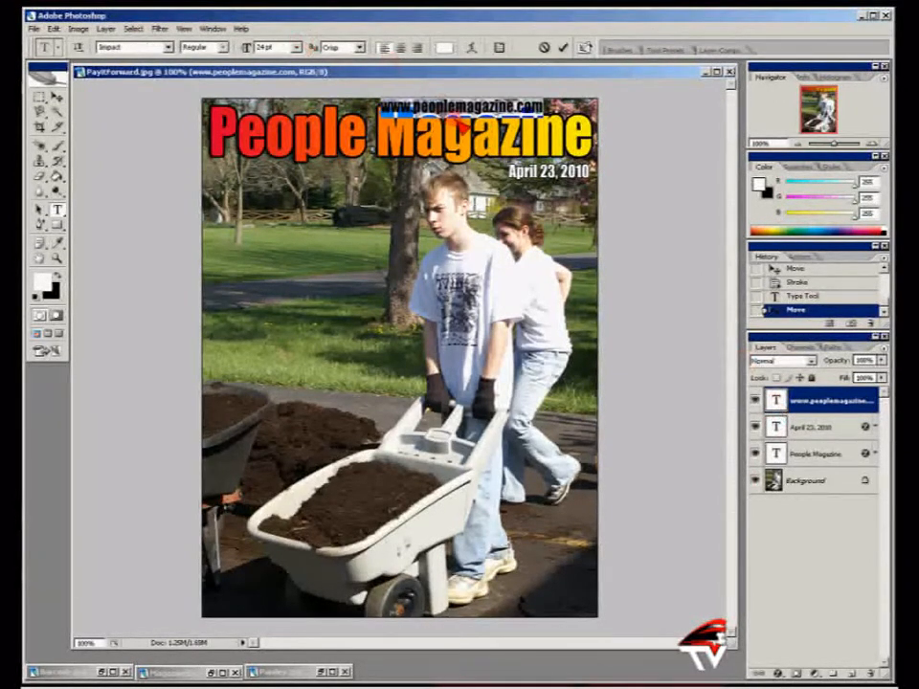
left_click(297, 47)
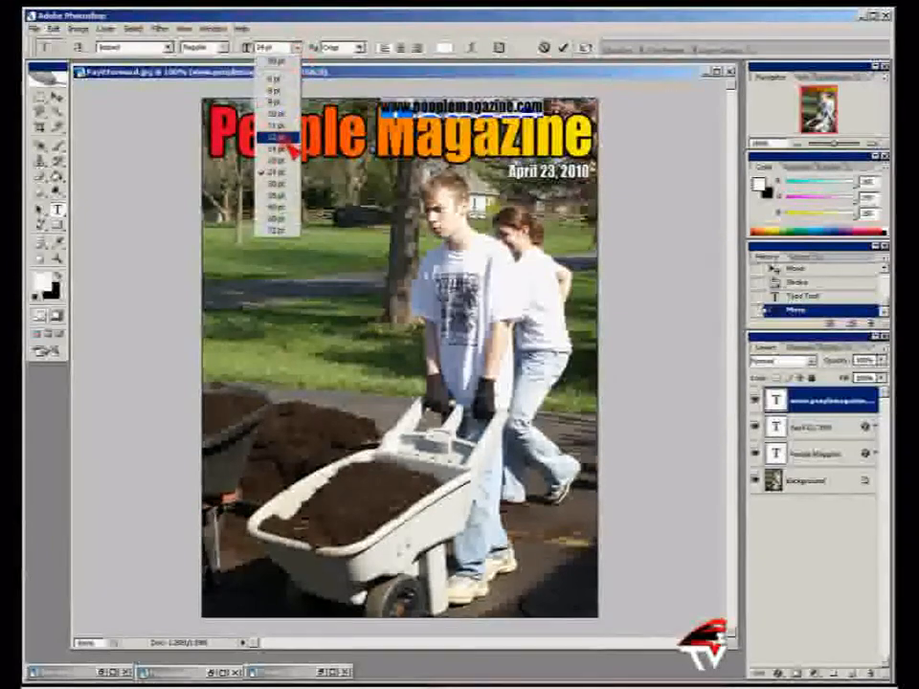
left_click(291, 150)
left_click(57, 96)
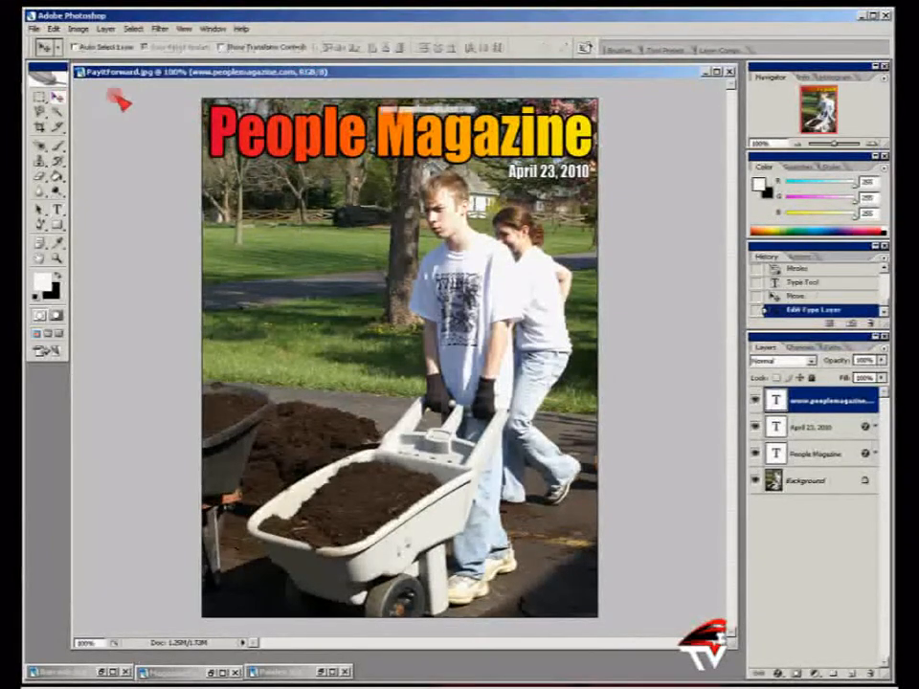
left_click_drag(438, 99, 450, 106)
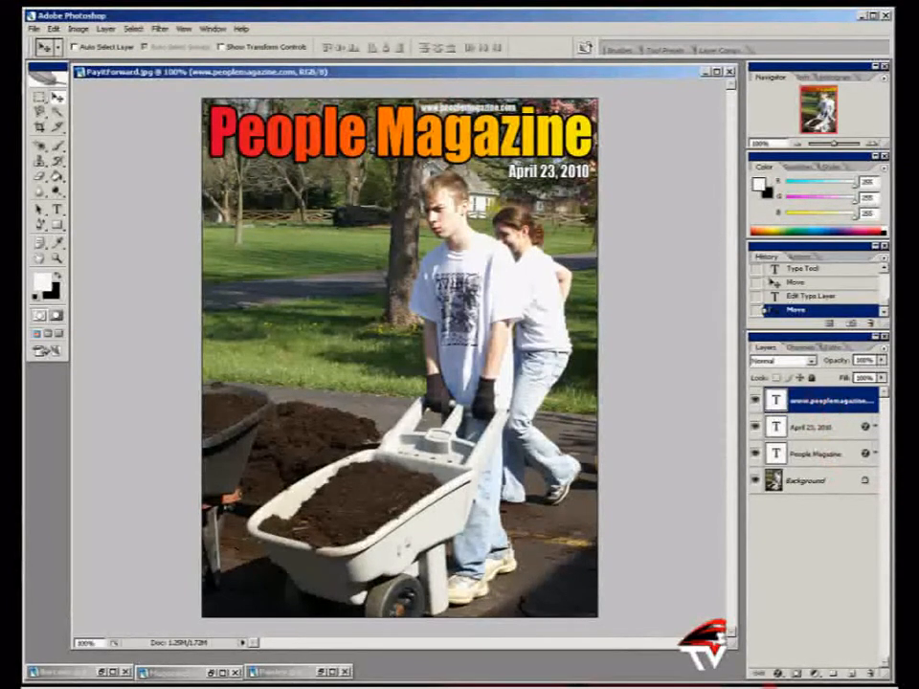
Step: Add a Drop Shadow with the default settings to the web address text layer
left_click(778, 673)
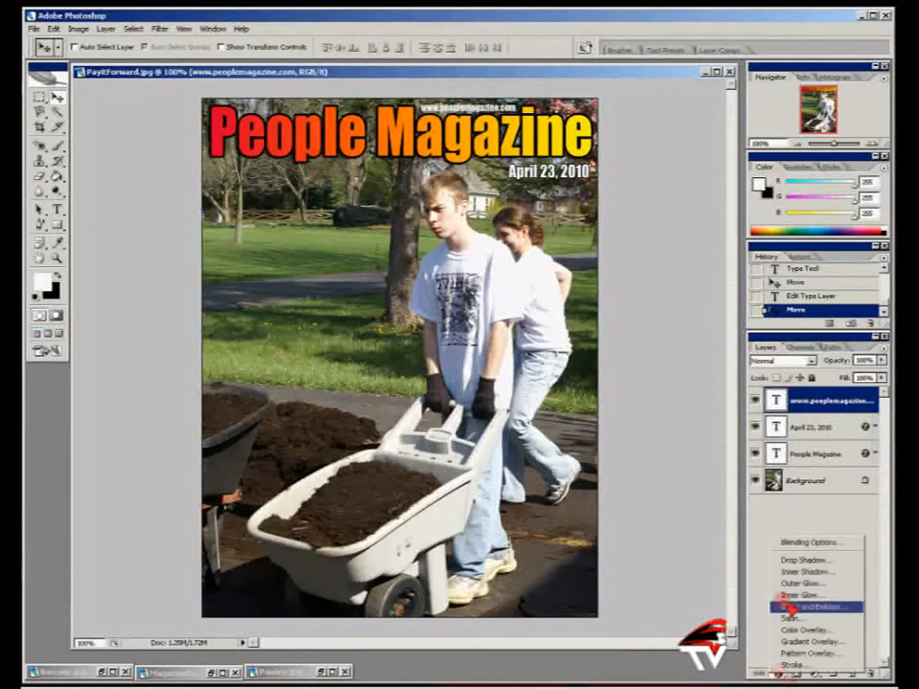
left_click(791, 559)
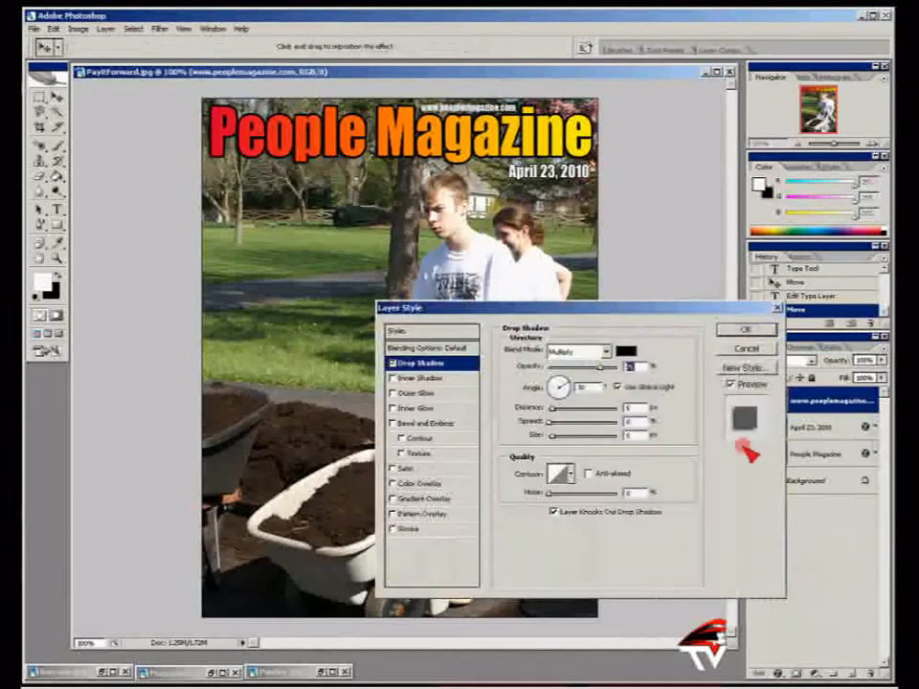
left_click(756, 330)
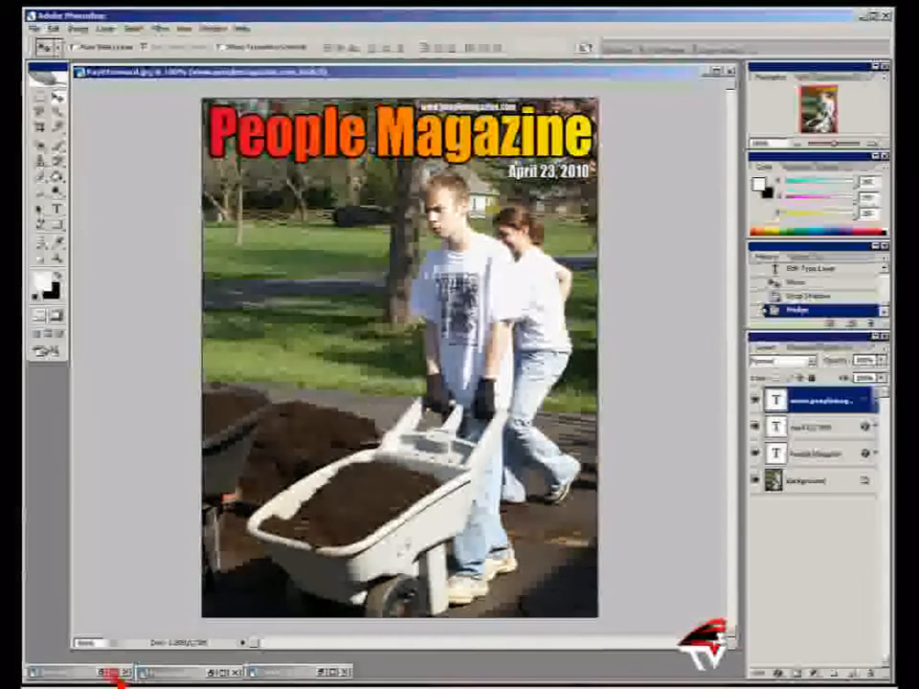
Step: Check the example cover, then add the four-line text "Behind the / Scenes at the / Pat it Forward / Challenge" on the grass left of the boy
left_click(219, 674)
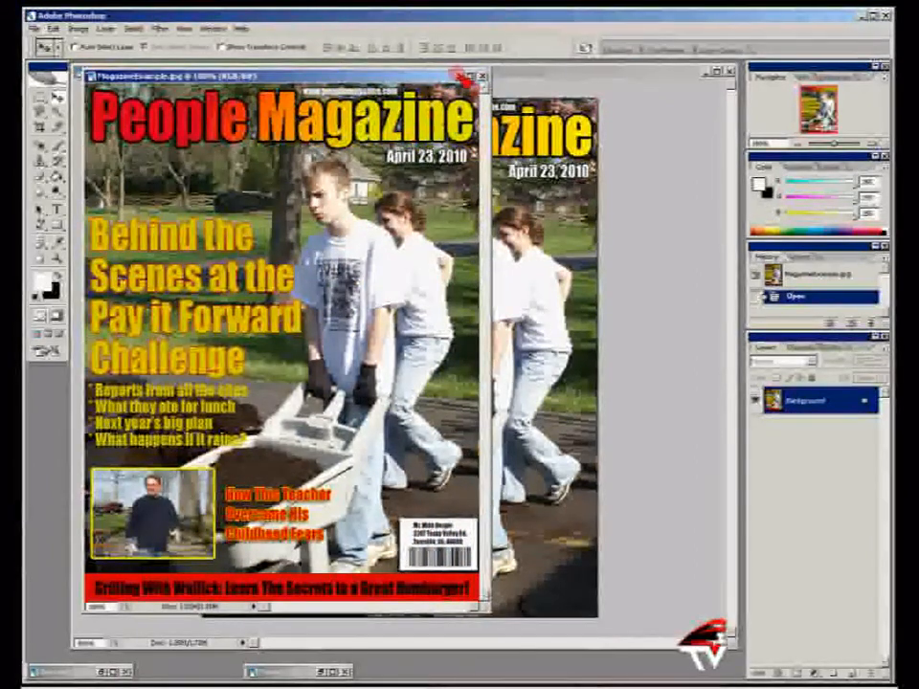
left_click(463, 76)
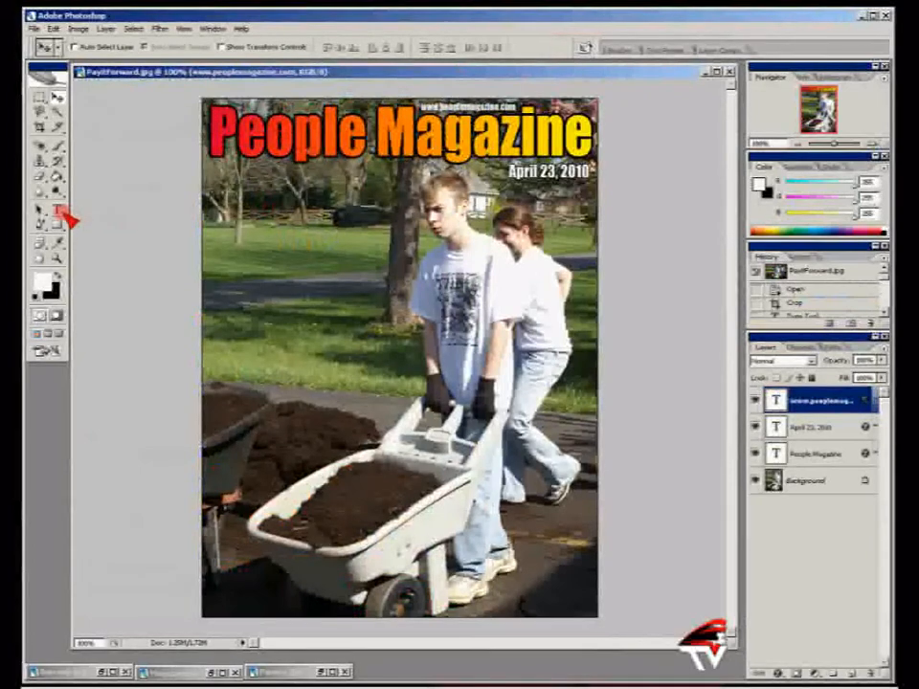
left_click(58, 209)
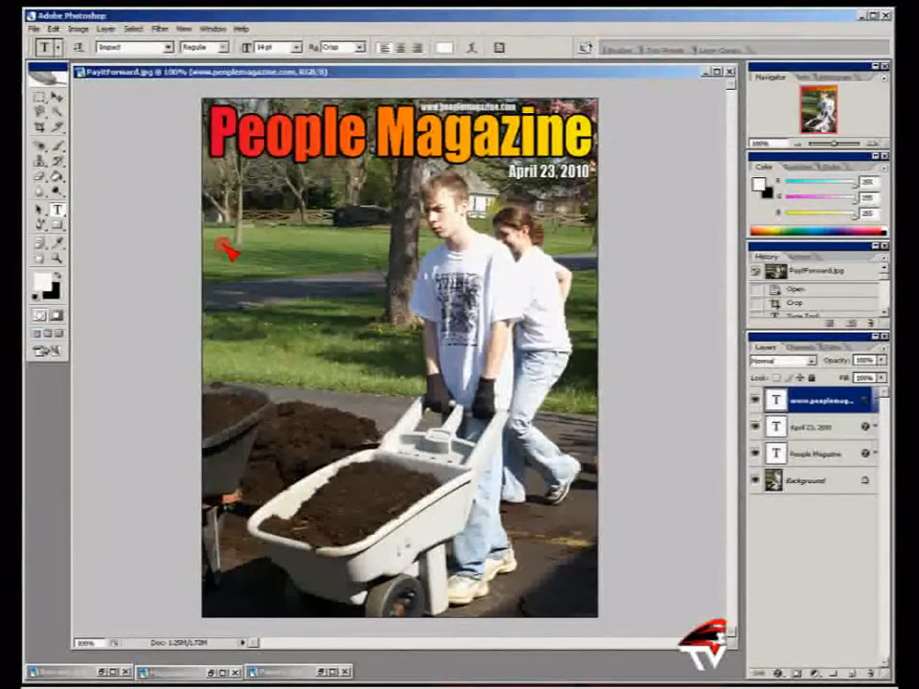
left_click(225, 247)
type("Read the")
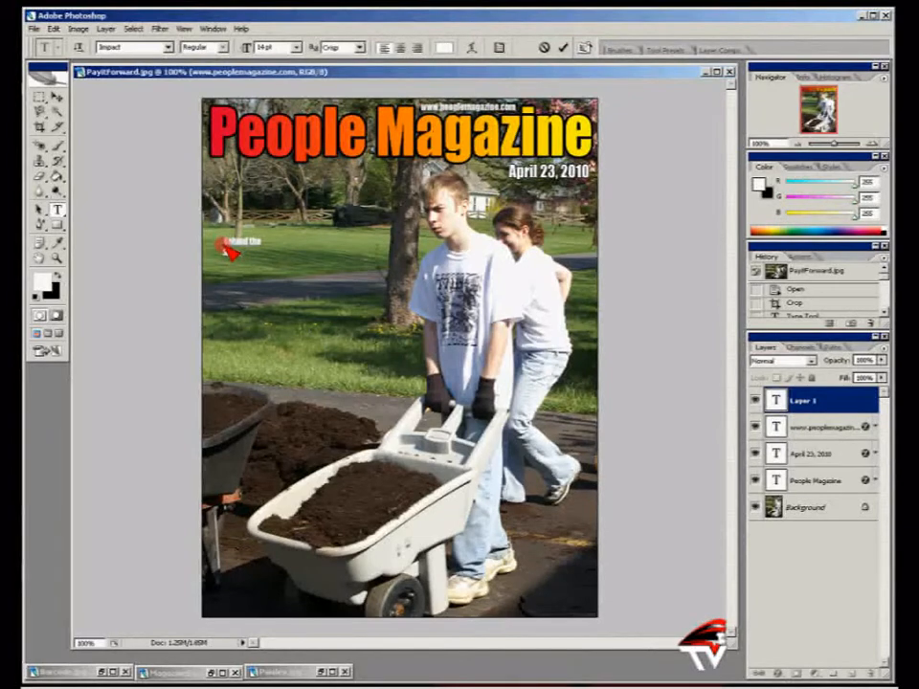
type("Scenes atice")
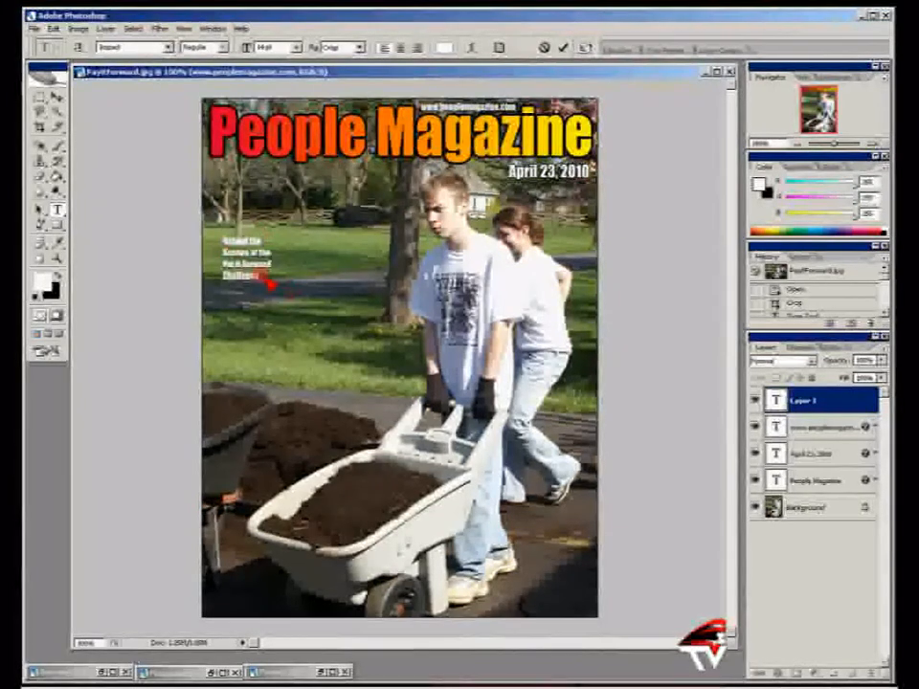
Step: Enlarge the four-line headline to 60 pt and align it near the photo's left edge under the title
left_click_drag(267, 281, 219, 243)
left_click(296, 46)
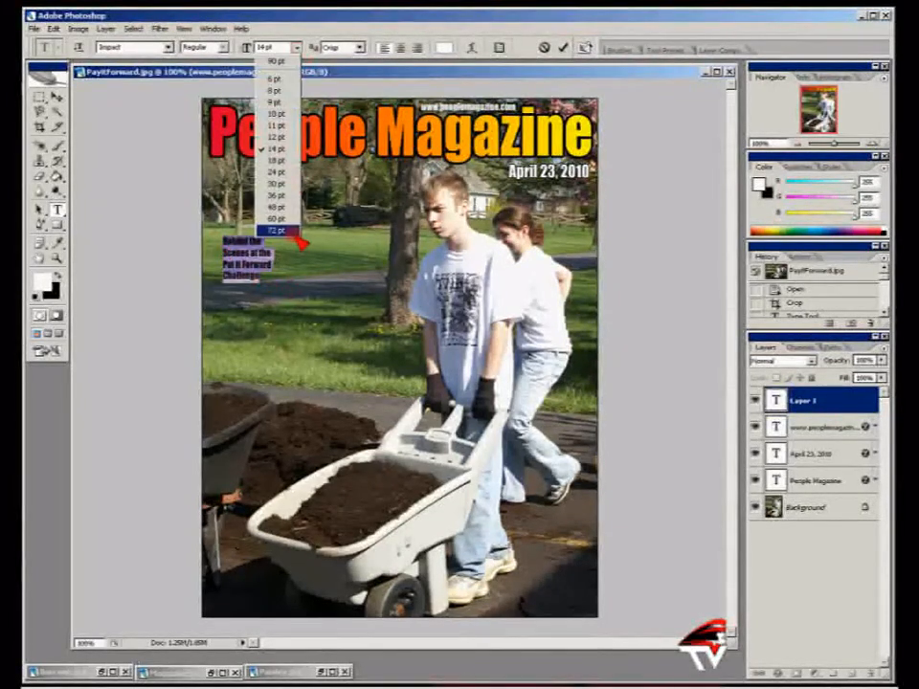
left_click(292, 231)
left_click(297, 46)
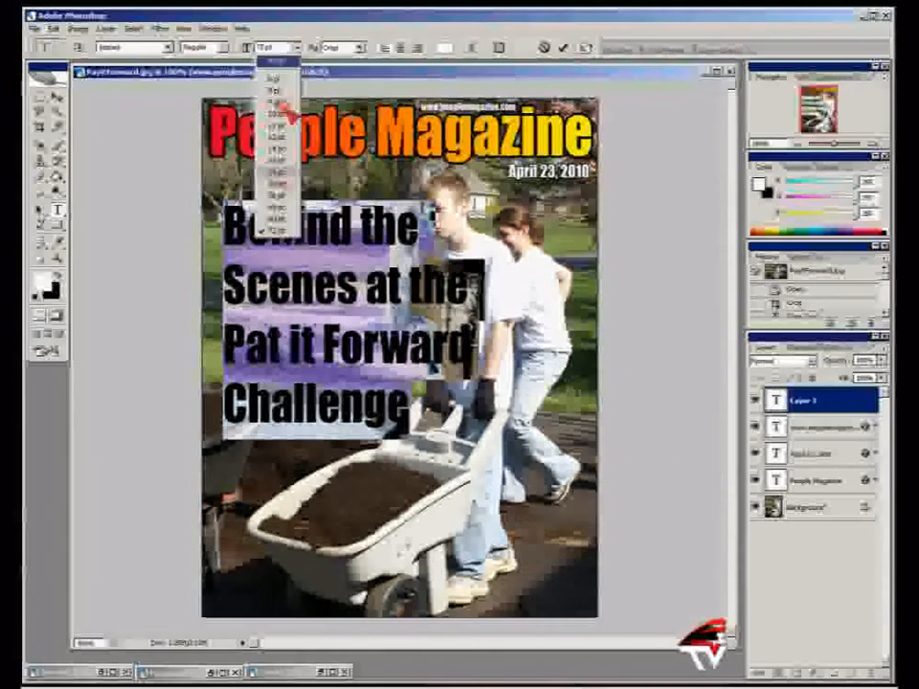
left_click(284, 221)
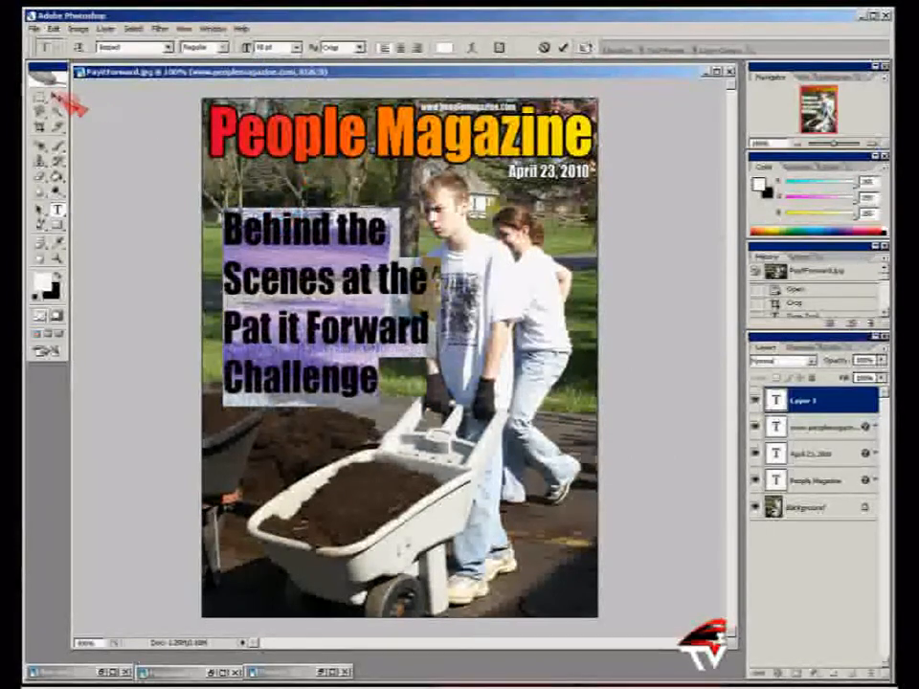
left_click(57, 96)
left_click_drag(308, 250, 301, 246)
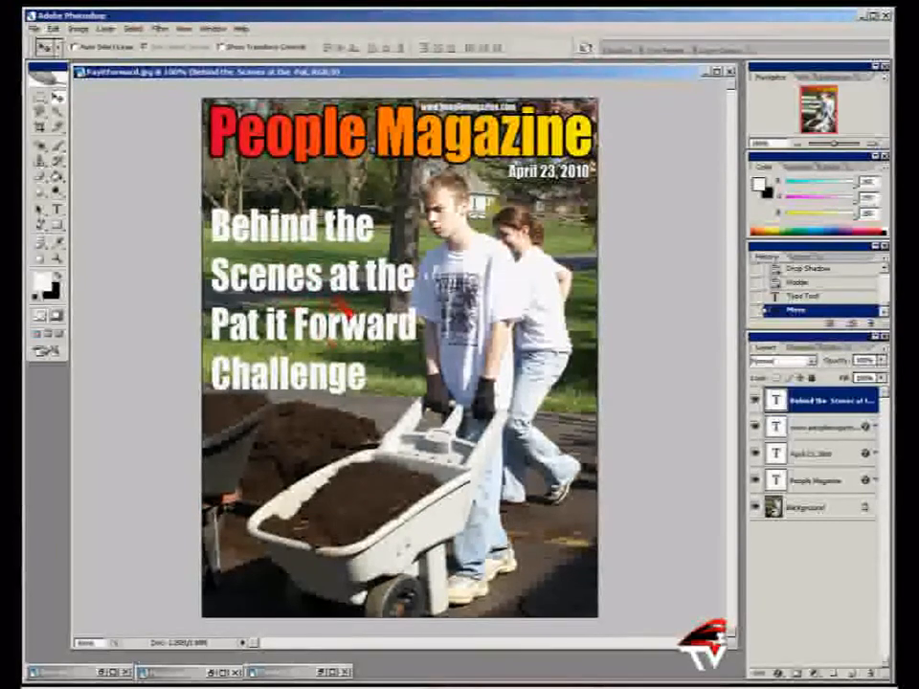
Step: Tighten the headline's leading to 60 pt and move the text block slightly down
left_click(815, 426)
left_click(815, 400)
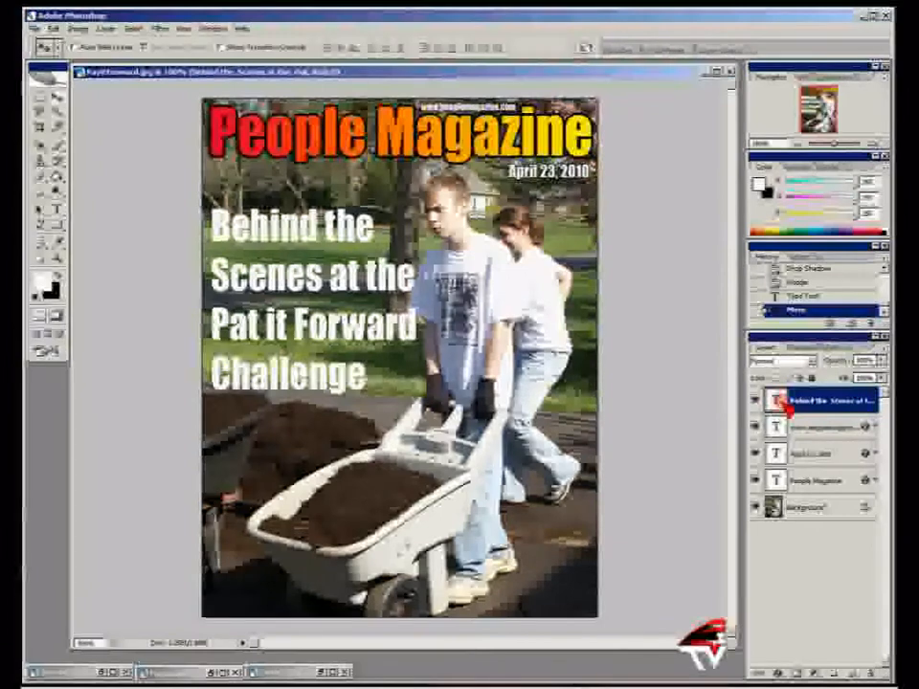
double_click(777, 401)
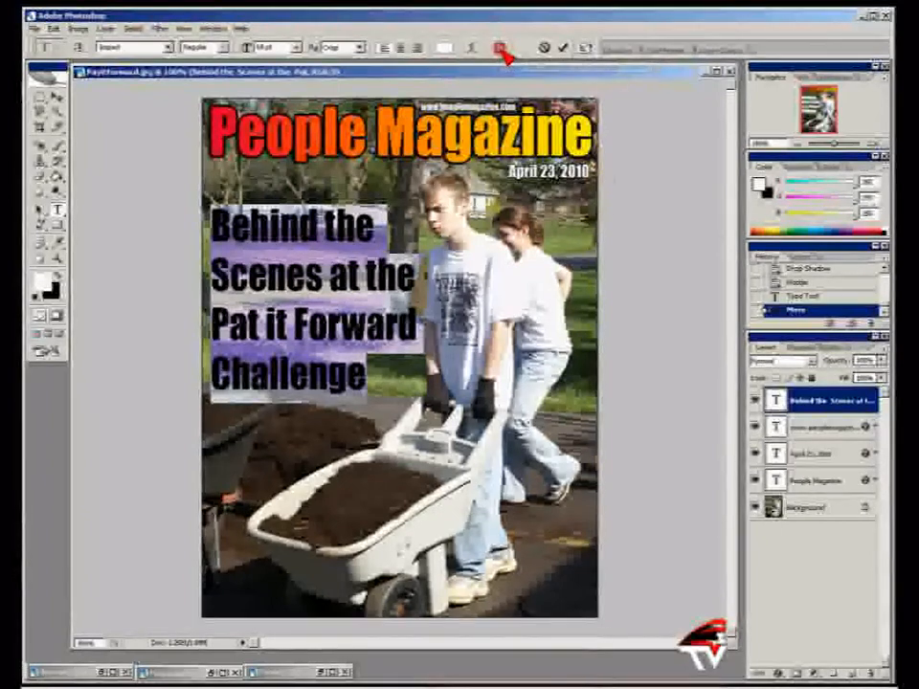
left_click(500, 53)
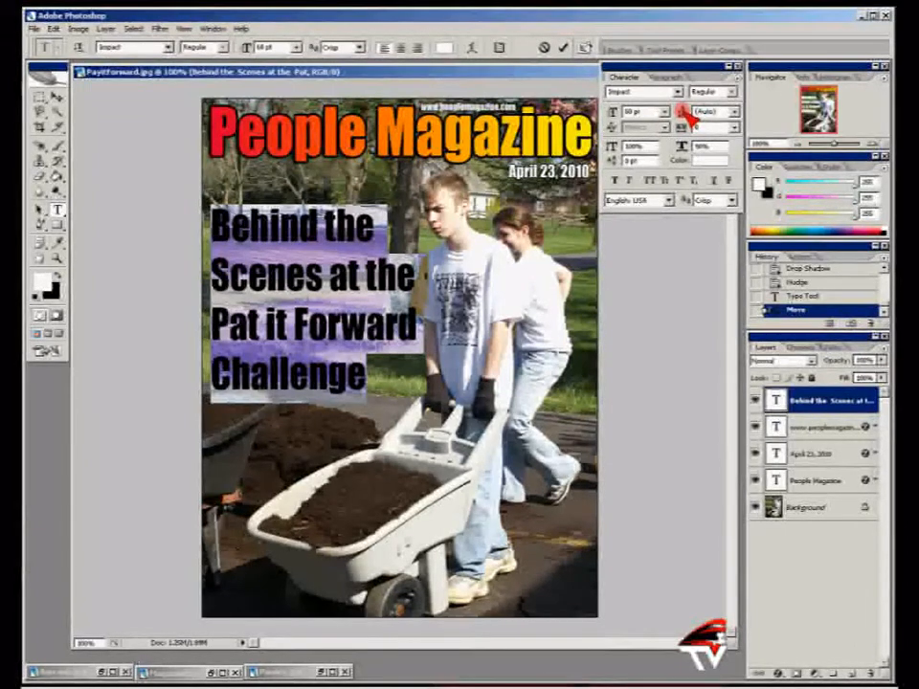
left_click(733, 113)
left_click(717, 285)
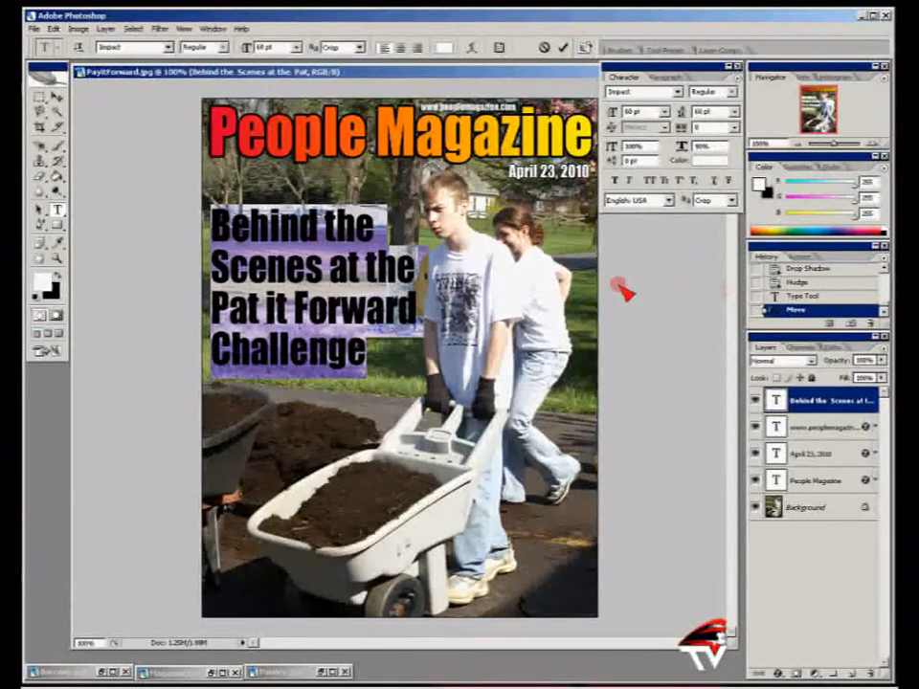
left_click(58, 98)
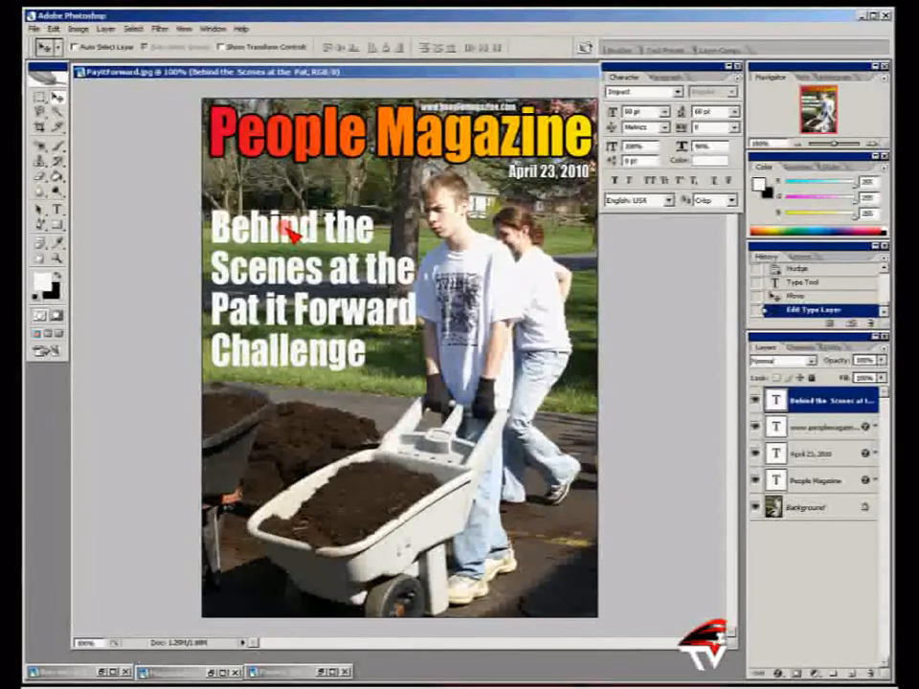
mouse_move(287, 233)
left_mouse_down()
mouse_move(279, 237)
mouse_move(295, 247)
left_mouse_up()
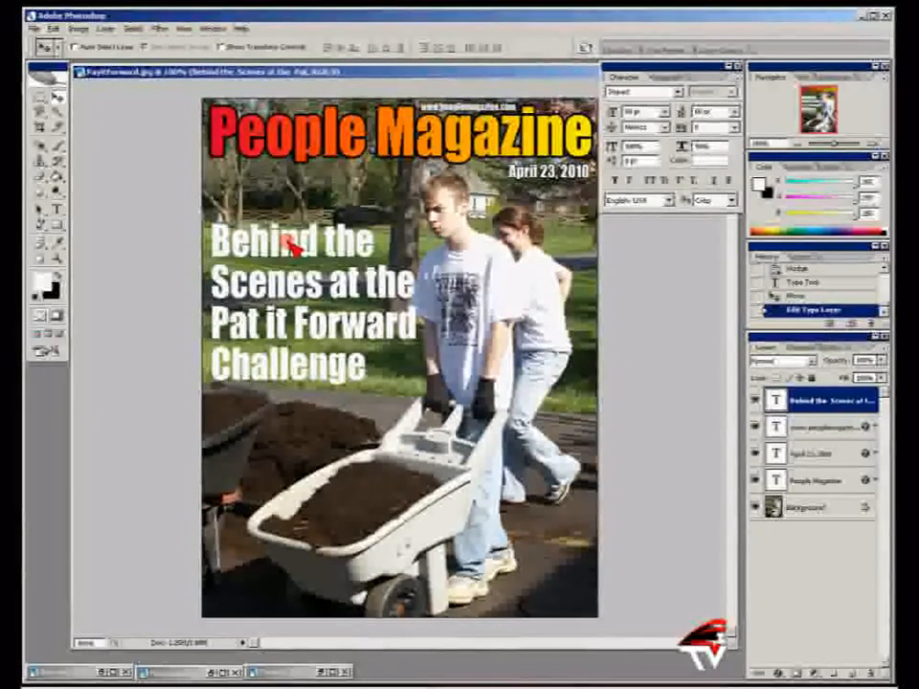
Step: Change the headline's text color to a bright golden yellow
double_click(781, 405)
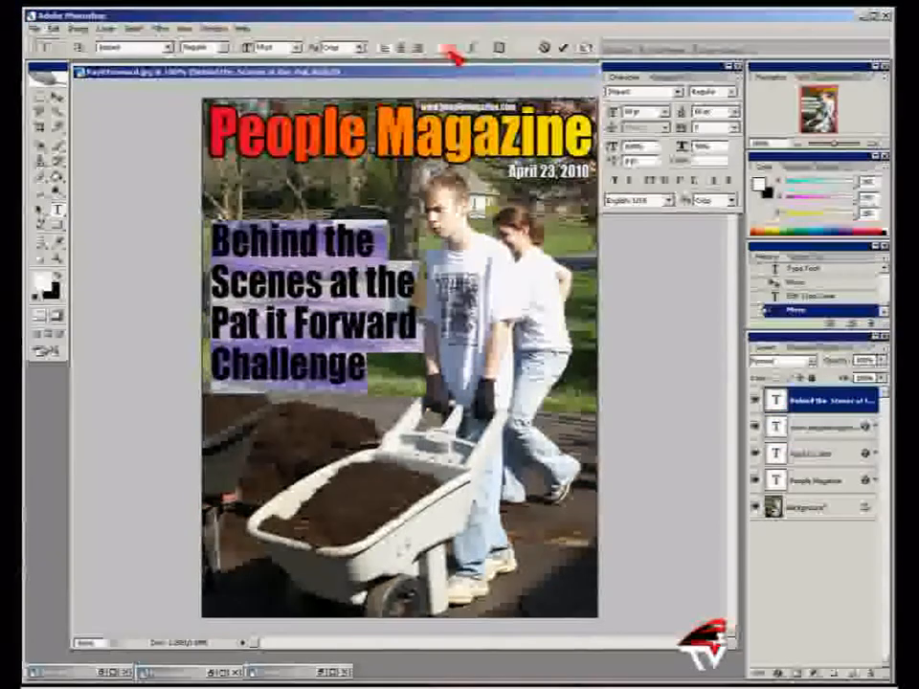
left_click(447, 49)
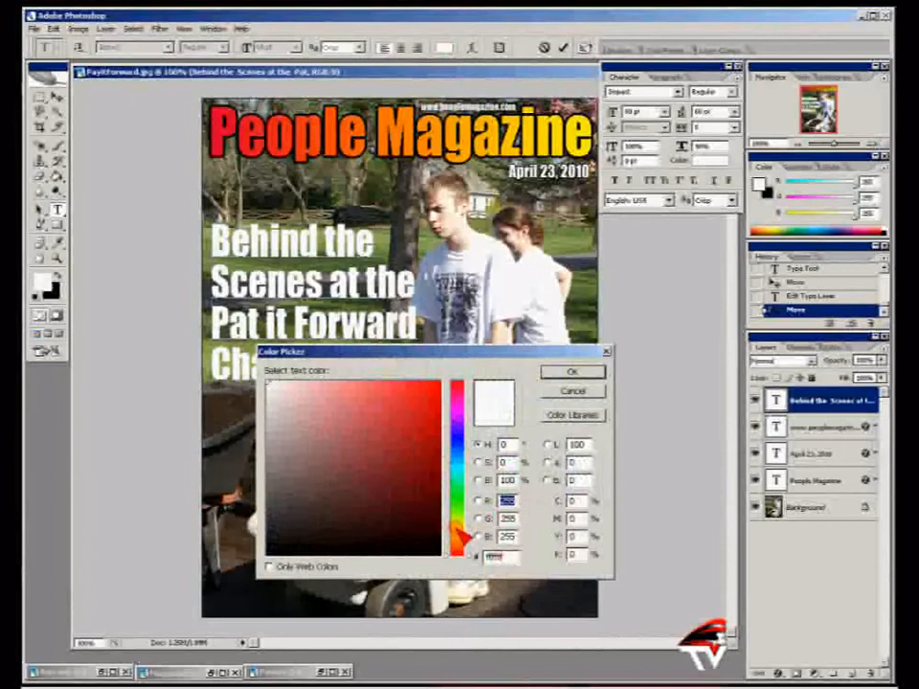
left_click(459, 534)
left_click_drag(460, 534, 460, 531)
left_click(441, 395)
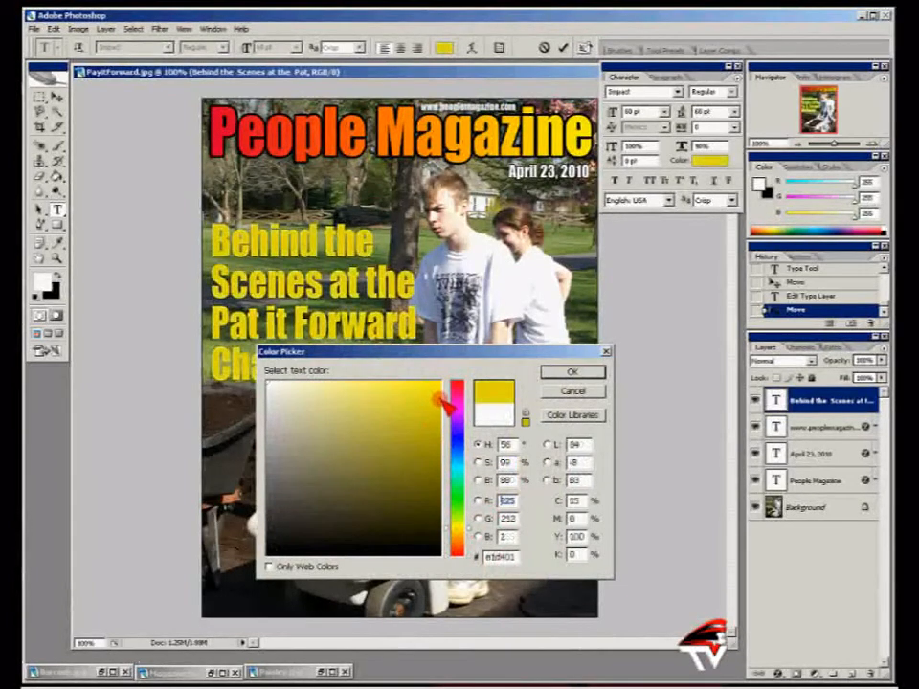
left_click(440, 387)
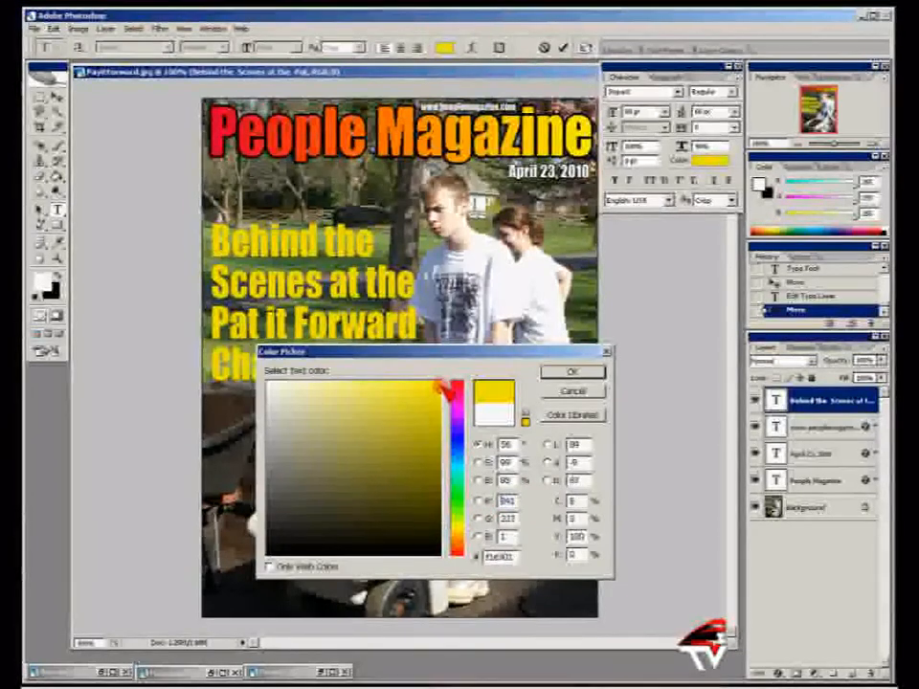
left_click(572, 372)
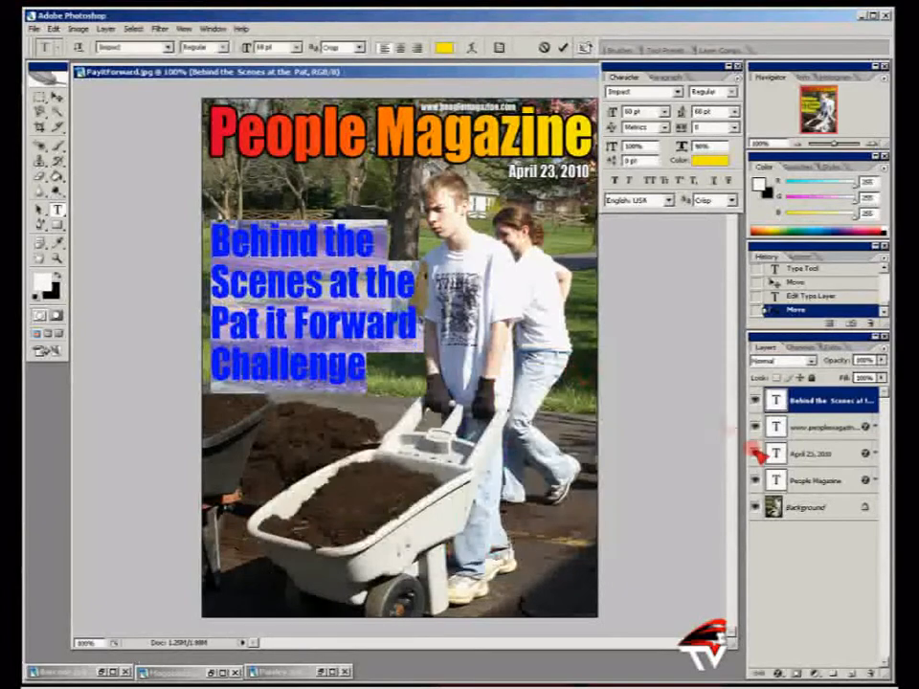
Step: Add a thin red outside Stroke to the headline layer and shift the text slightly up
left_click(780, 672)
left_click(795, 647)
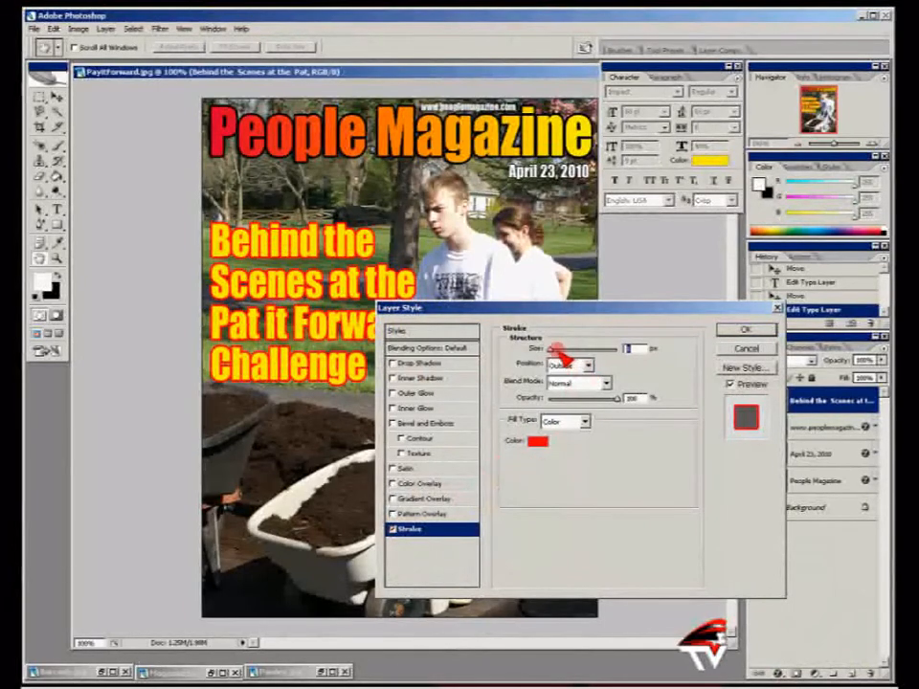
left_click(626, 349)
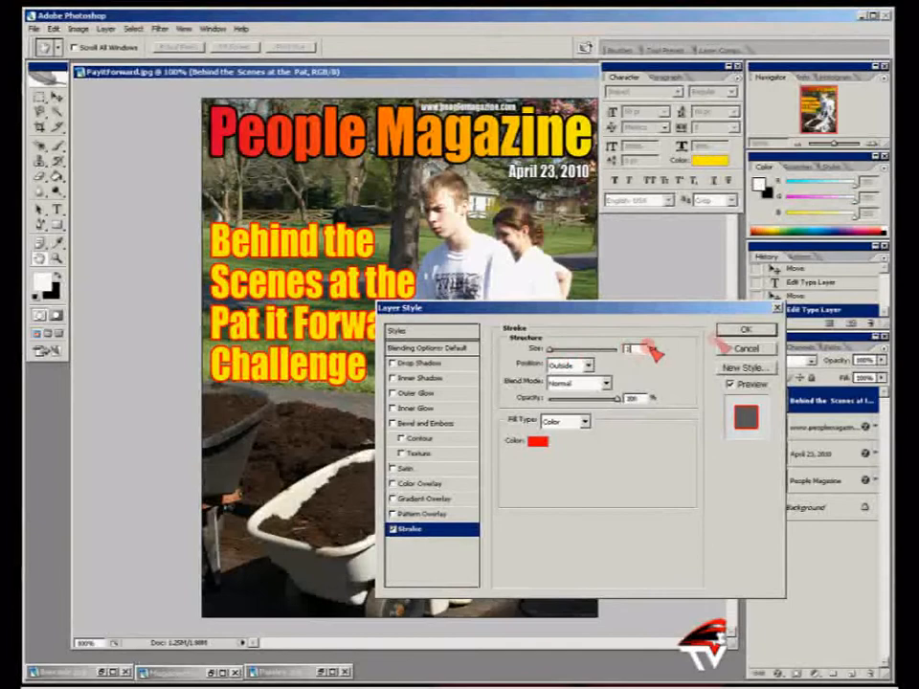
left_click(745, 329)
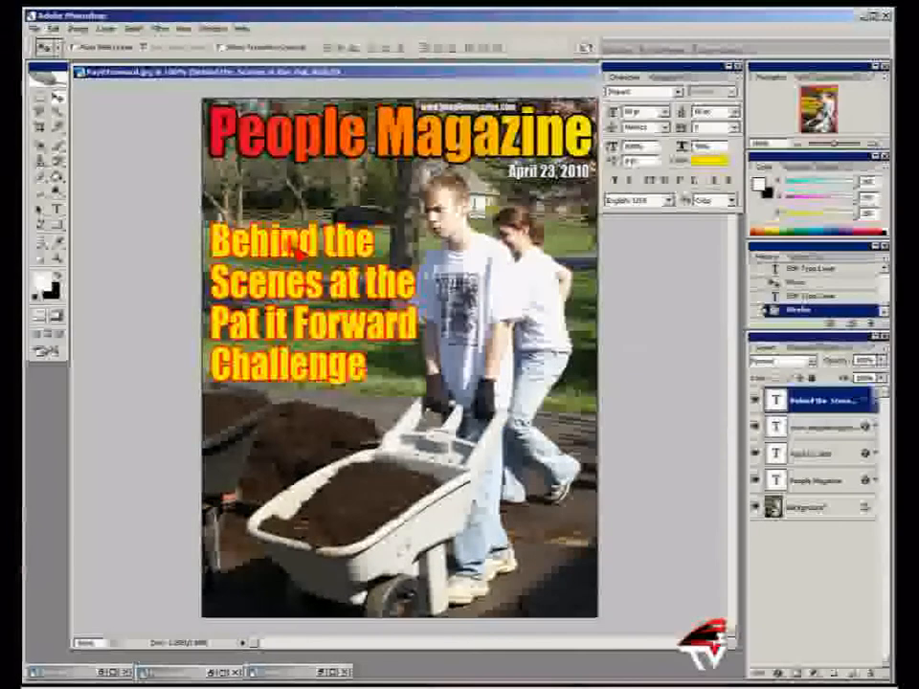
left_click_drag(290, 245, 289, 243)
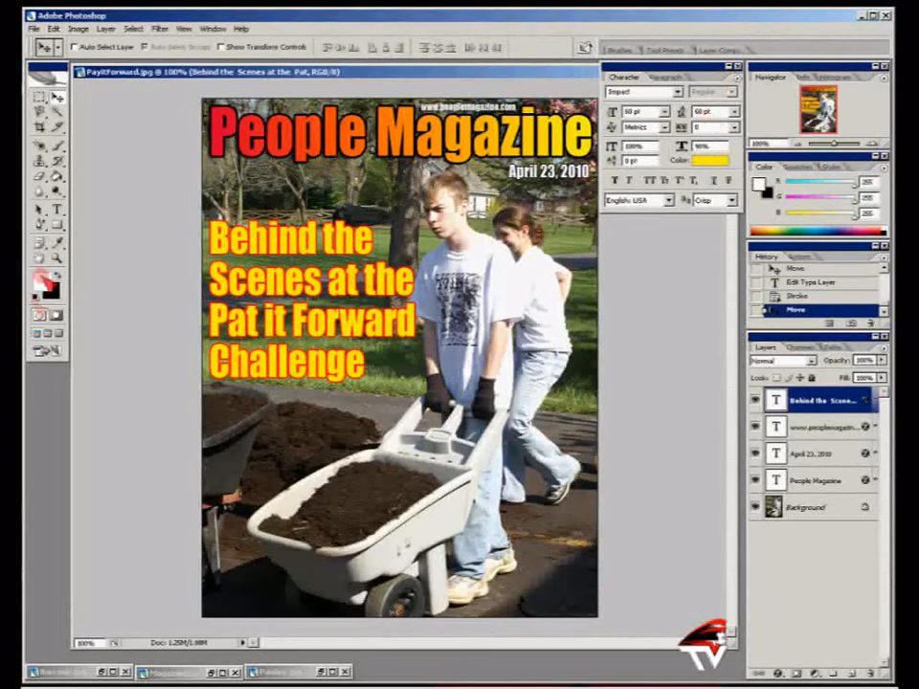
Step: Add a 24 pt text block below the headline starting with the teaser line "*Reports from all the sites"
key("t")
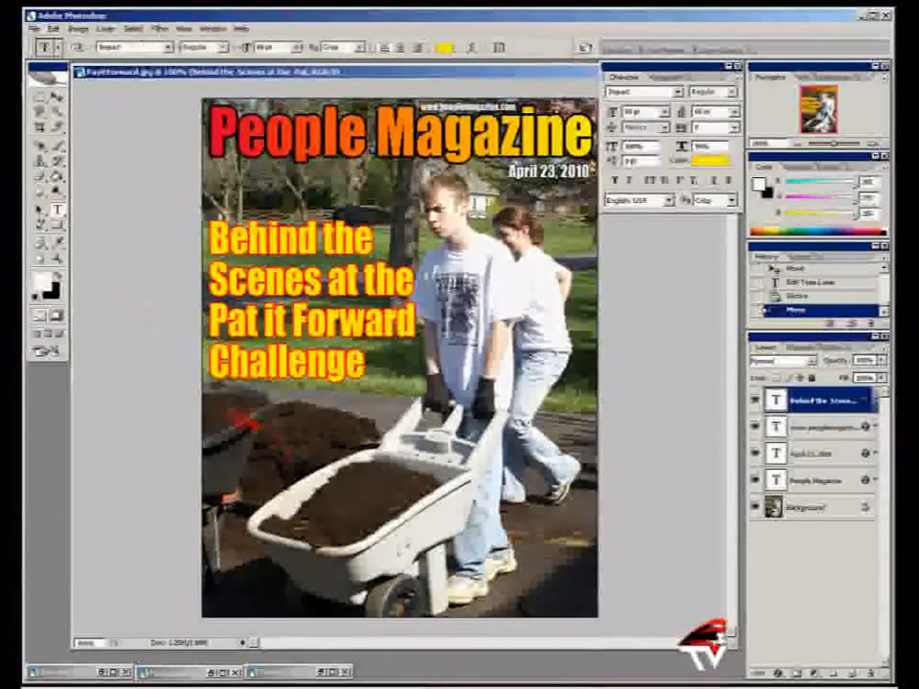
left_click(222, 404)
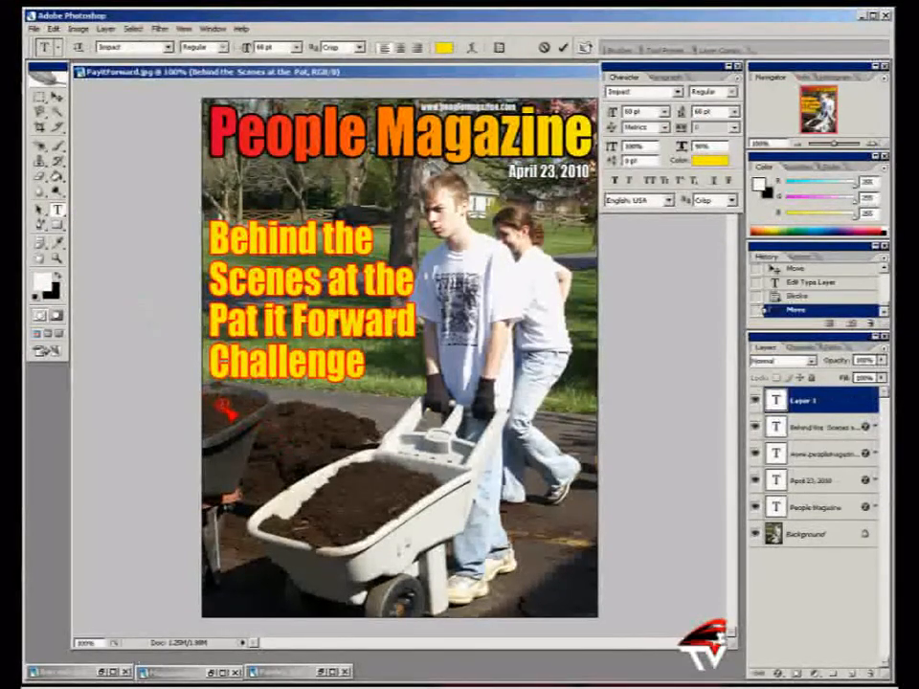
left_click(297, 47)
left_click(273, 170)
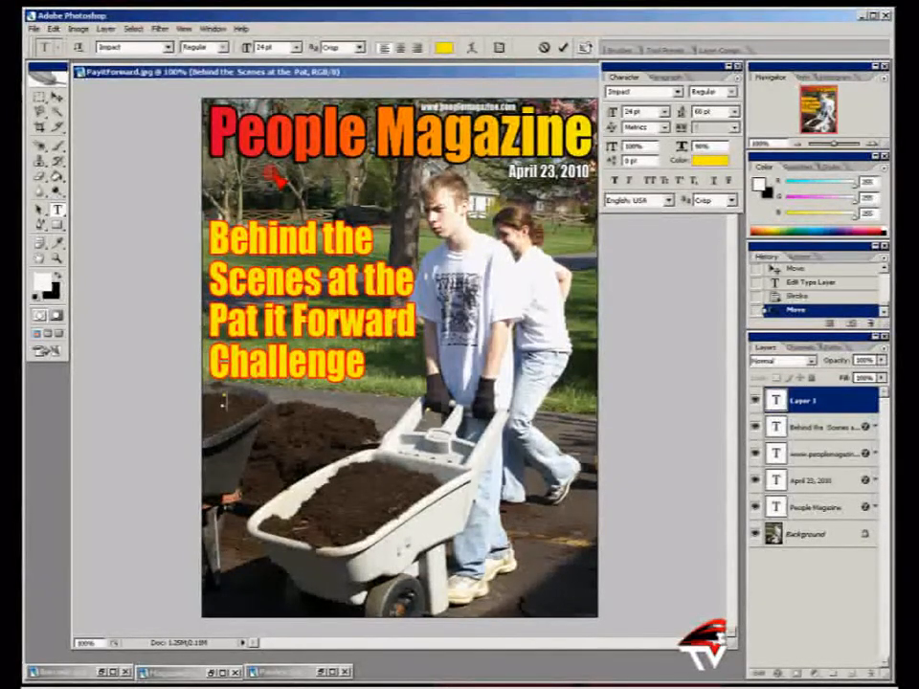
type("reno")
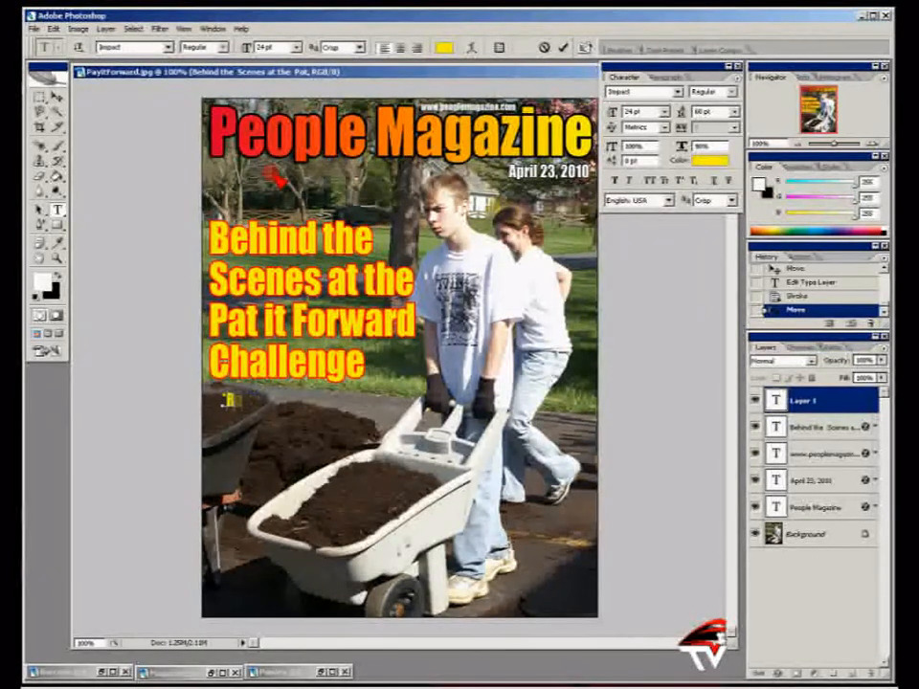
type("rts from")
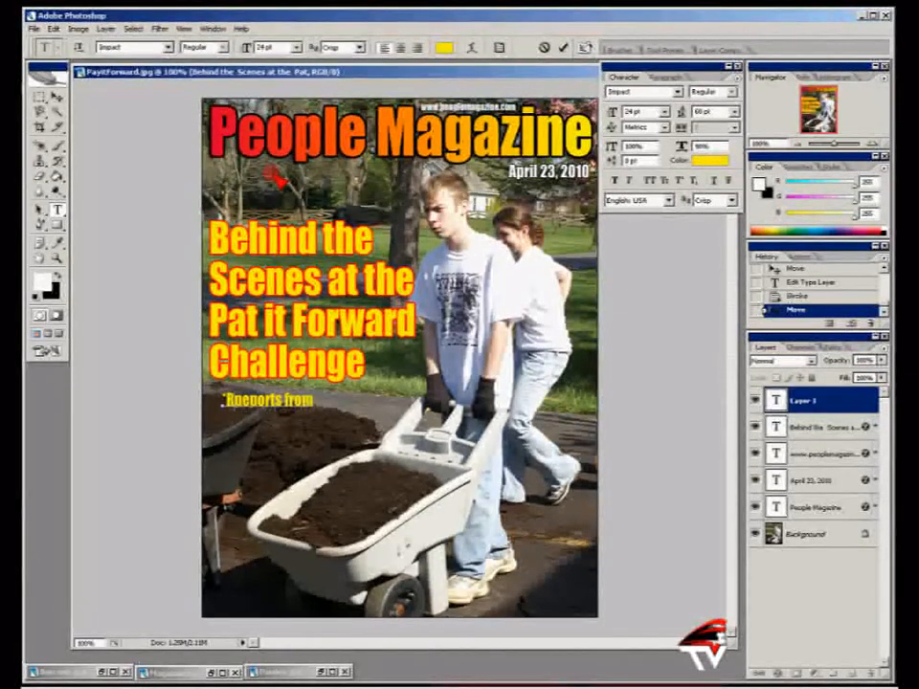
key("BackSpace")
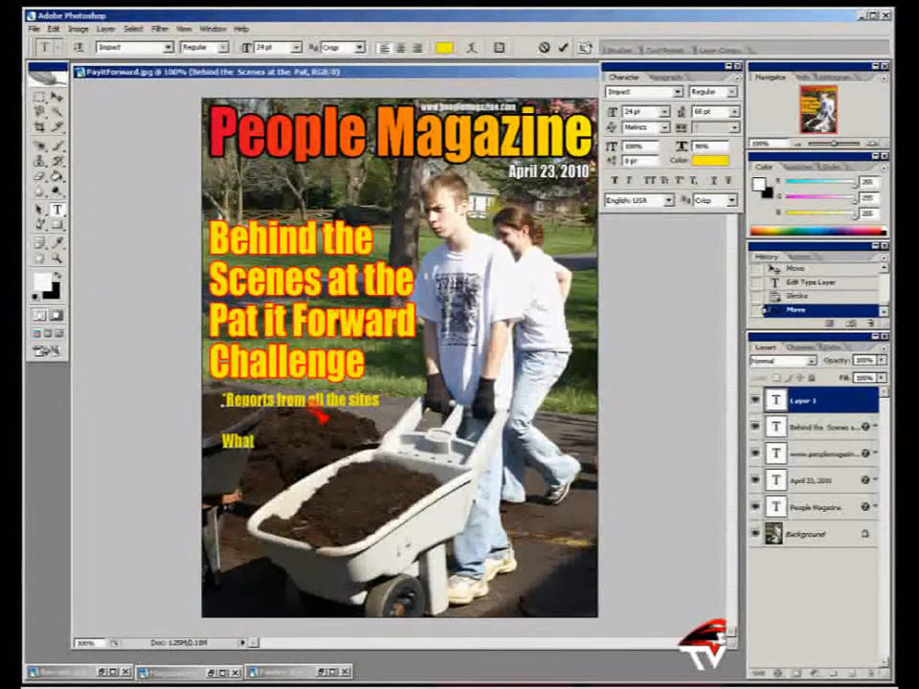
Step: Add a second teaser line reading "* What they ate for lunch"
key("Return")
type("What th")
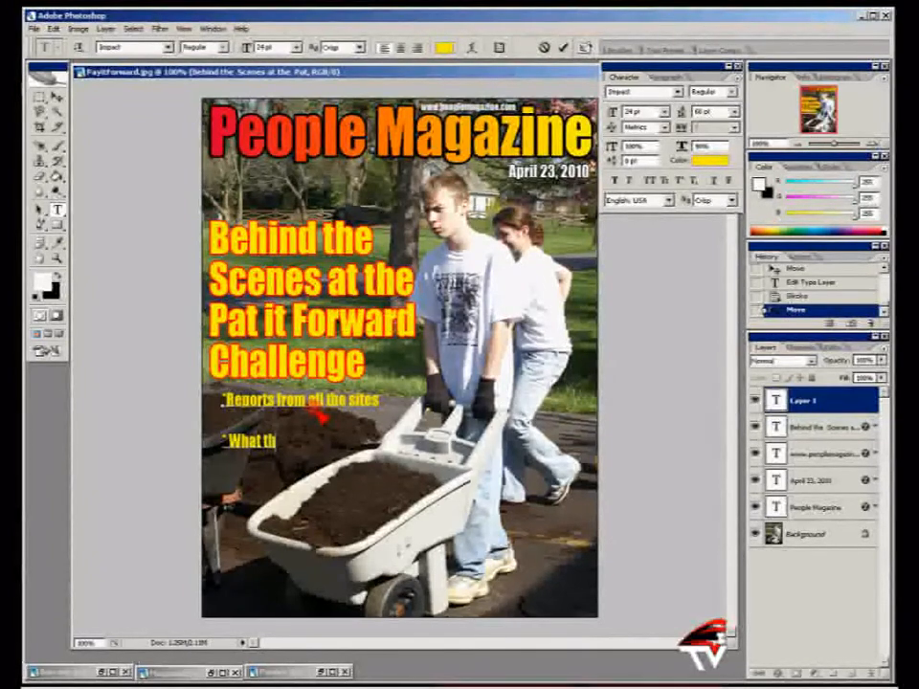
type("ey are for fuc")
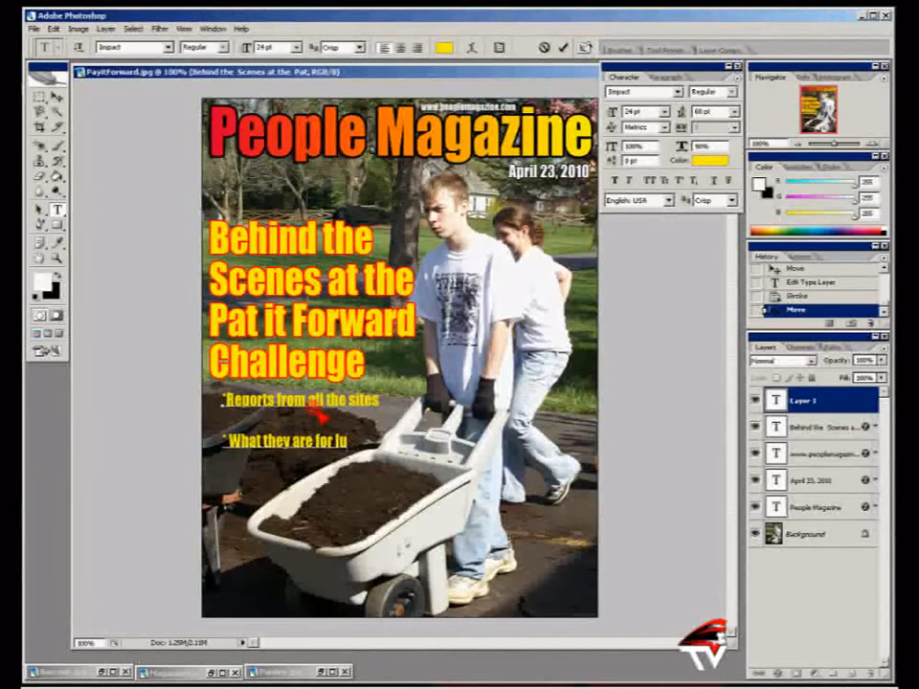
key("BackSpace")
key("BackSpace")
key("BackSpace")
key("BackSpace")
key("BackSpace")
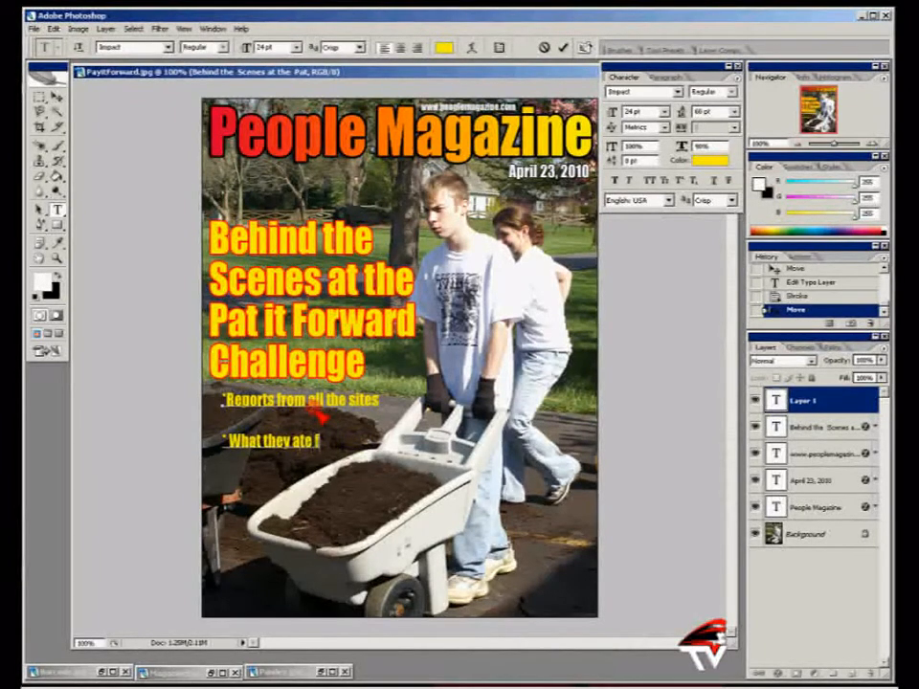
type("unch")
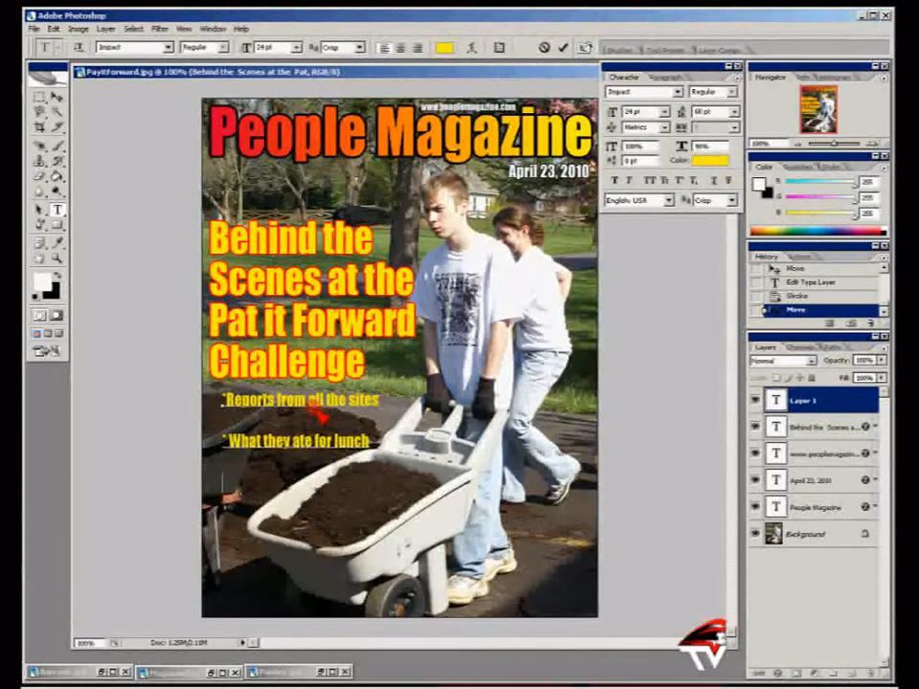
Step: Add a third teaser line reading "*Next year's big plan"
key("Return")
type("Next")
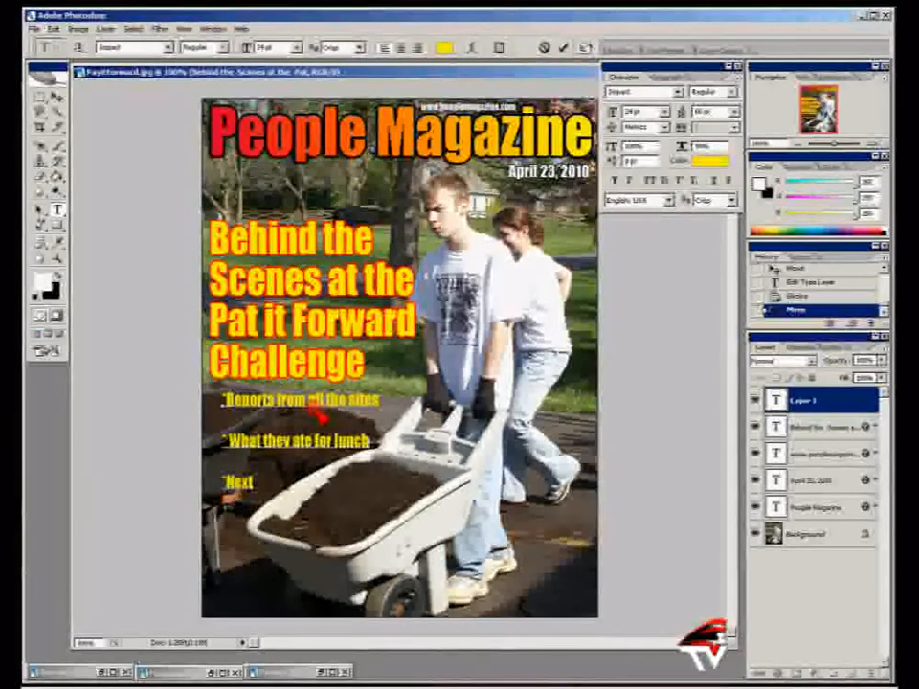
type(" v")
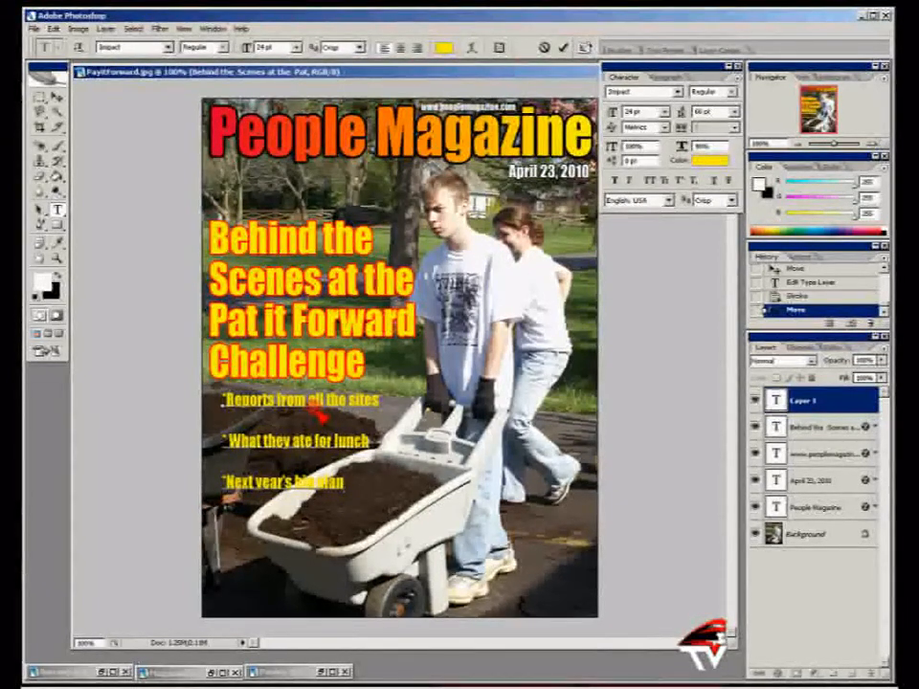
Step: Add a fourth teaser line reading "* What happens if it rains?"
type("Had")
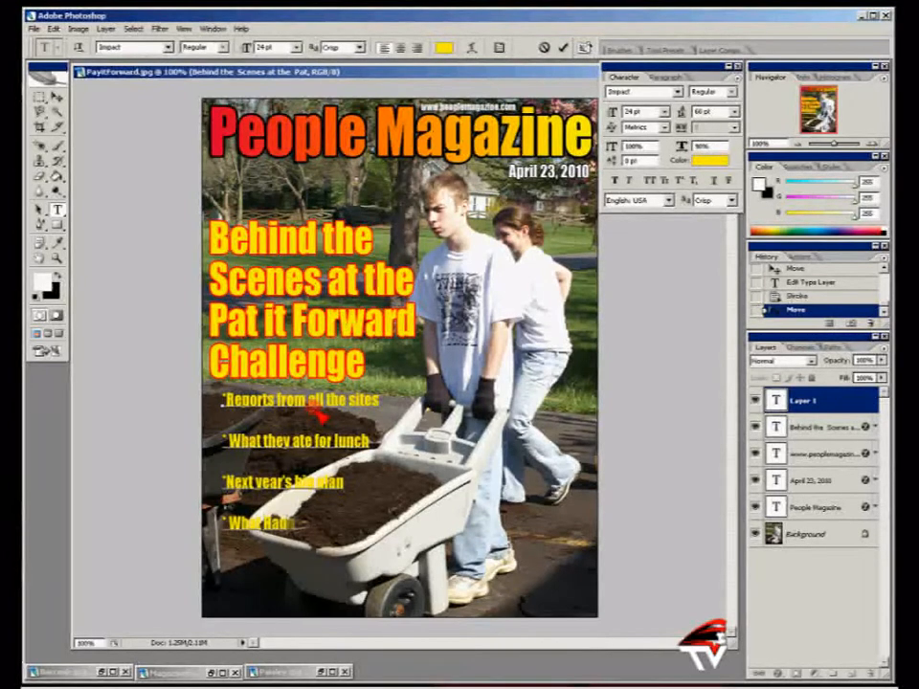
key("BackSpace")
key("BackSpace")
key("BackSpace")
key("BackSpace")
key("BackSpace")
type("appens if it rains")
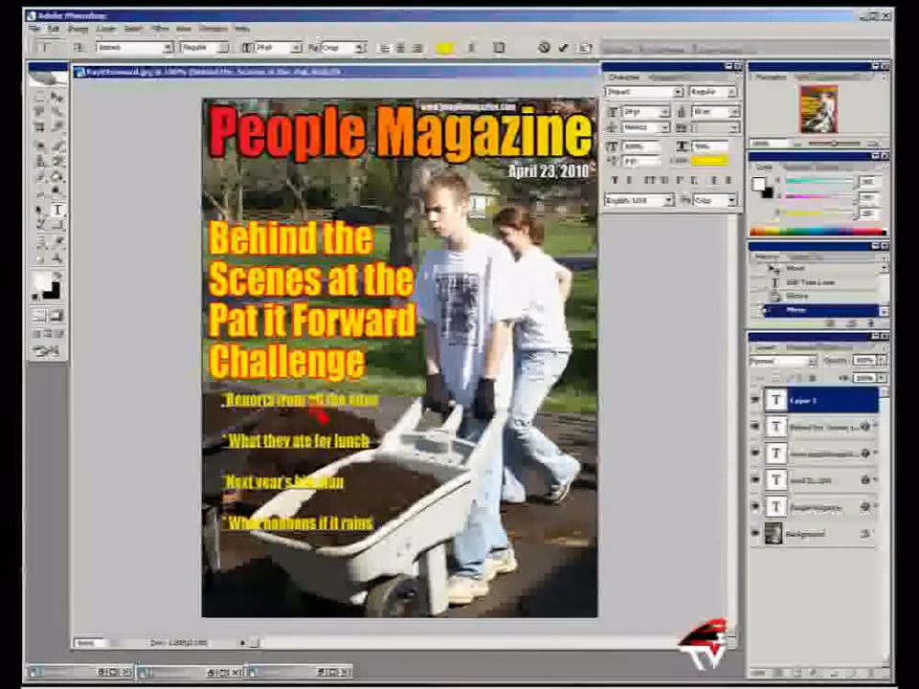
type("?")
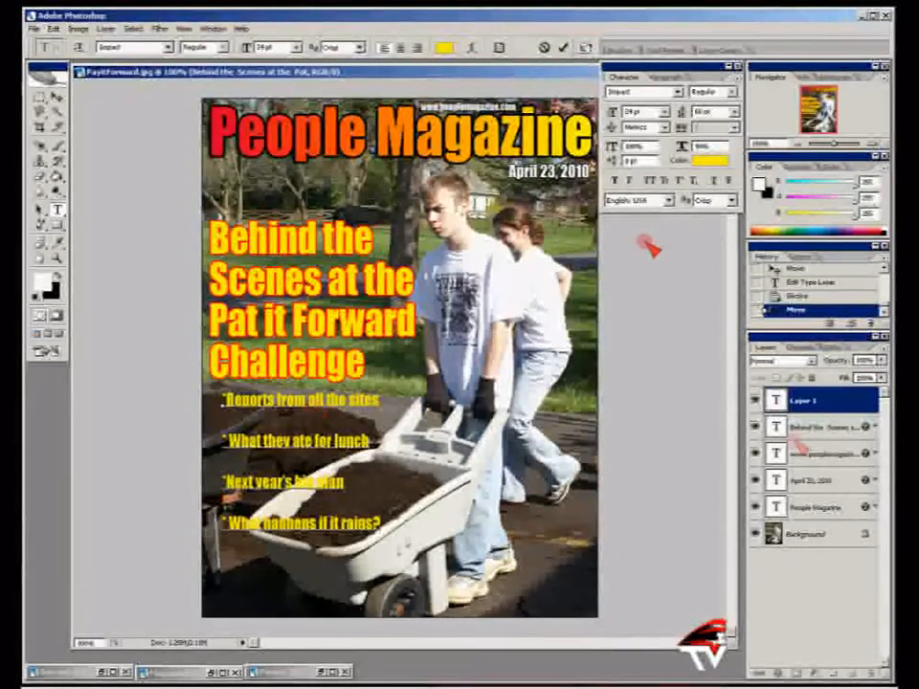
Step: Set the teaser list's leading to 24 pt and shift the block slightly left toward the headline's edge
double_click(777, 400)
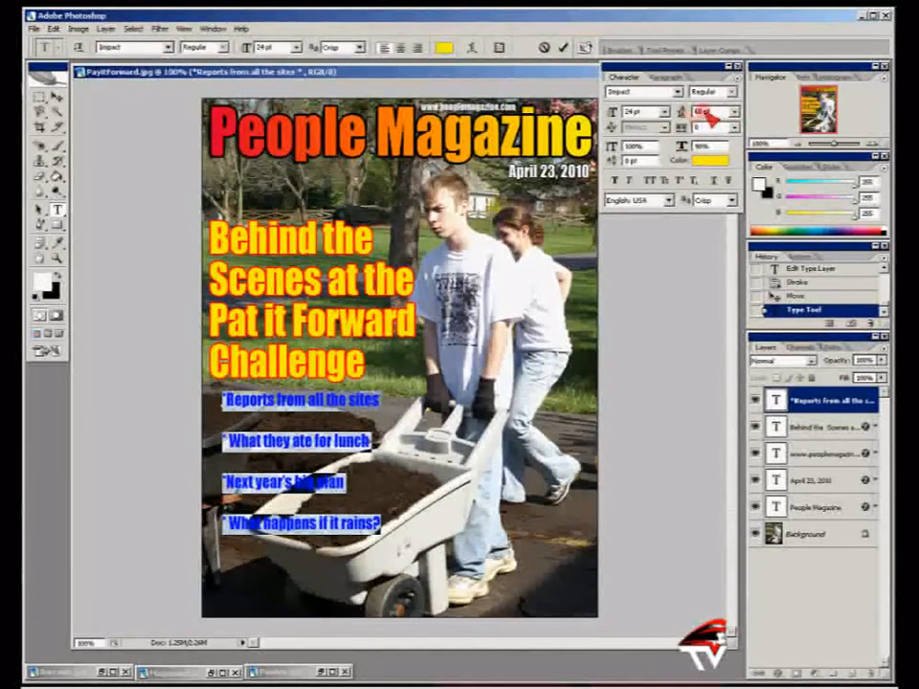
left_click(727, 114)
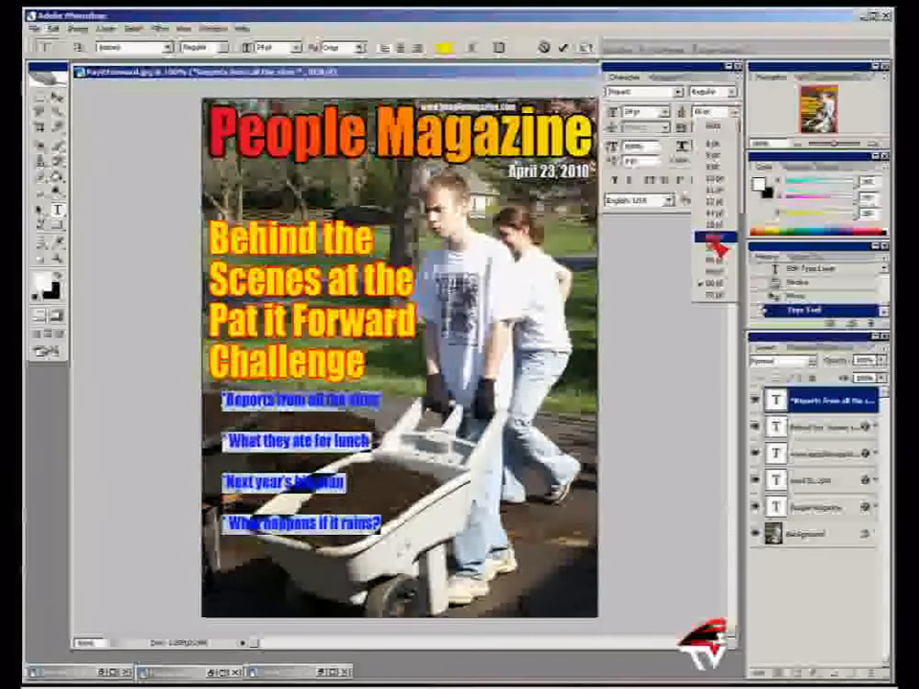
left_click(714, 239)
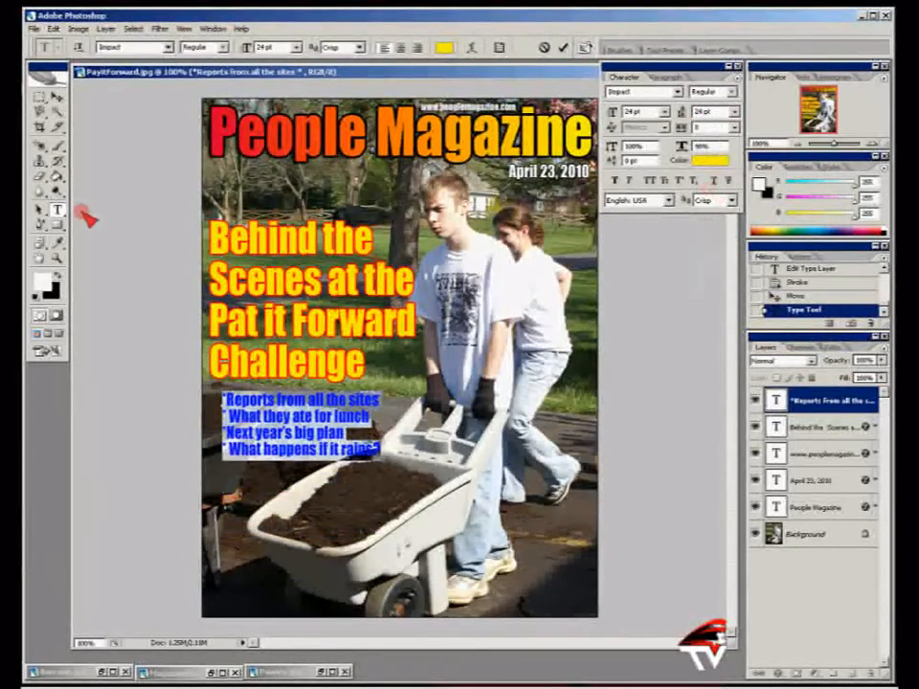
left_click(58, 96)
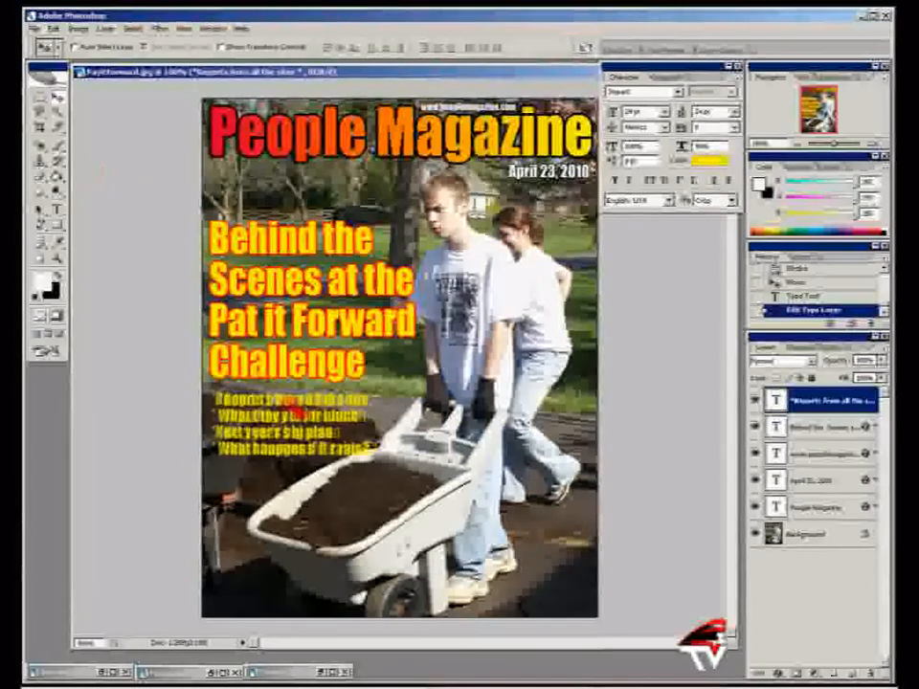
left_click(292, 408)
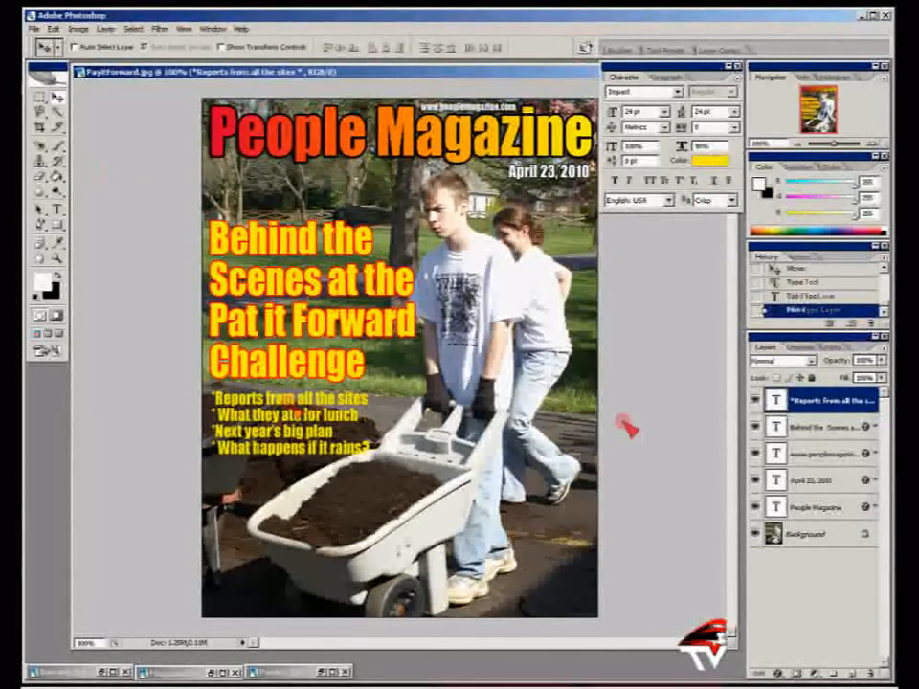
Step: Remove the spaces after the asterisks in the second and fourth teasers and align the list with the headline's left edge
double_click(776, 400)
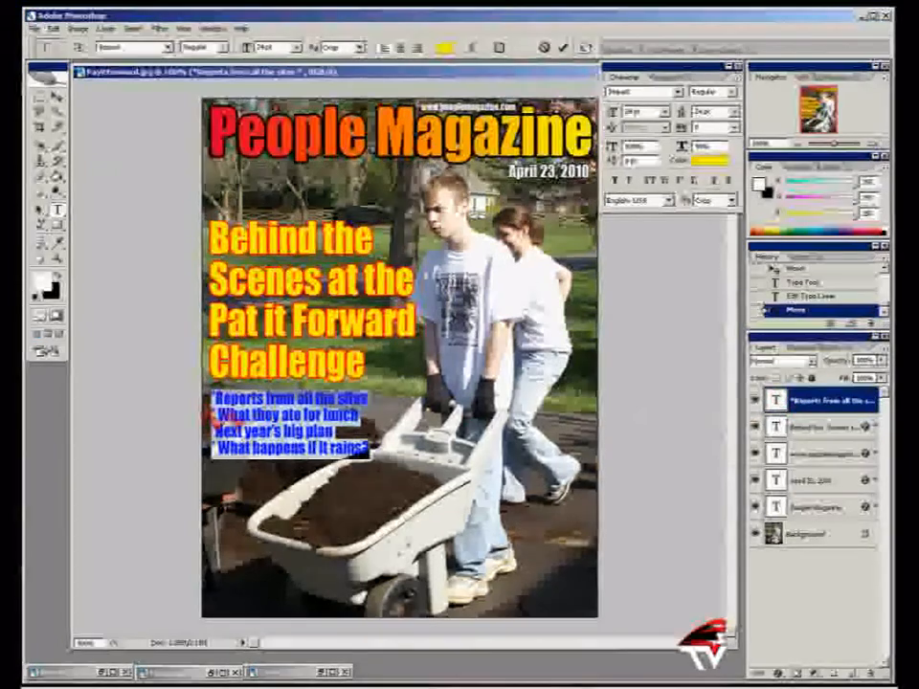
left_click(222, 414)
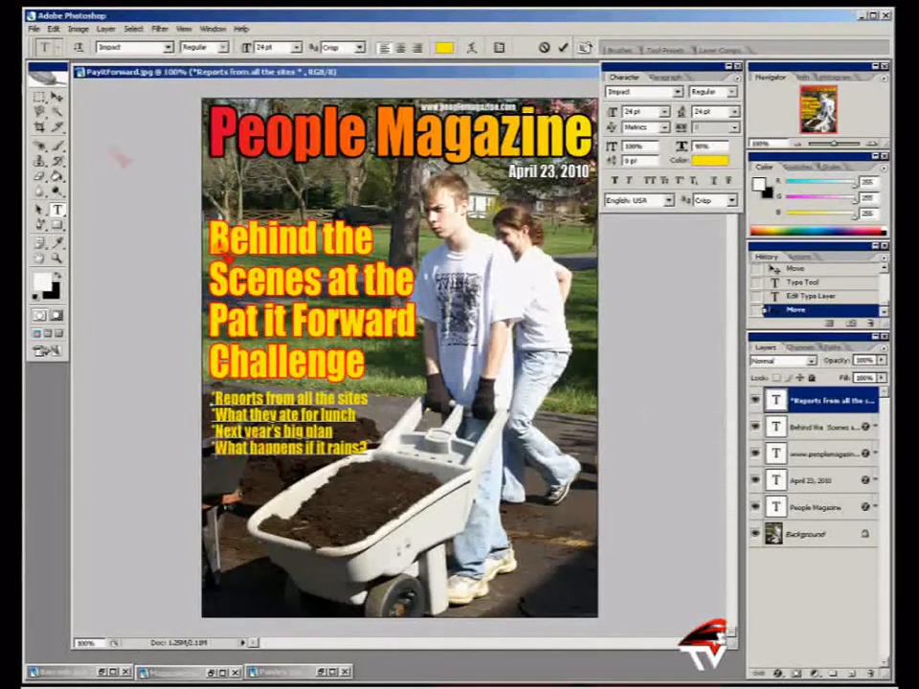
left_click(57, 96)
left_click_drag(279, 402, 278, 402)
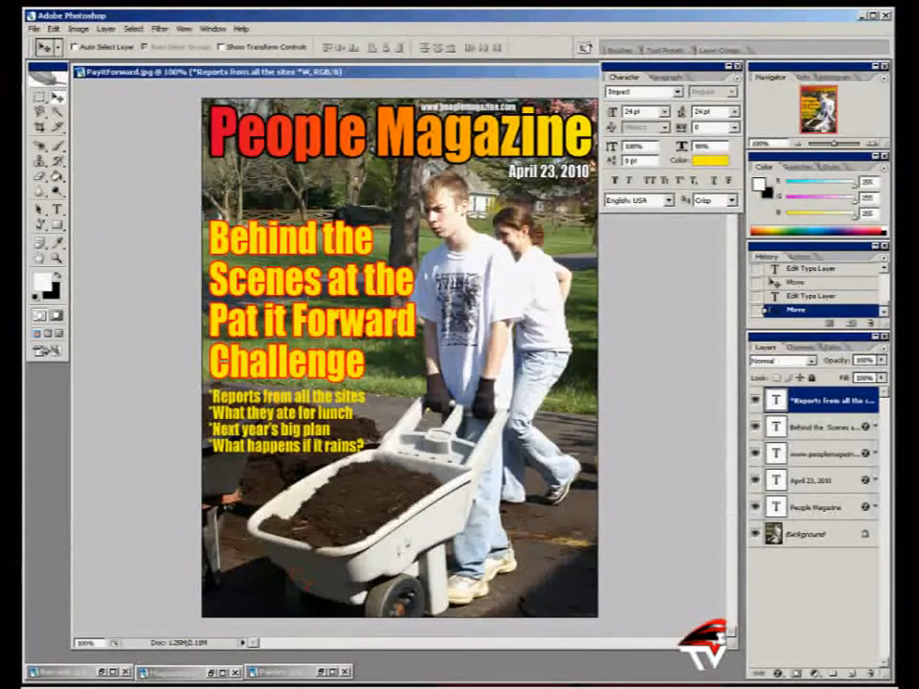
Step: Check MagazineExample.jpg for the elements still missing from the cover below the teaser list
left_click(321, 681)
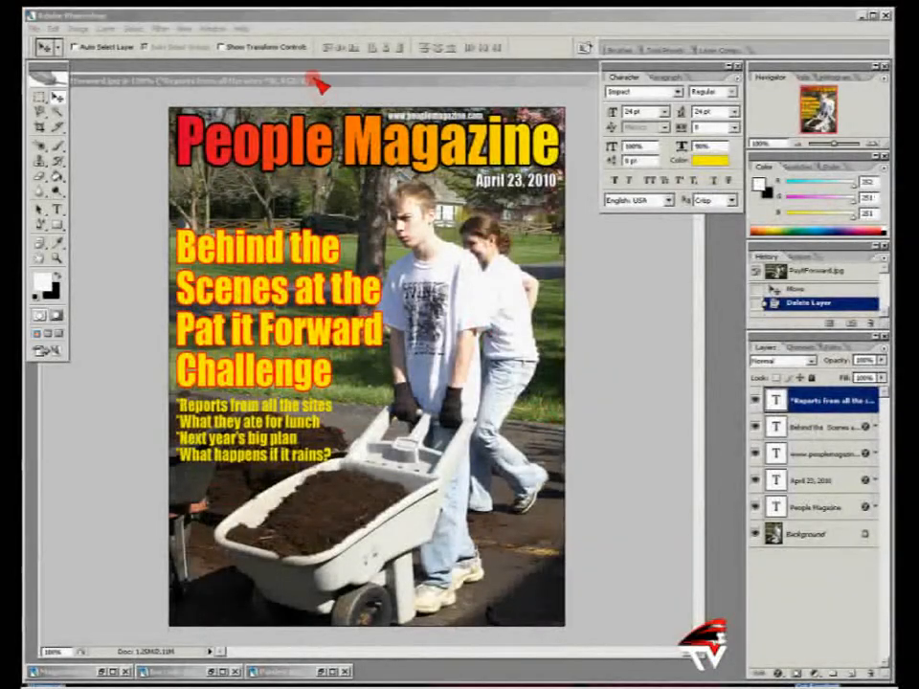
left_click(313, 78)
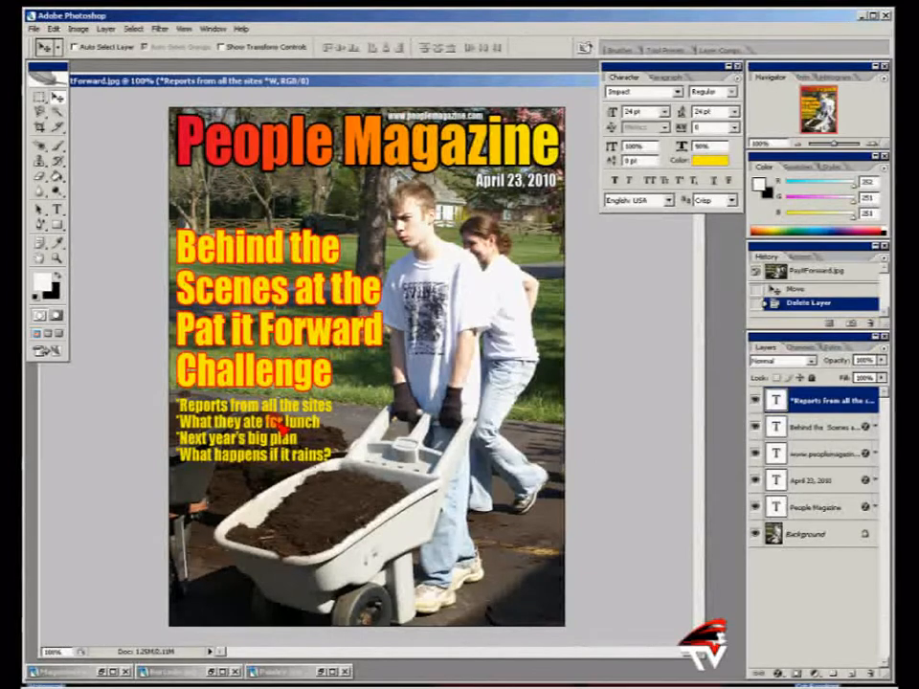
left_click(102, 670)
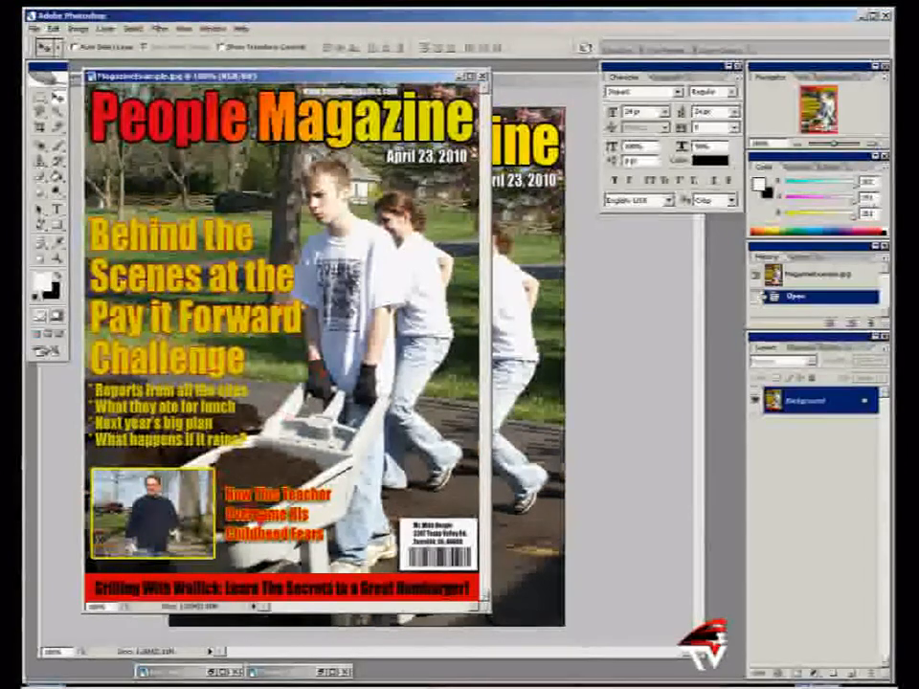
left_click(481, 75)
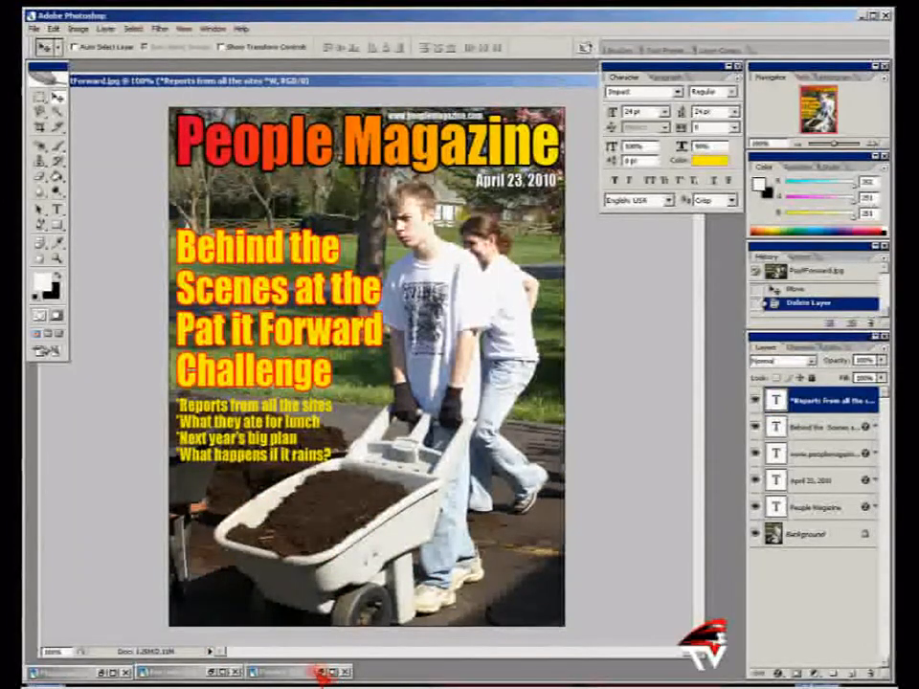
Step: Open the minimized Paisley.jpg and bring its photo into the cover document as a new top layer
left_click(291, 671)
left_click(322, 672)
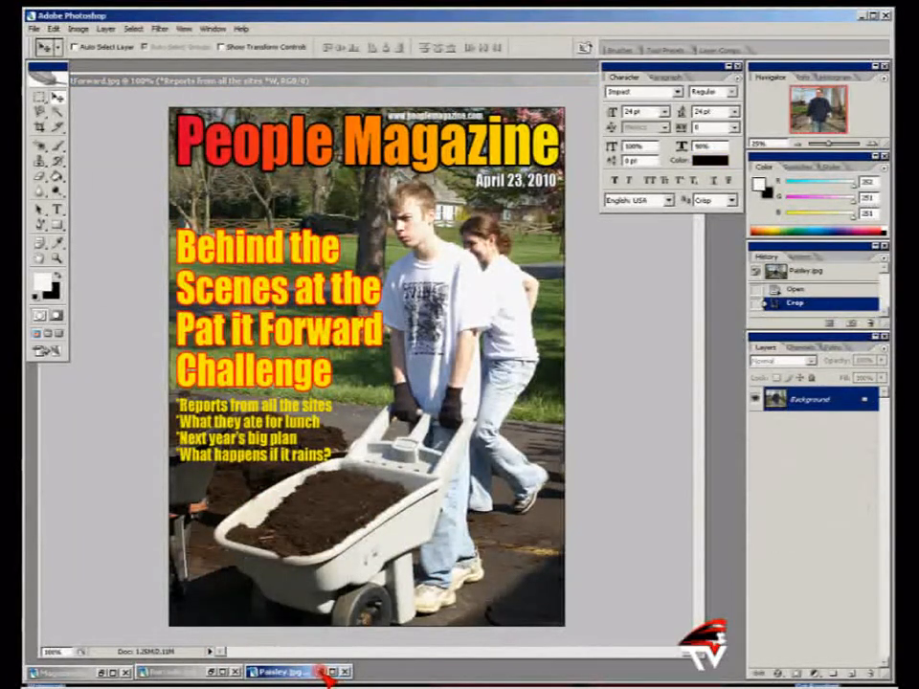
left_click(323, 671)
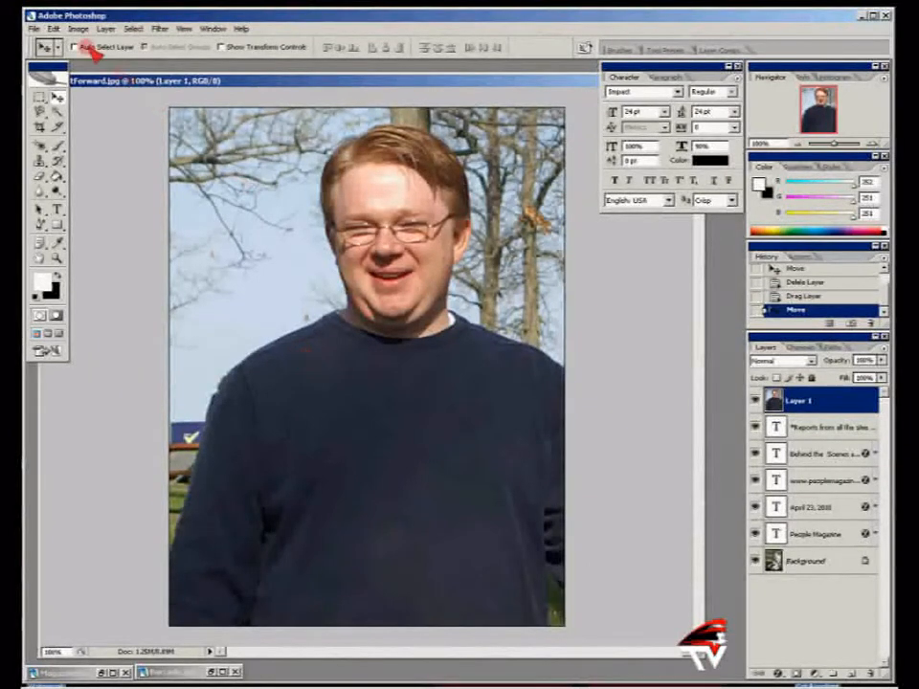
Step: Scale the added photo down with Free Transform to a small inset and place it directly below the teaser list
left_click(54, 29)
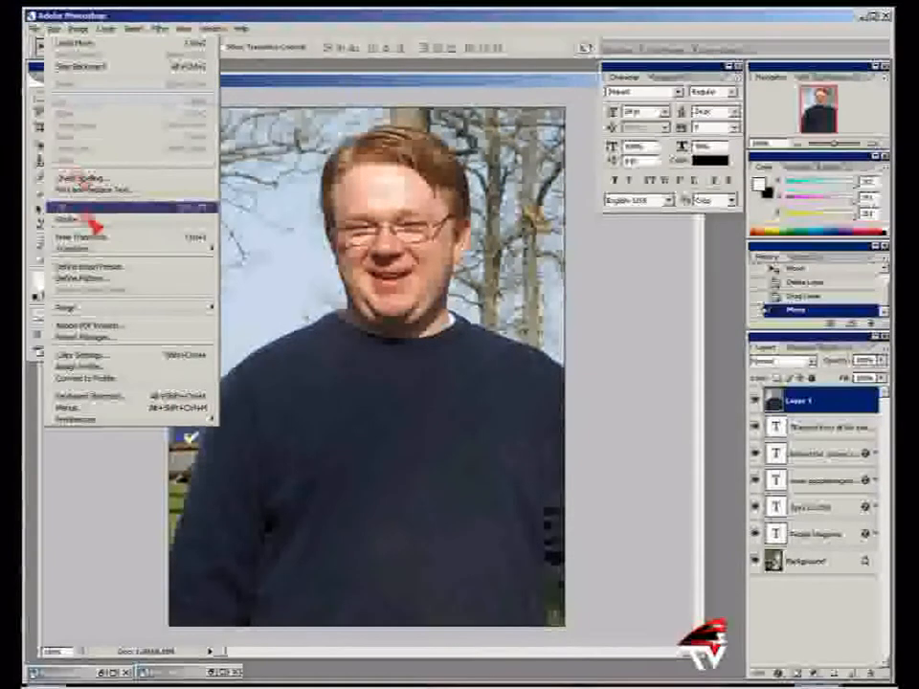
left_click(92, 238)
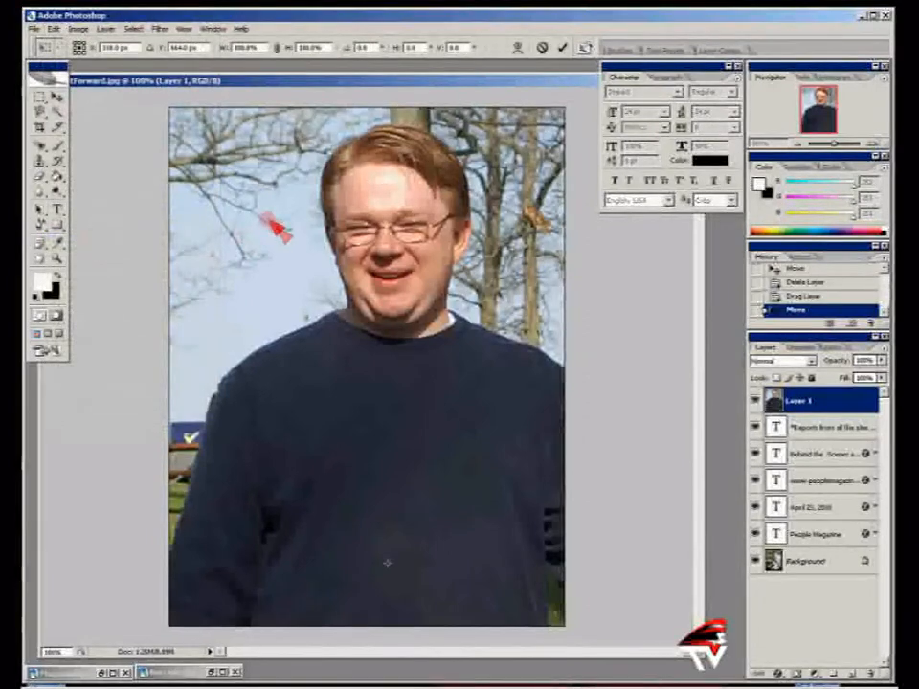
left_click_drag(300, 257, 336, 264)
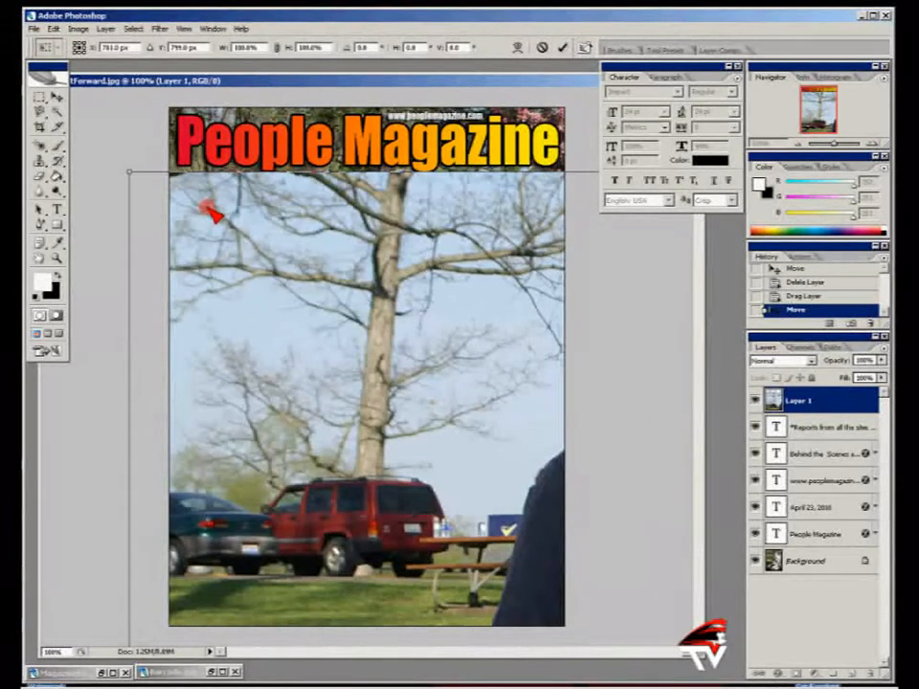
left_click_drag(129, 177, 296, 295)
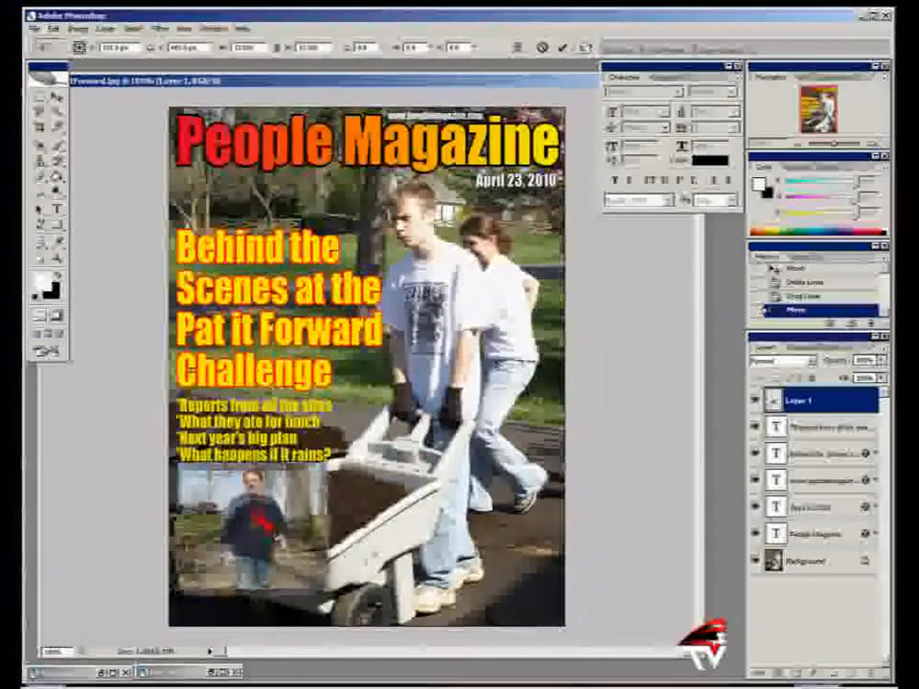
left_click_drag(252, 514, 257, 520)
mouse_move(178, 469)
left_mouse_down()
mouse_move(226, 507)
mouse_move(191, 485)
left_mouse_up()
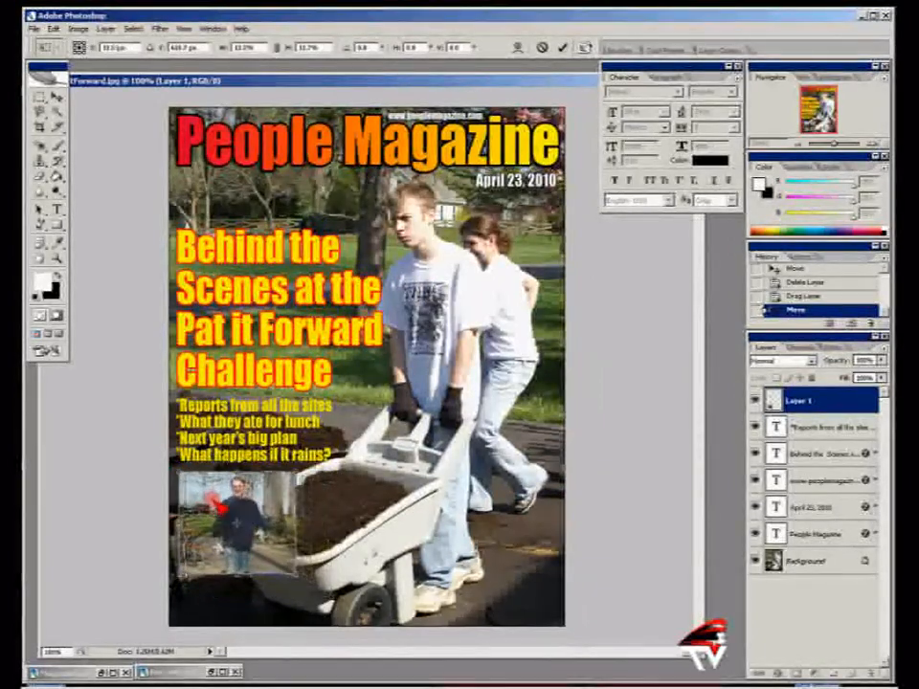
key("Return")
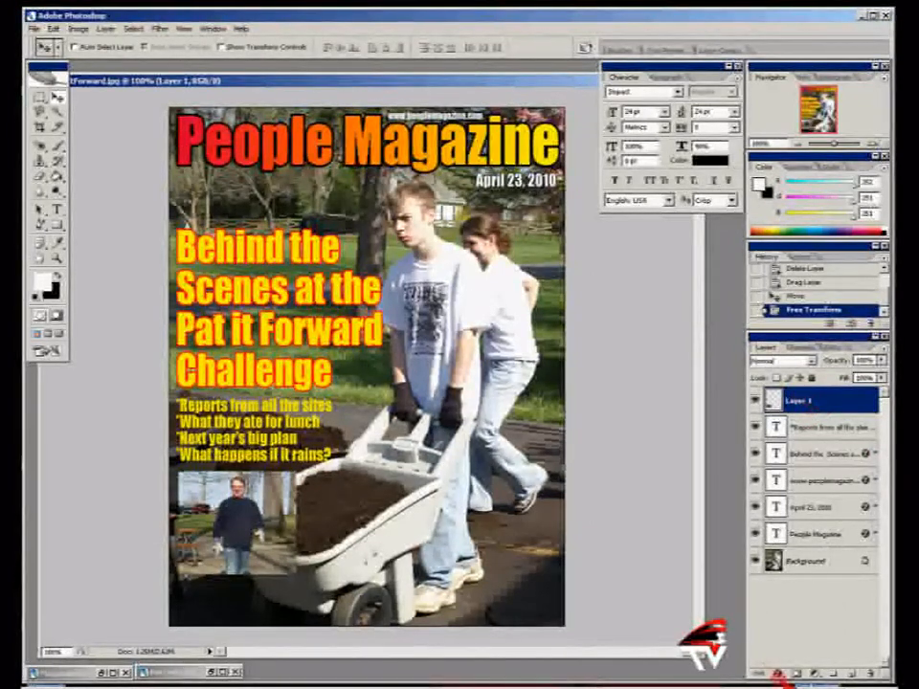
Step: Add a thin red outside Stroke layer style around the inset photo below the teaser list
left_click(783, 674)
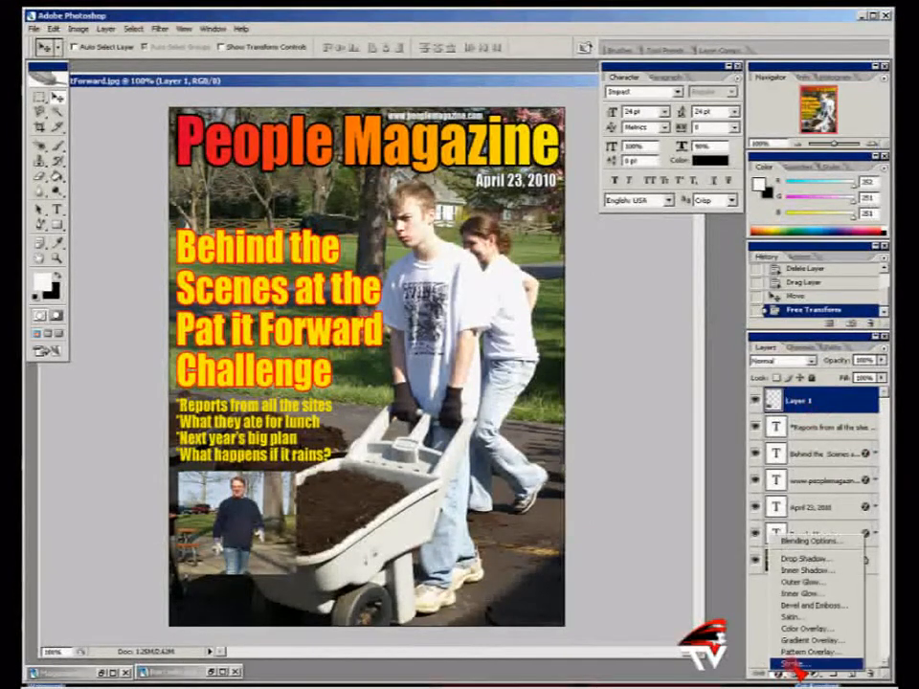
left_click(794, 665)
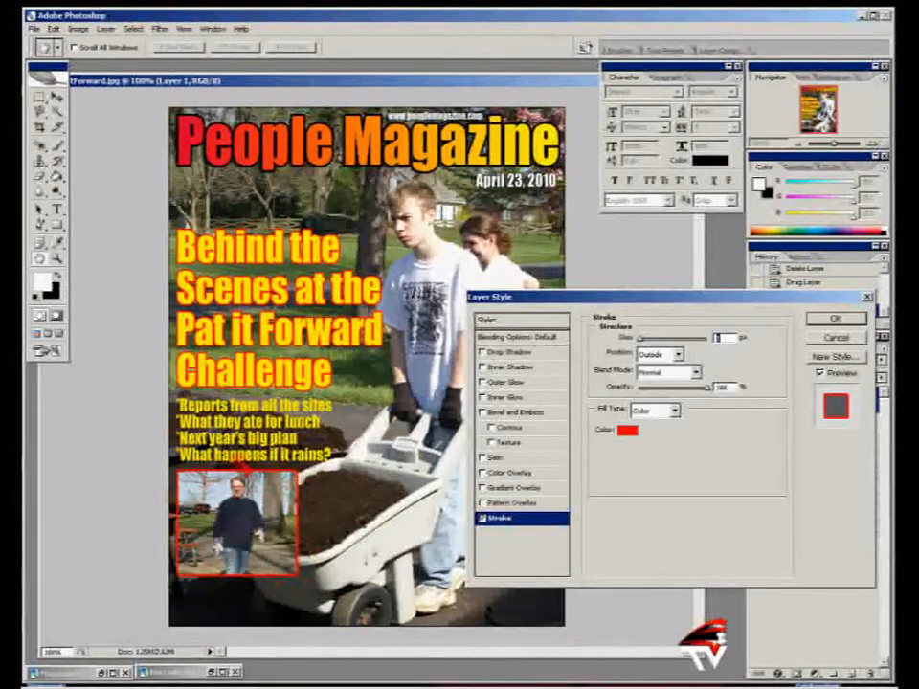
mouse_move(641, 340)
left_mouse_down()
mouse_move(656, 341)
mouse_move(645, 344)
left_mouse_up()
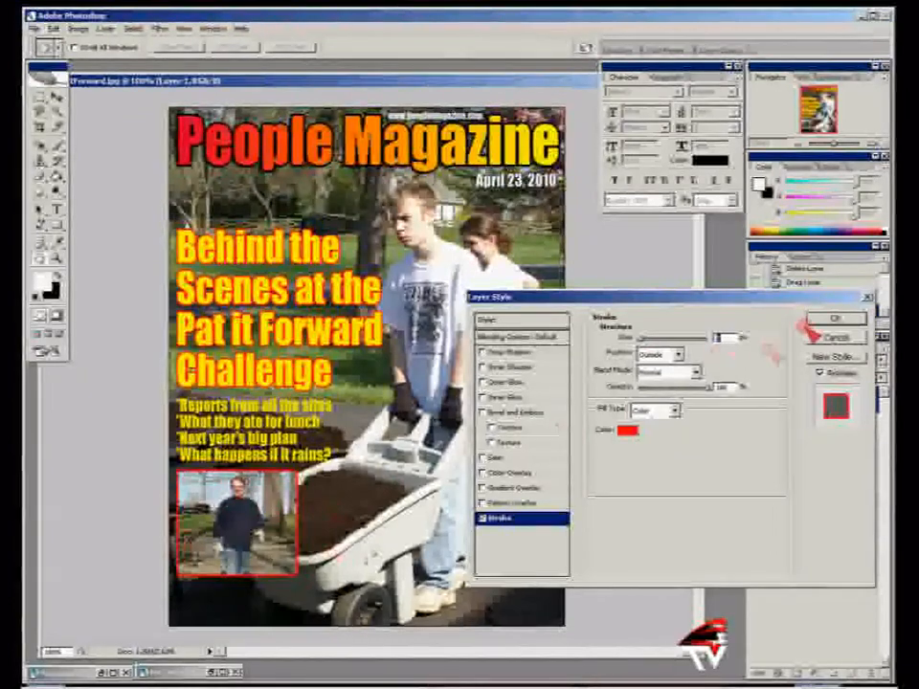
left_click(482, 353)
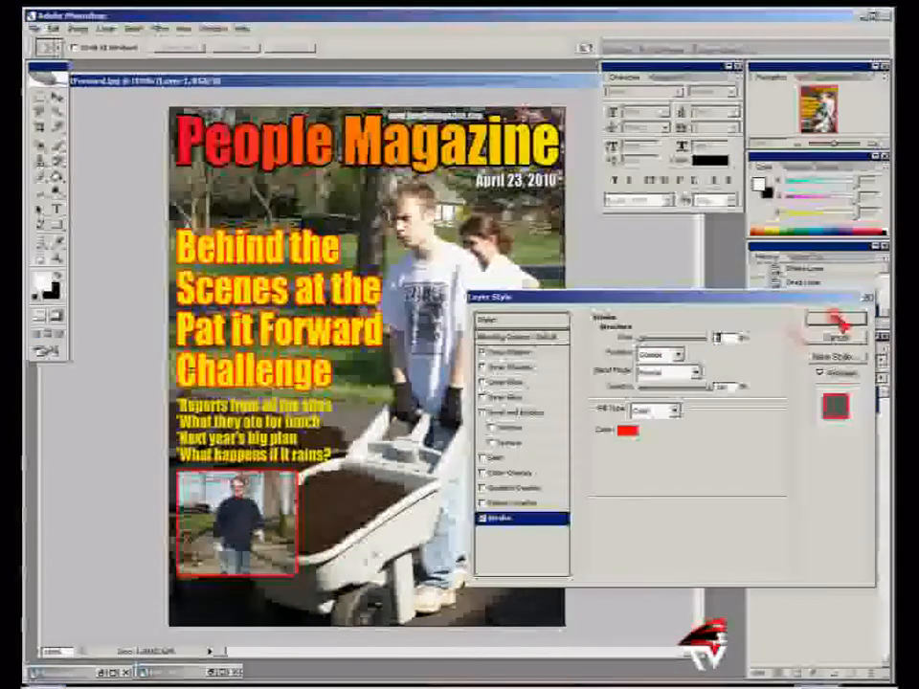
left_click(835, 318)
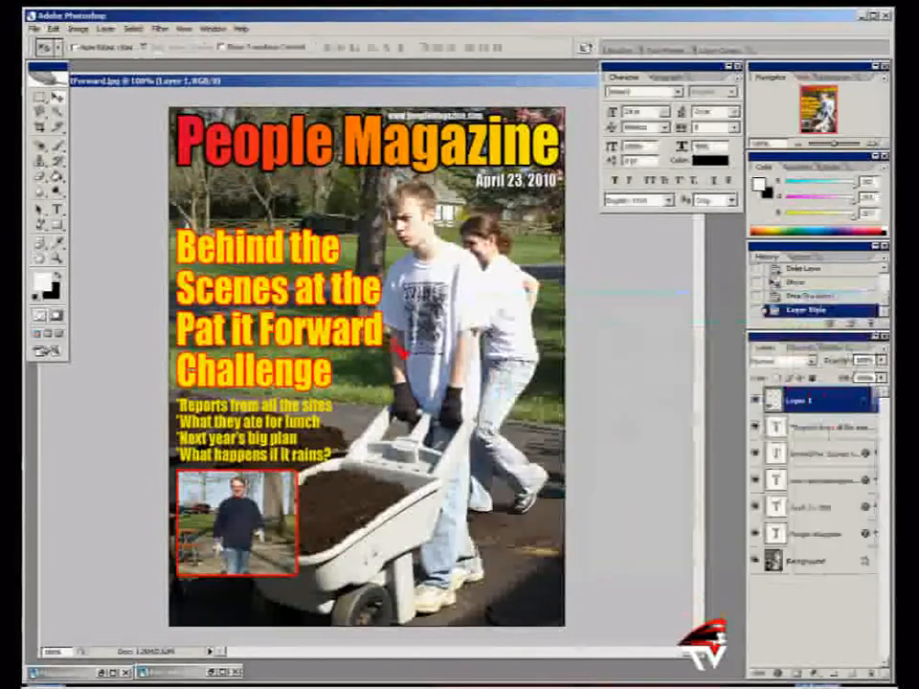
Step: Add the three-line caption "How This Teacher Overcame His Childhood Fears" in 24 pt Impact and place it beside the inset photo
left_click(58, 211)
left_click(330, 495)
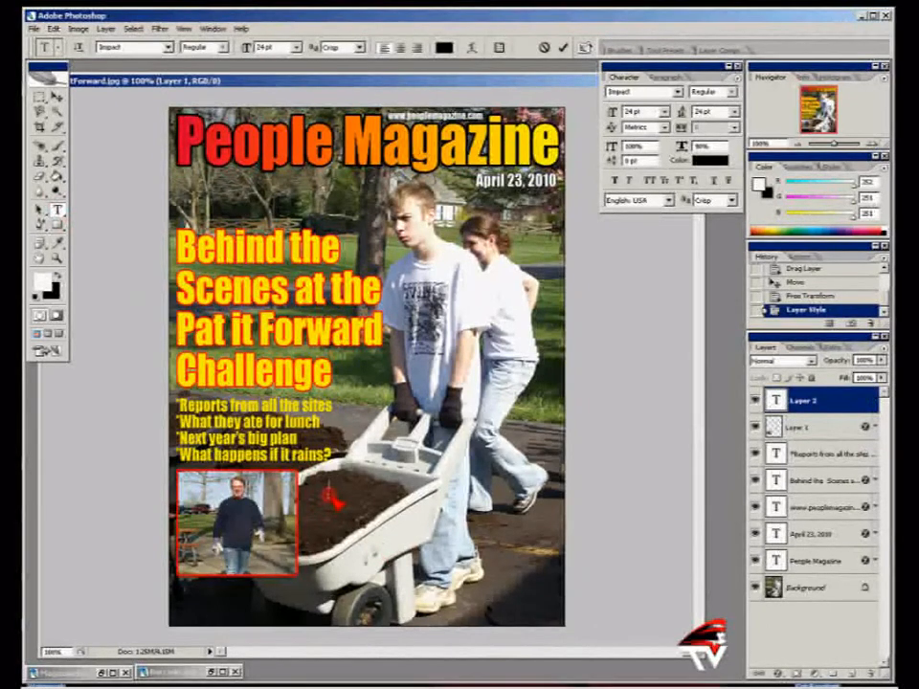
type("Me")
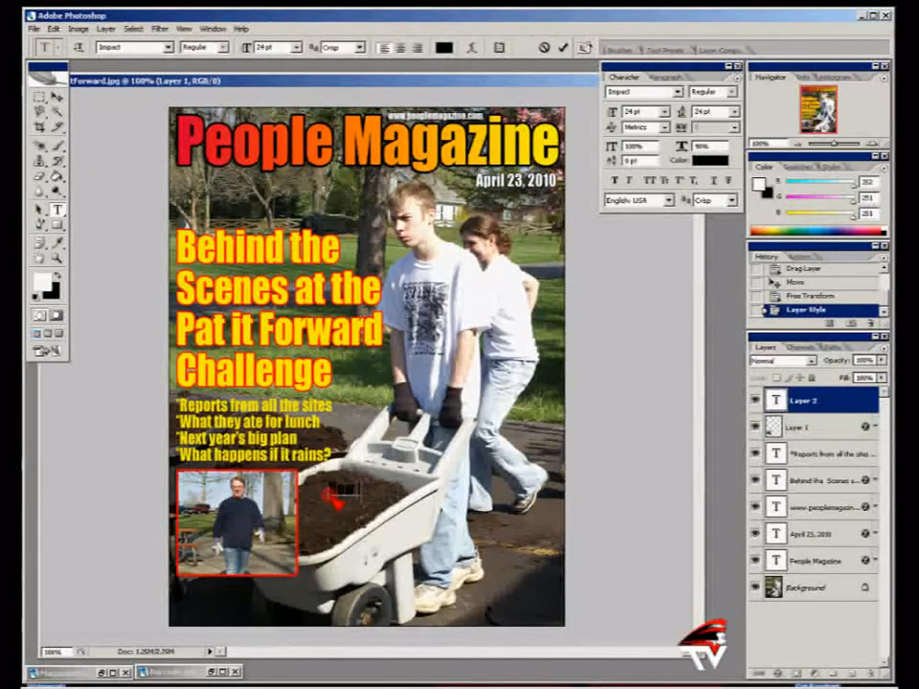
type("w this Teacher")
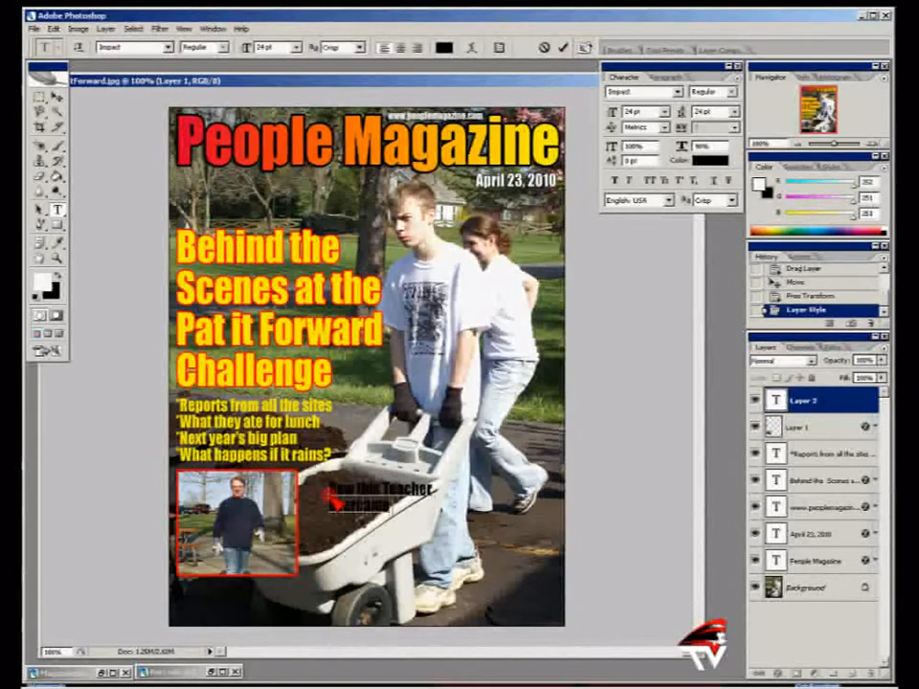
key("Return")
type("Childhood Fears")
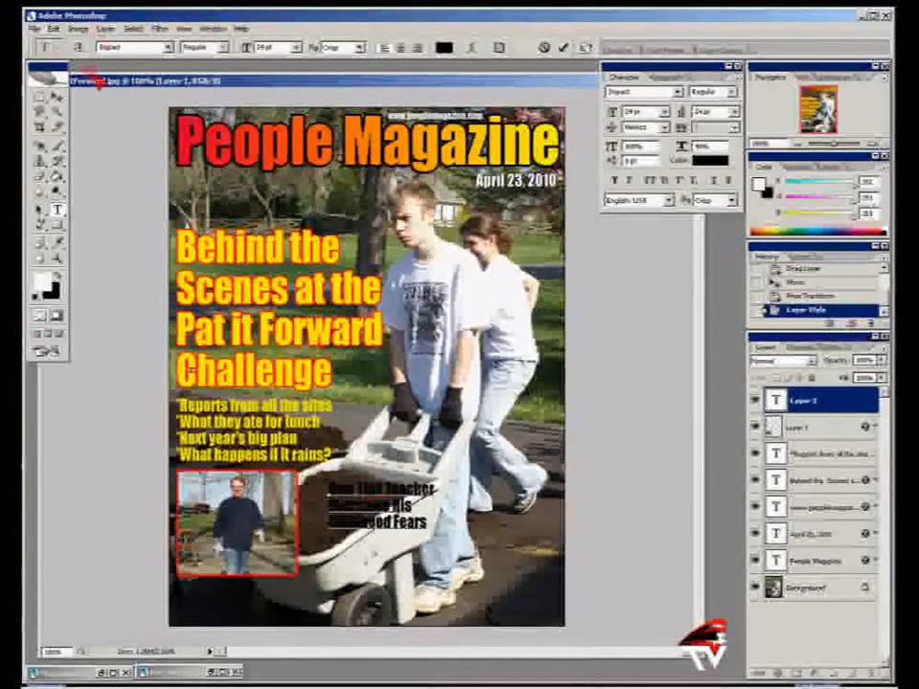
left_click(57, 97)
left_click_drag(409, 498, 398, 507)
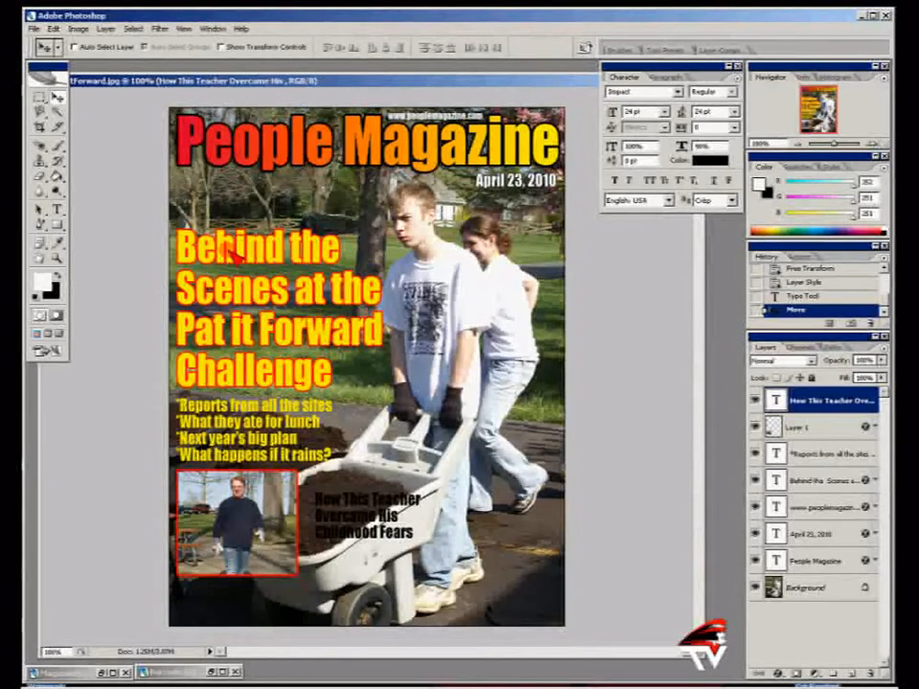
Step: Sample the yellow fill of the headline as the foreground color and copy its hex code
left_click(57, 244)
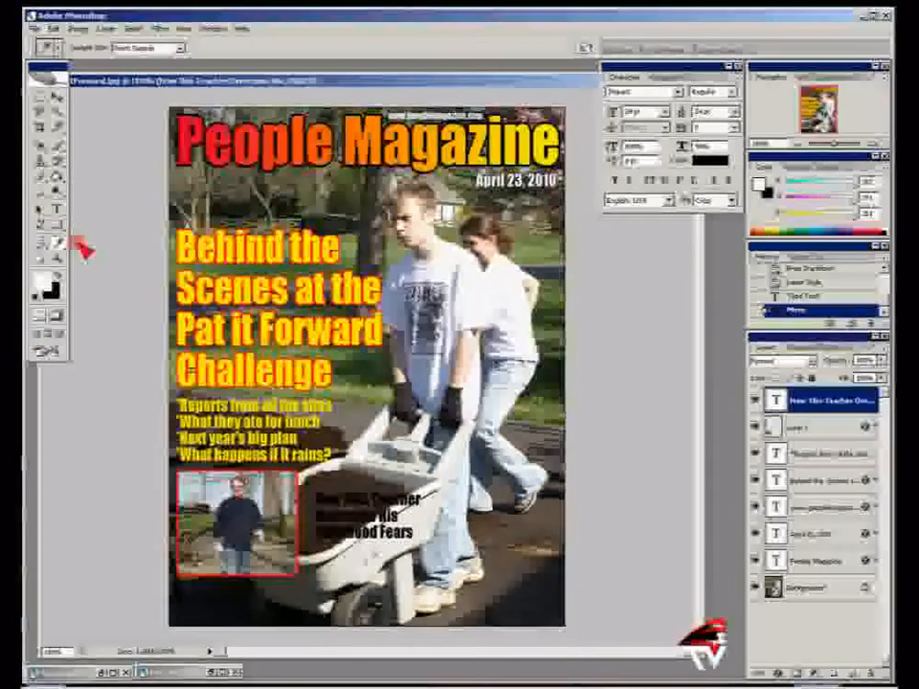
left_click(183, 241)
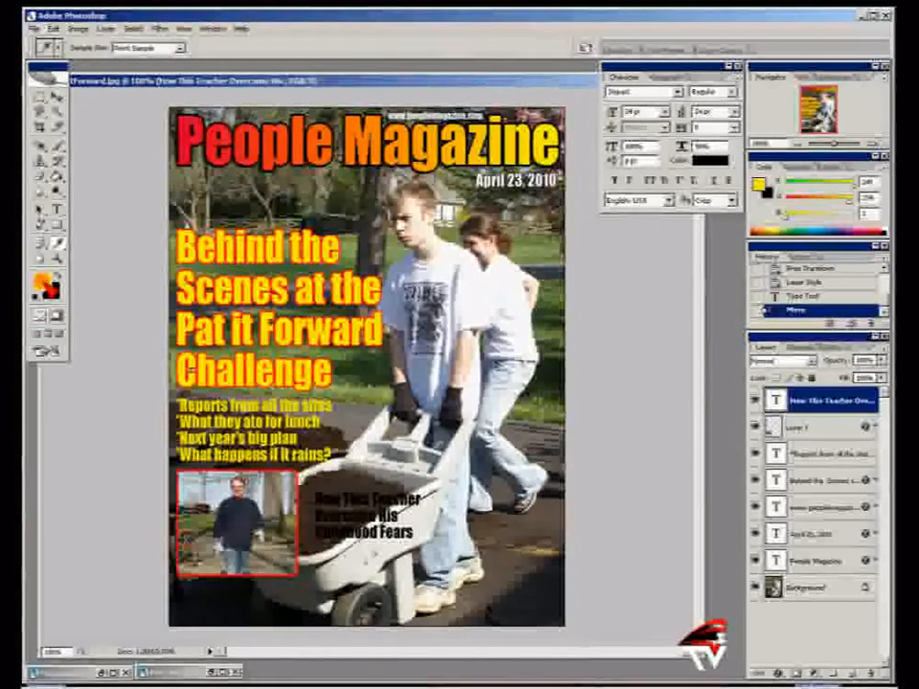
left_click(43, 280)
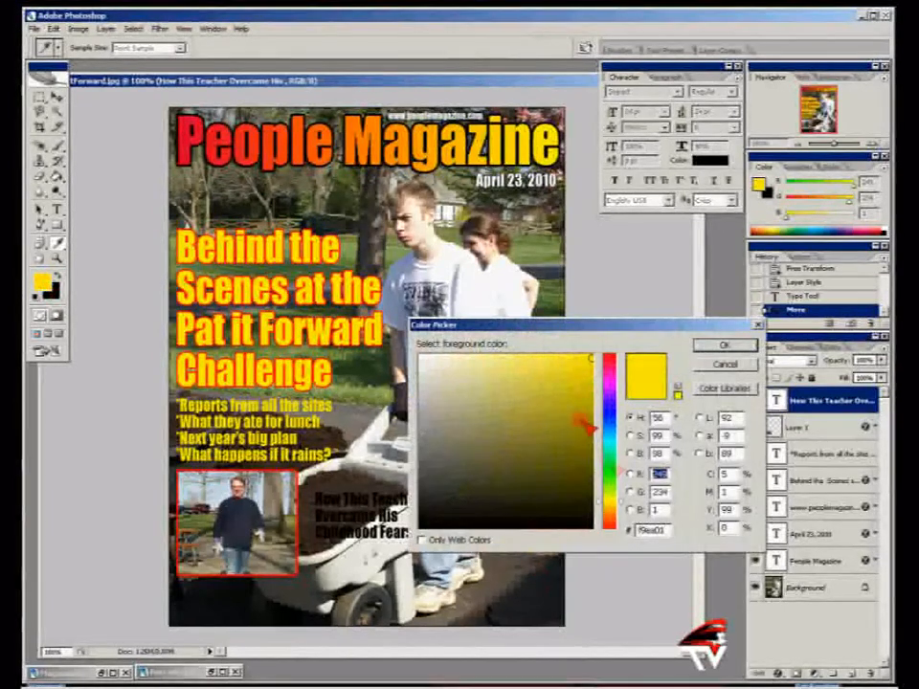
right_click(660, 531)
left_click(668, 571)
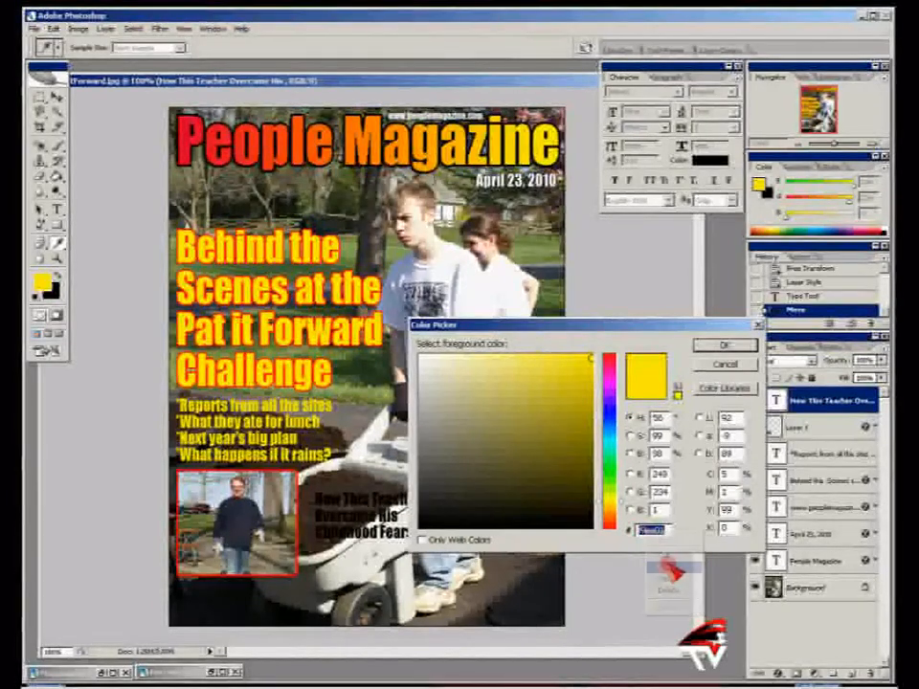
left_click(723, 346)
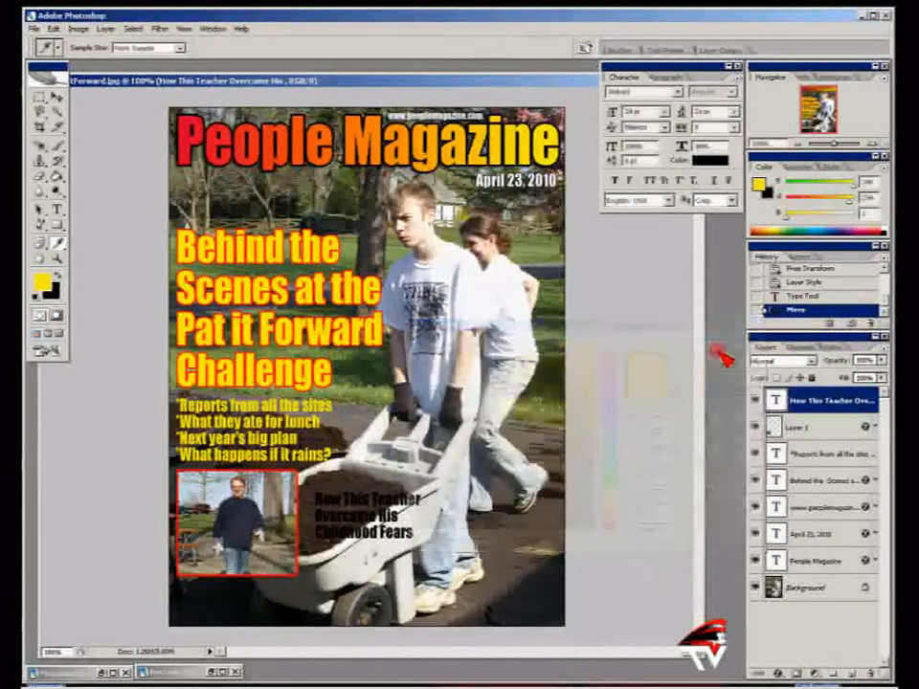
Step: Recolor the whole inset photo caption with the copied headline yellow, hex f9ea01
double_click(775, 400)
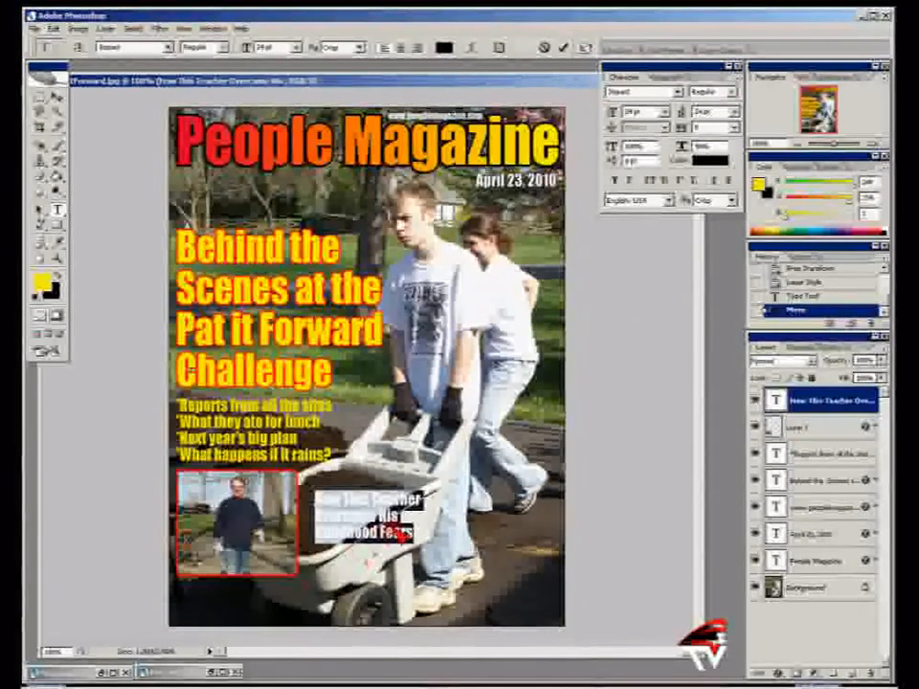
left_click(443, 47)
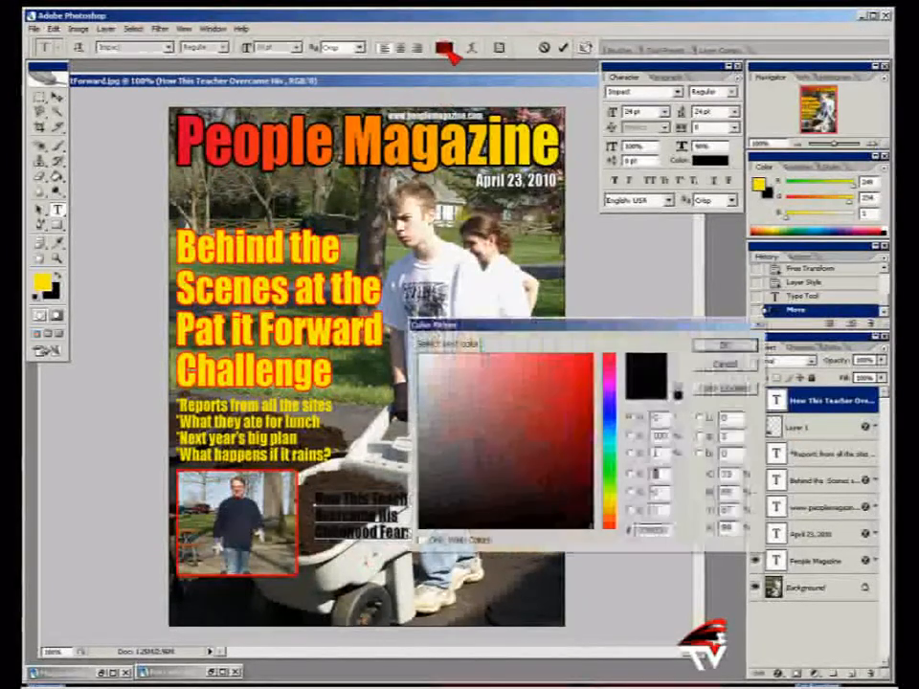
left_click_drag(665, 530, 638, 530)
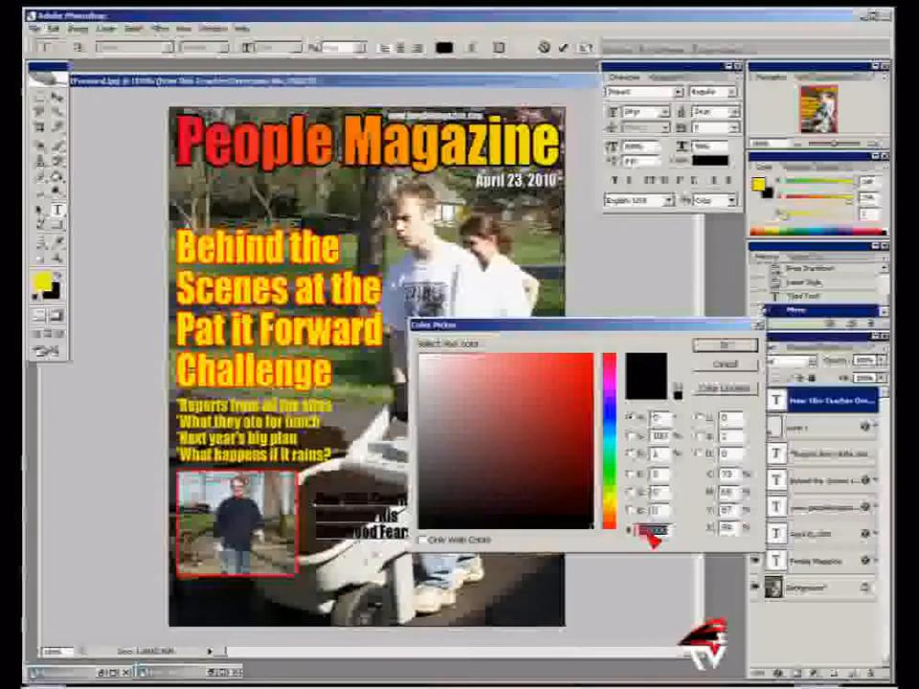
right_click(644, 534)
left_click(670, 578)
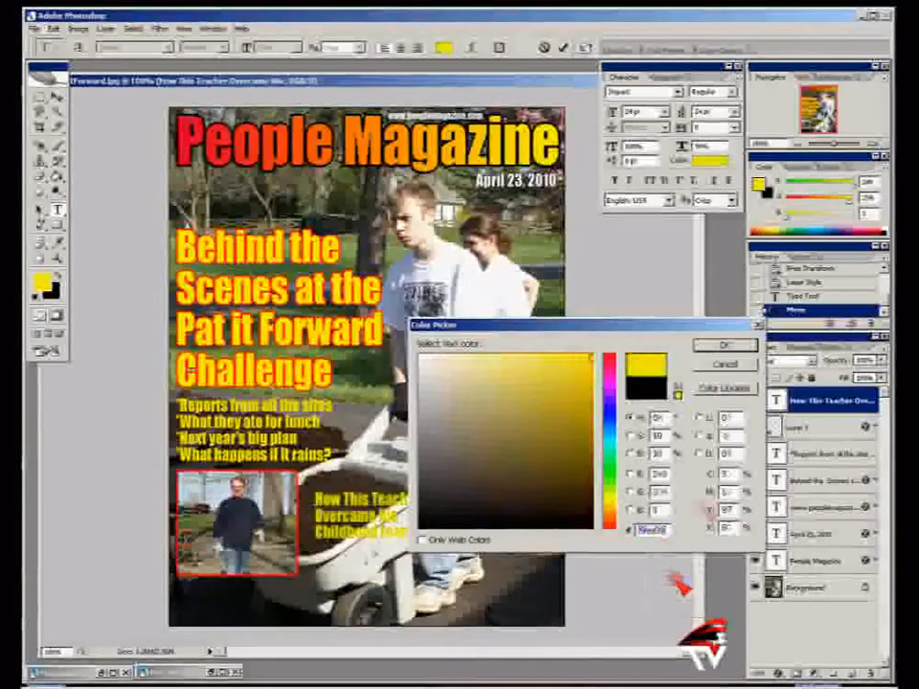
left_click(727, 345)
left_click(429, 517)
Step: Add a thin red outside Stroke layer style to the caption beside the inset photo
double_click(775, 401)
left_click(782, 675)
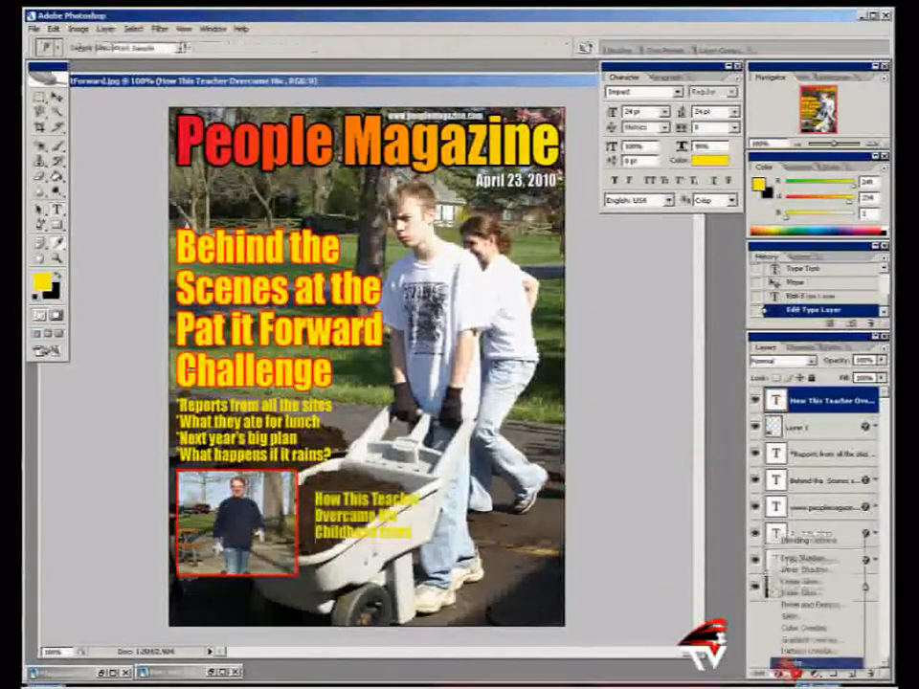
left_click(809, 666)
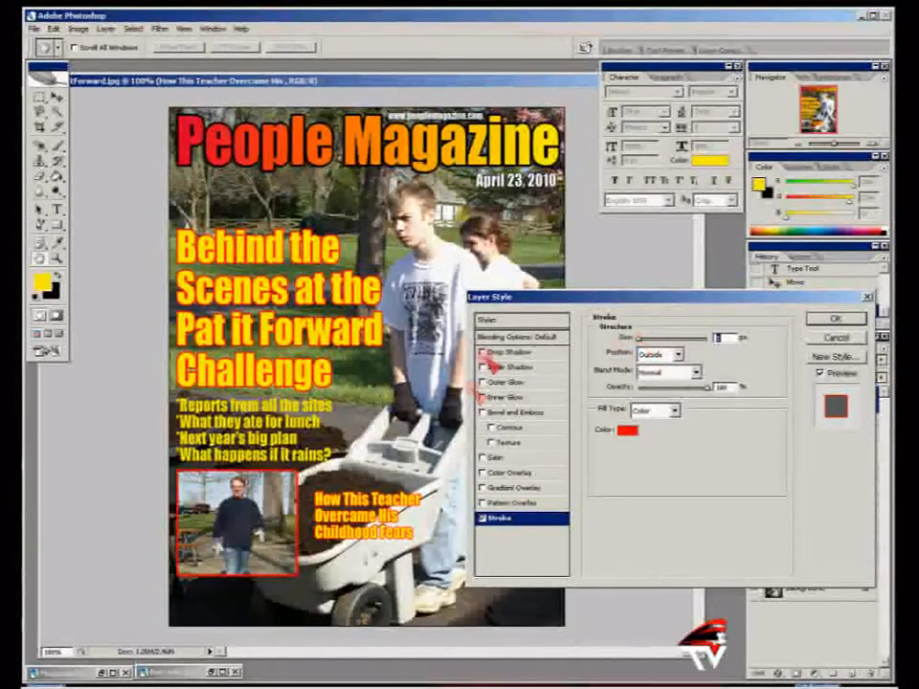
left_click(821, 319)
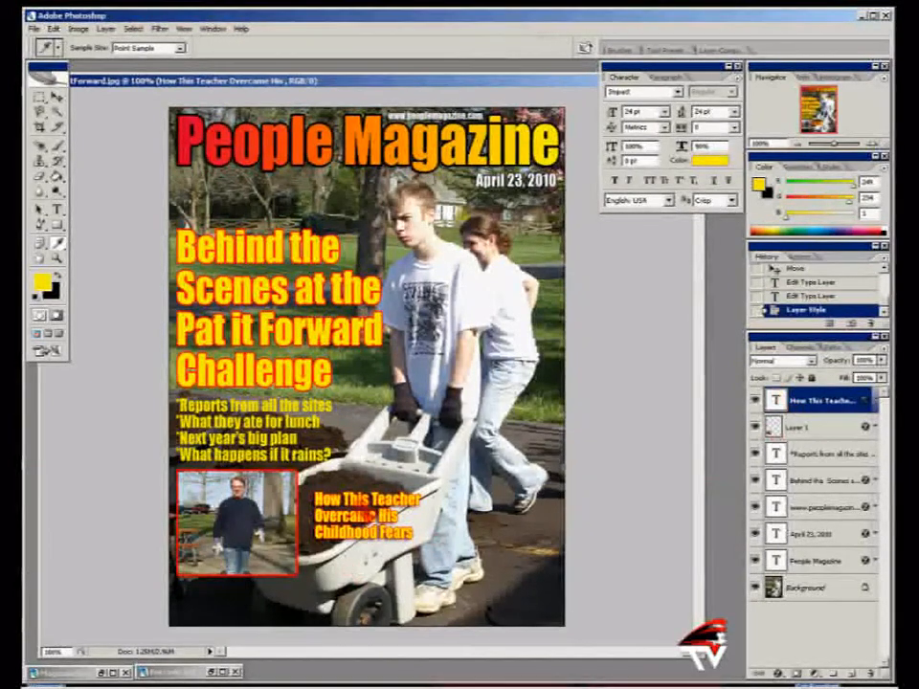
Step: Set the caption's leading to 26 pt and move the caption slightly closer to the inset photo
double_click(782, 407)
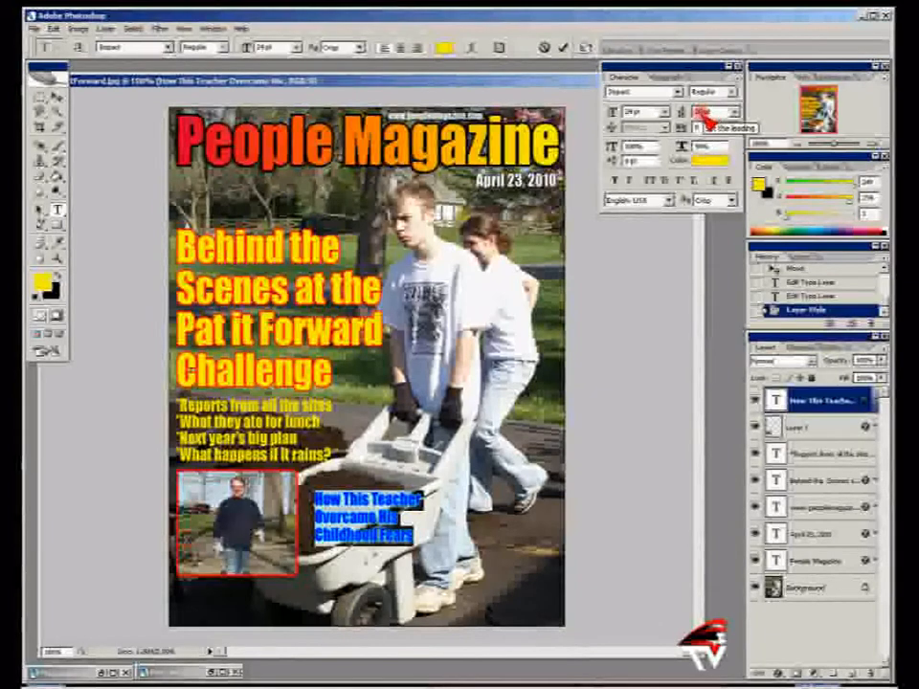
left_click(59, 97)
left_click_drag(381, 517, 370, 506)
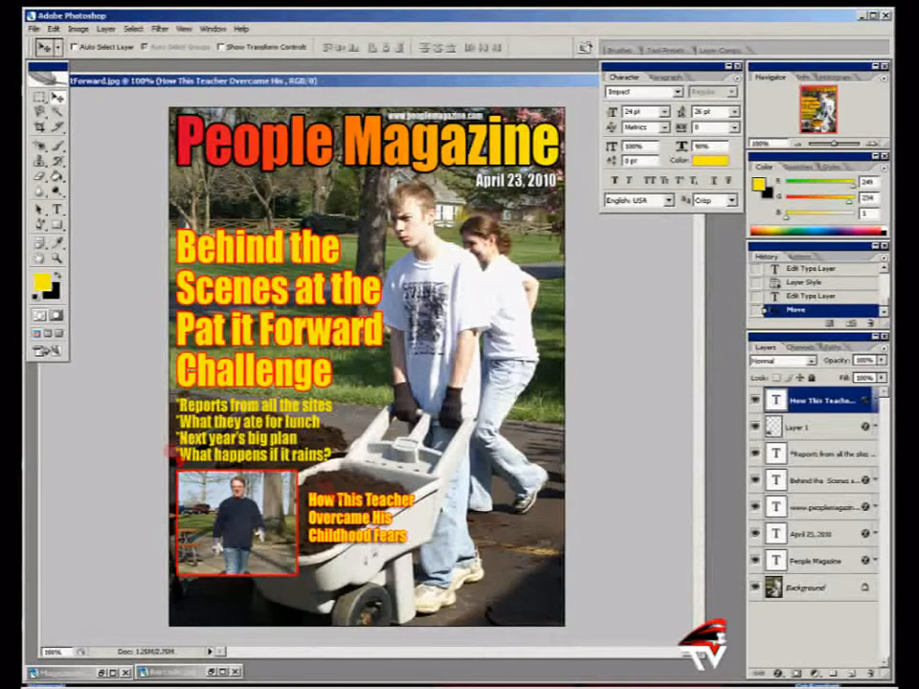
Step: Check MagazineExample.jpg for its bottom banner and draw a matching bright red rectangle across the full width of the cover's bottom edge
left_click(101, 672)
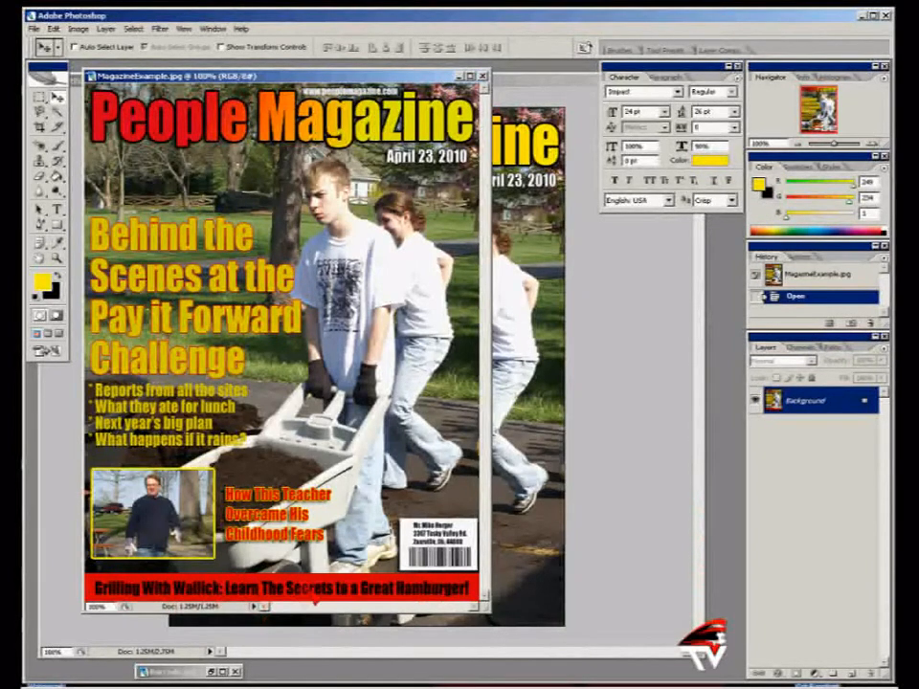
left_click(481, 75)
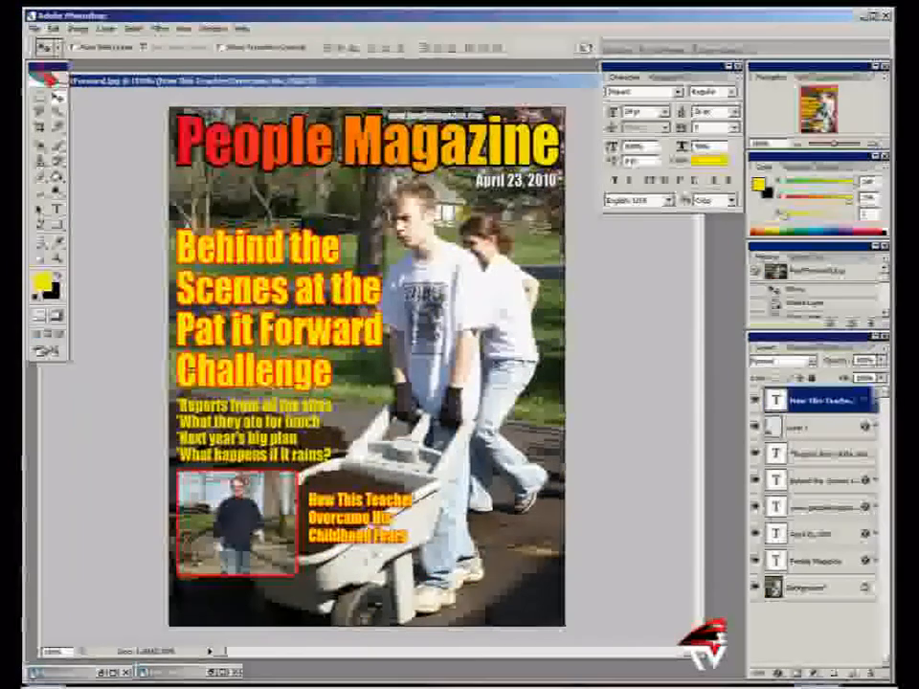
left_click(43, 284)
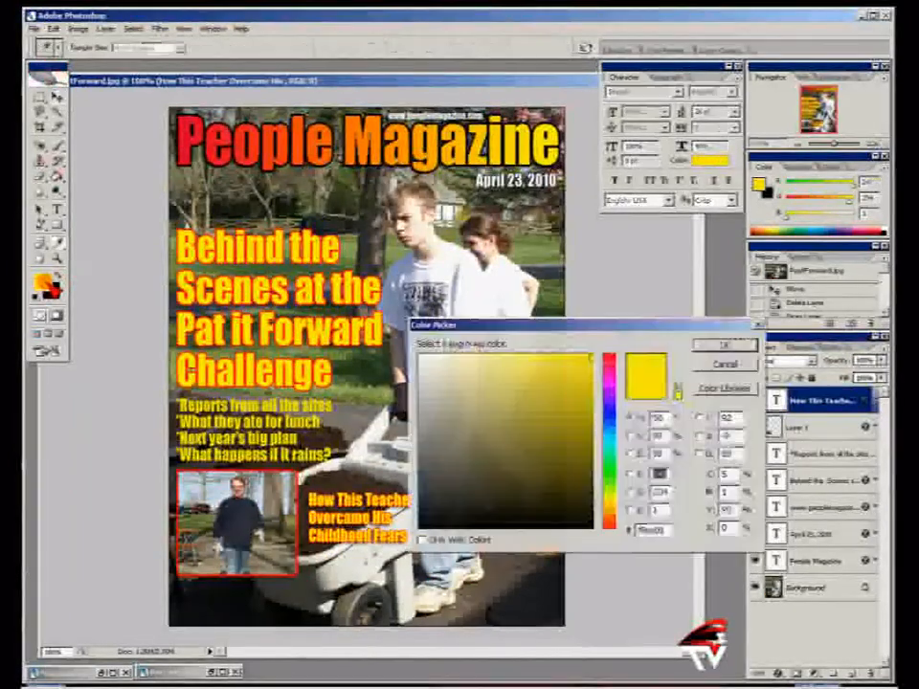
left_click(617, 360)
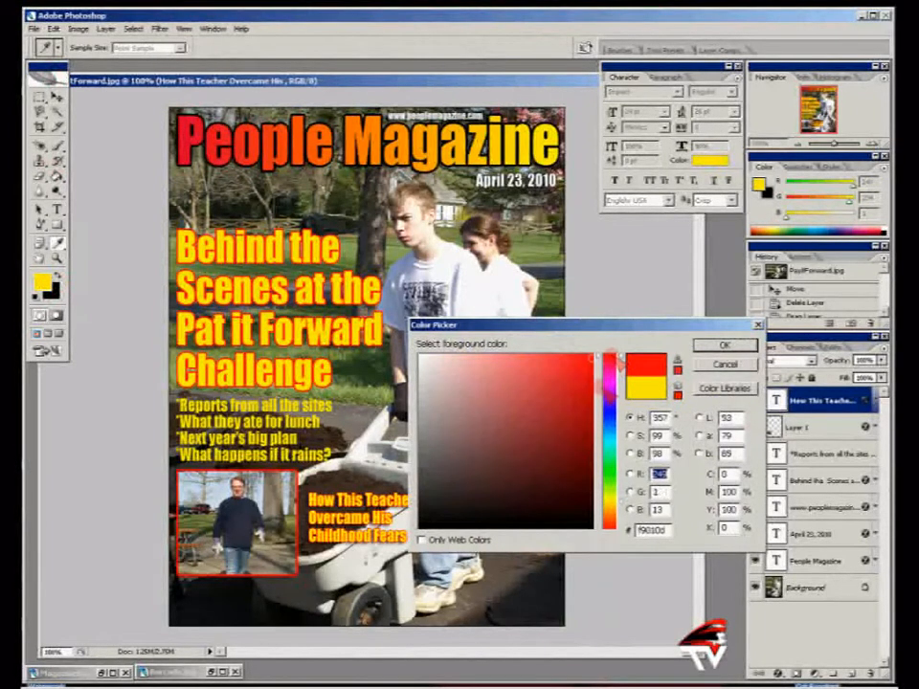
left_click(719, 347)
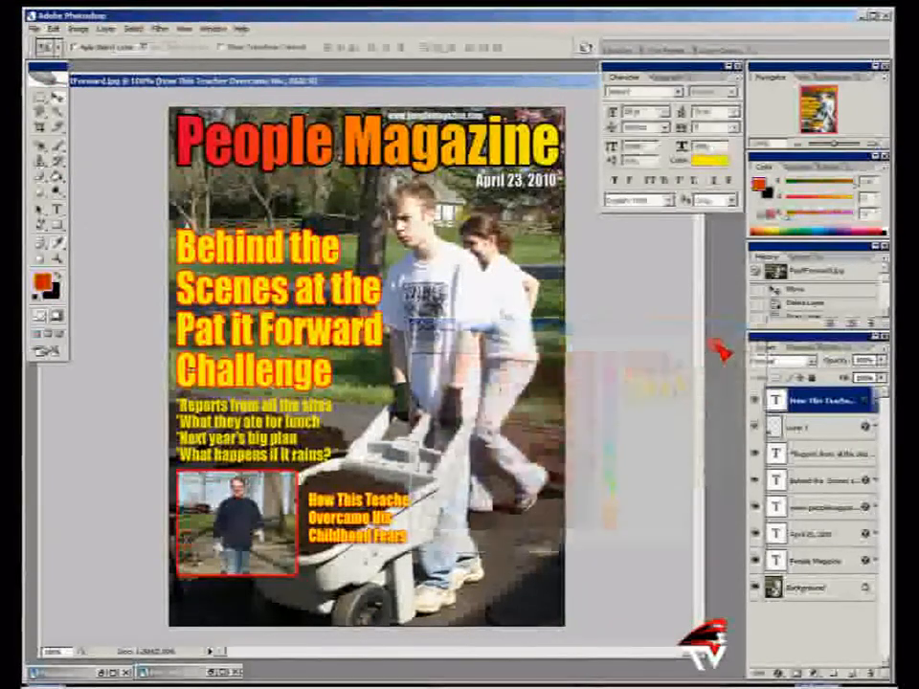
left_click(58, 226)
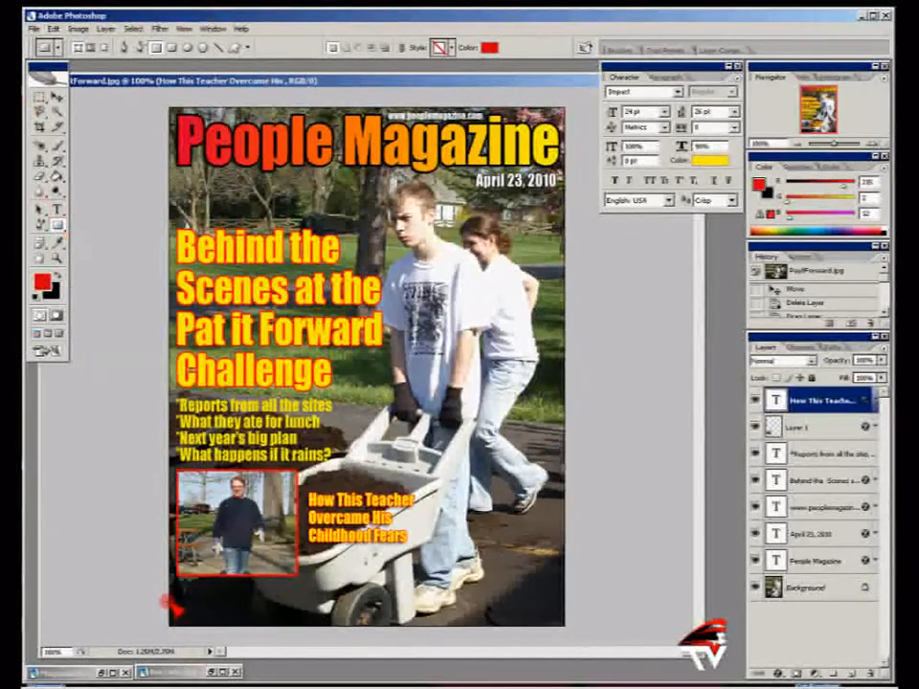
left_click_drag(178, 599, 564, 628)
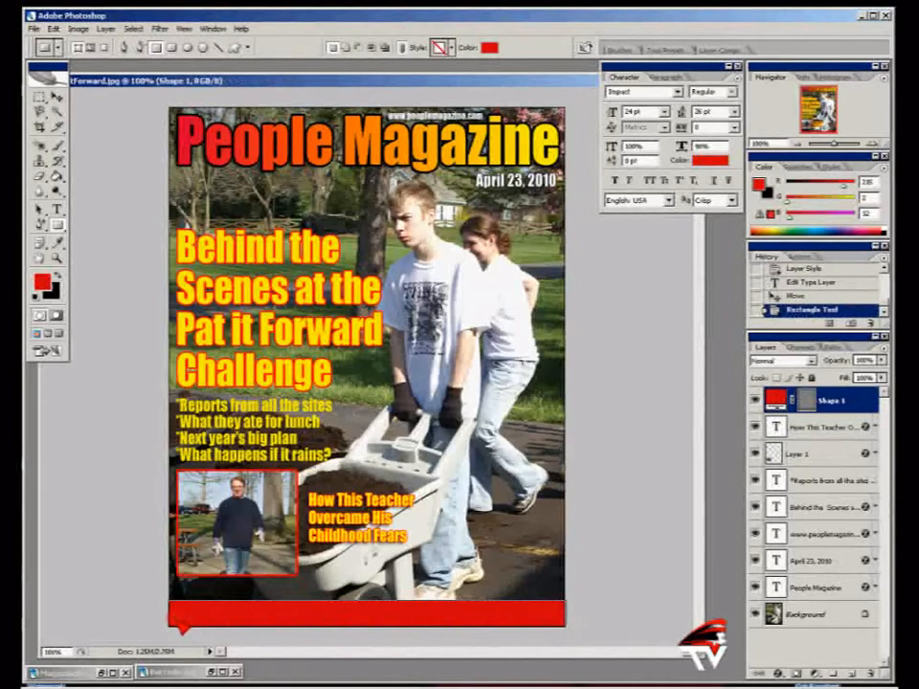
Step: Add a text line with the grilling teaser naming the teacher, followed by "The Keys to a Great Hamburger!", just above the red bottom banner
left_click(58, 210)
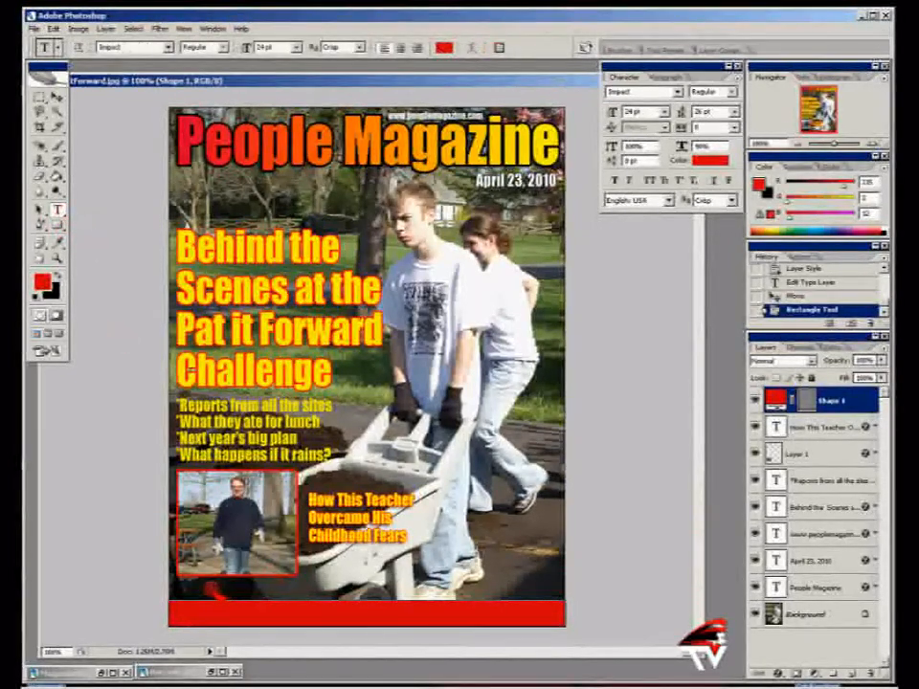
left_click(186, 615)
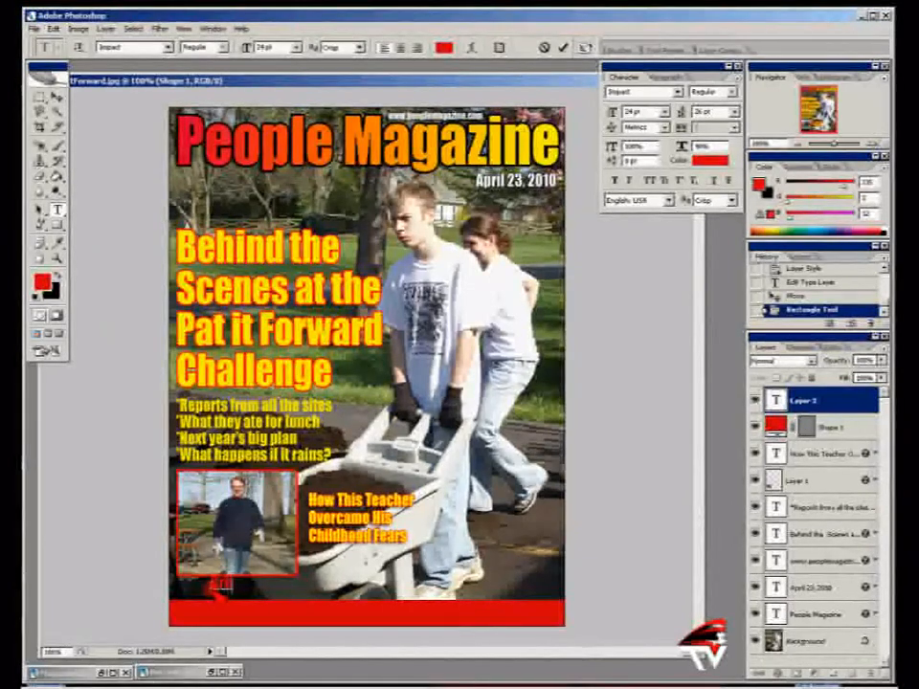
type("Grilling with Matlick: The key")
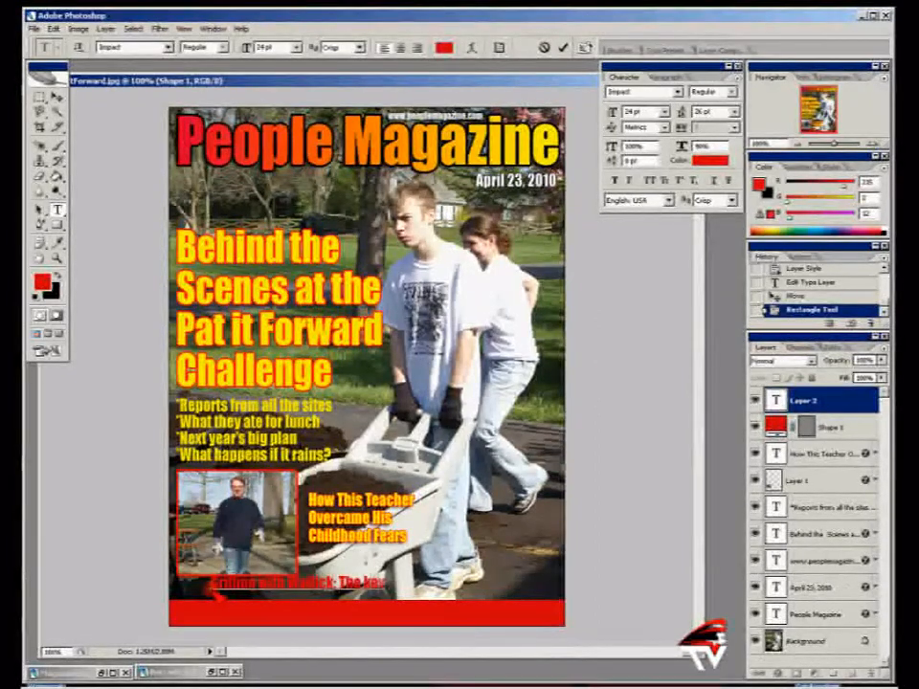
key("BackSpace")
key("BackSpace")
key("BackSpace")
key("BackSpace")
key("BackSpace")
key("BackSpace")
key("BackSpace")
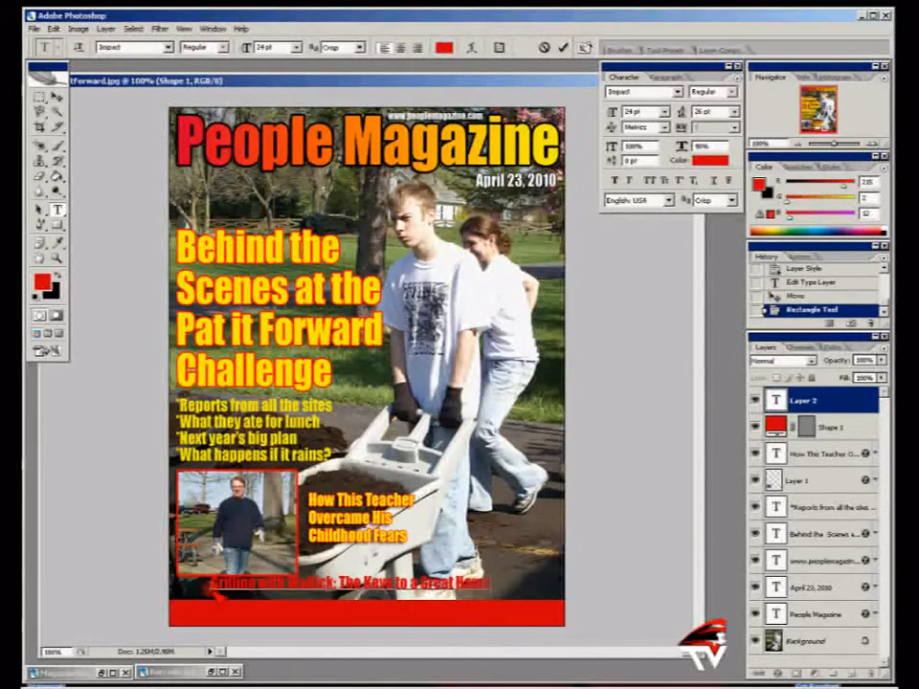
type("ger!")
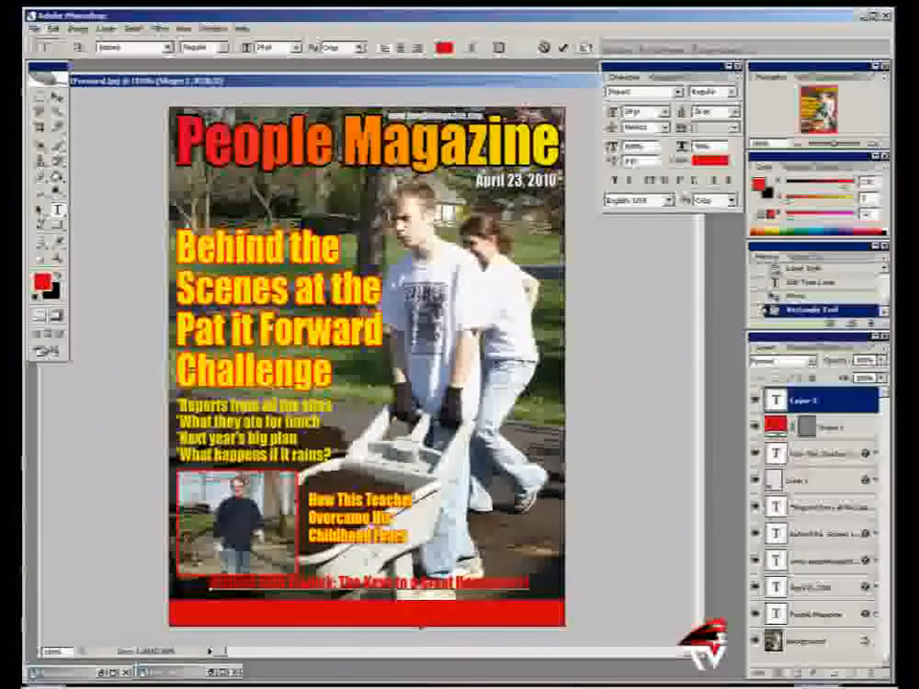
Step: Recolor the whole grilling teaser black and move it onto the red bottom banner, roughly centred
double_click(777, 402)
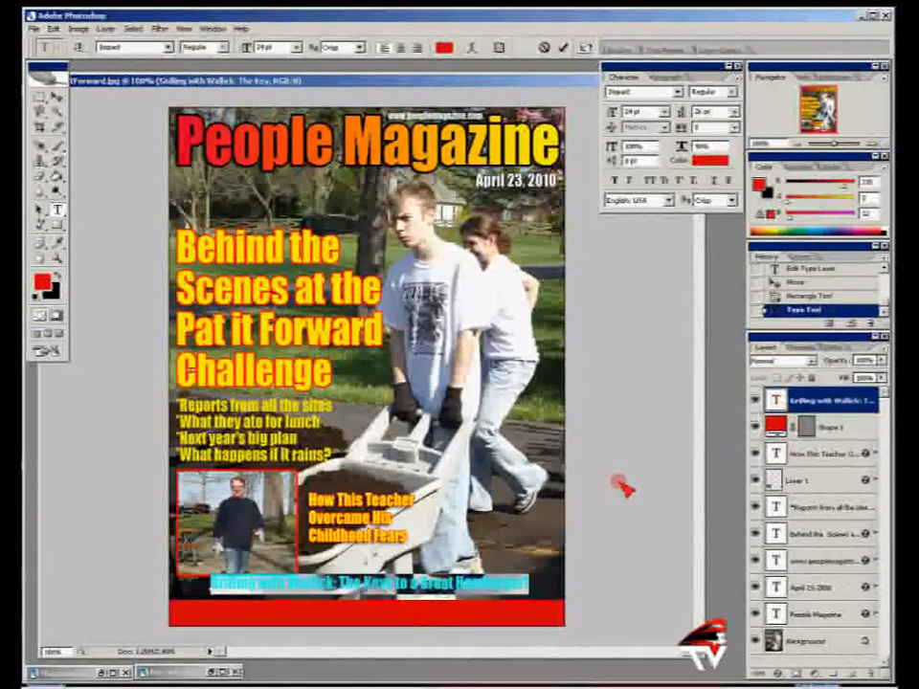
left_click(443, 45)
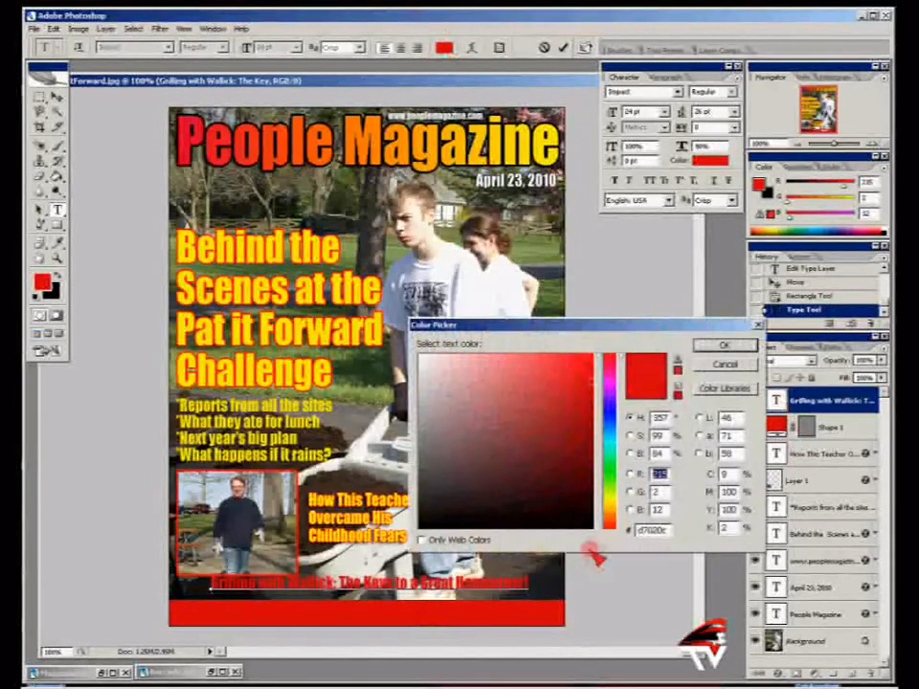
left_click(592, 527)
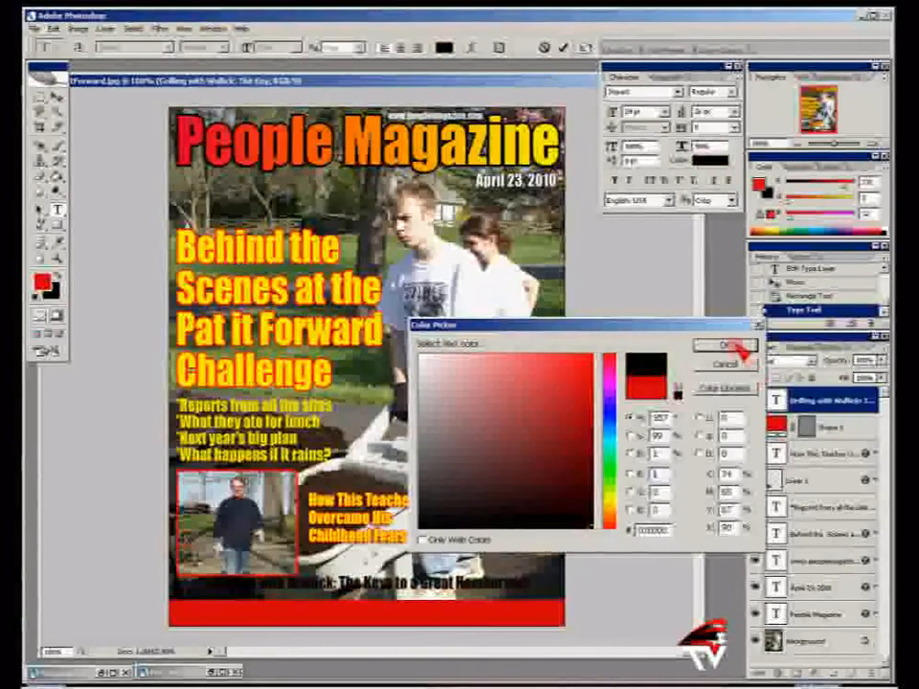
left_click(732, 346)
left_click(58, 98)
left_click_drag(368, 565, 382, 621)
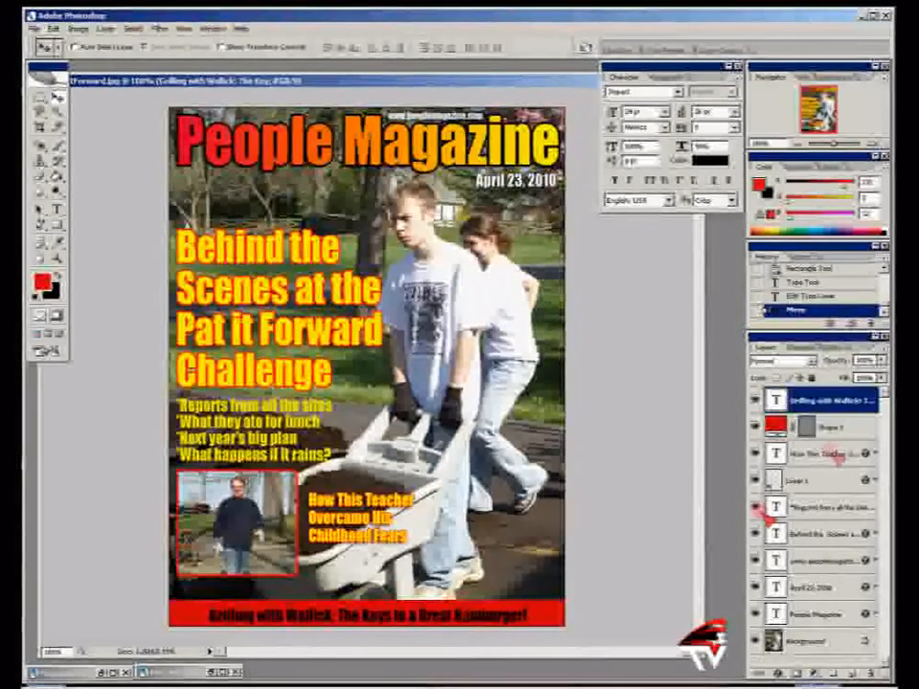
Step: Free Transform the red banner rectangle to lower its upper edge slightly, keeping the full cover width
left_click(835, 428)
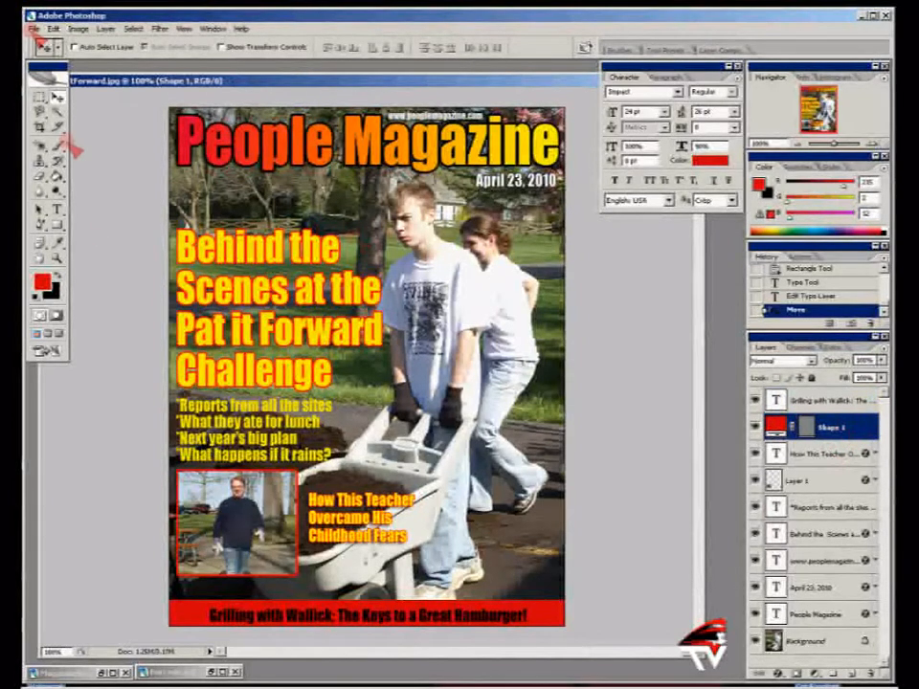
left_click(54, 28)
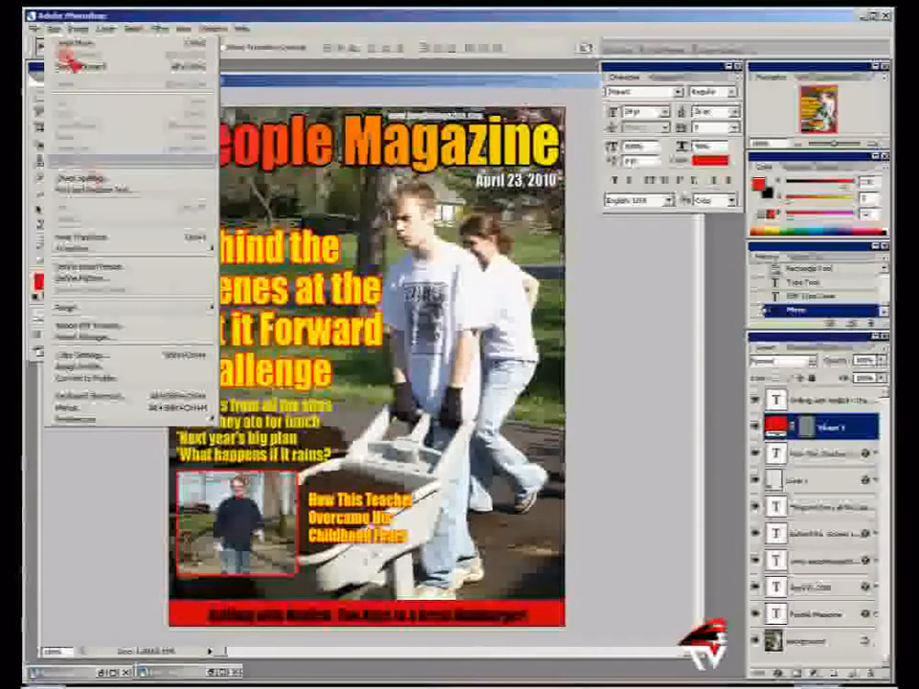
left_click(92, 236)
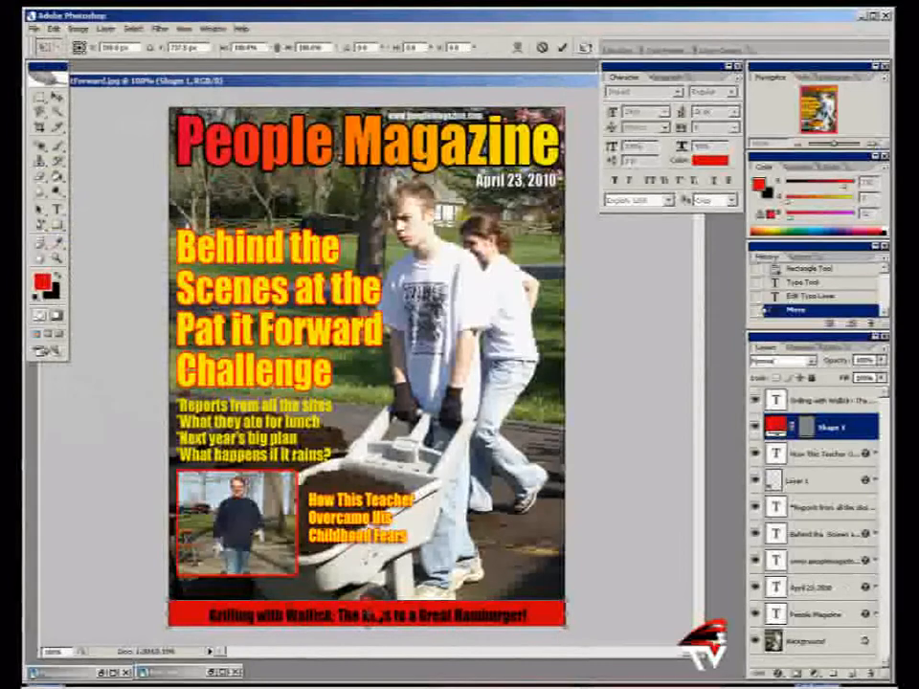
left_click_drag(368, 608, 367, 612)
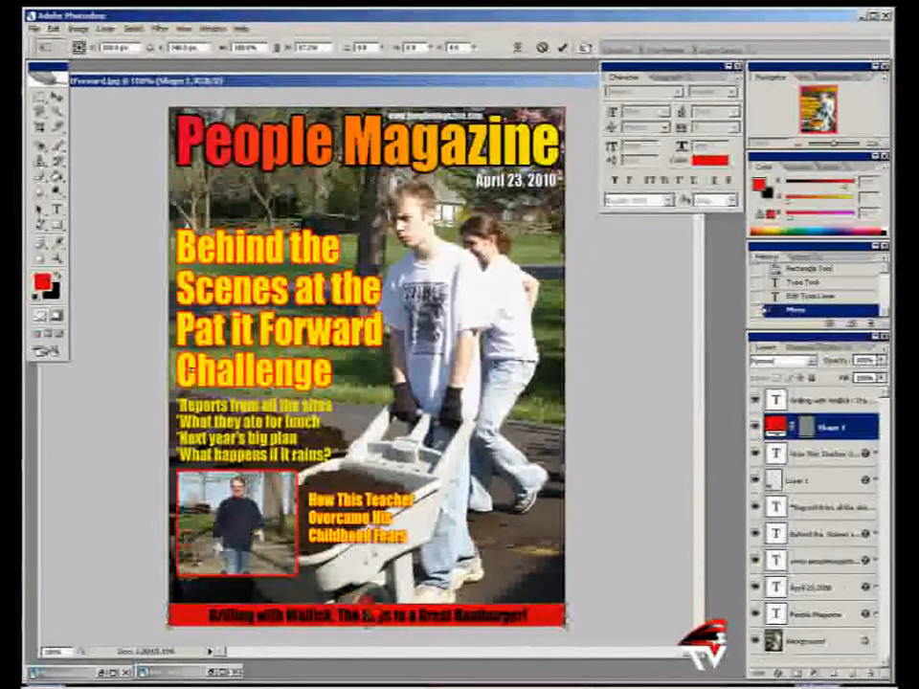
key("Return")
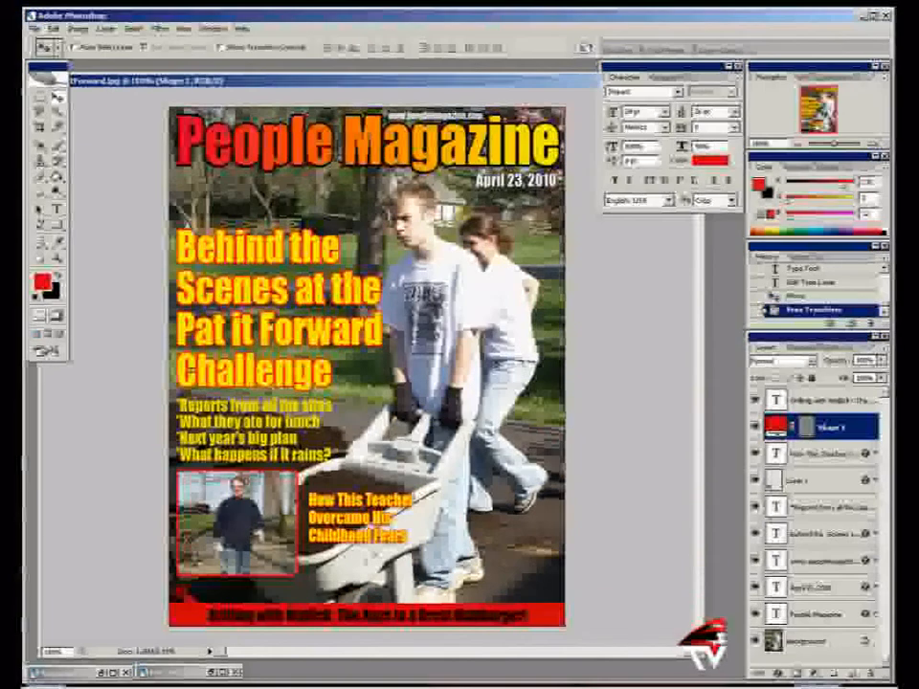
Step: Check MagazineExample.jpg for its mailing label and draw a near-white rectangle directly above the red banner at the cover's right edge
left_click(102, 674)
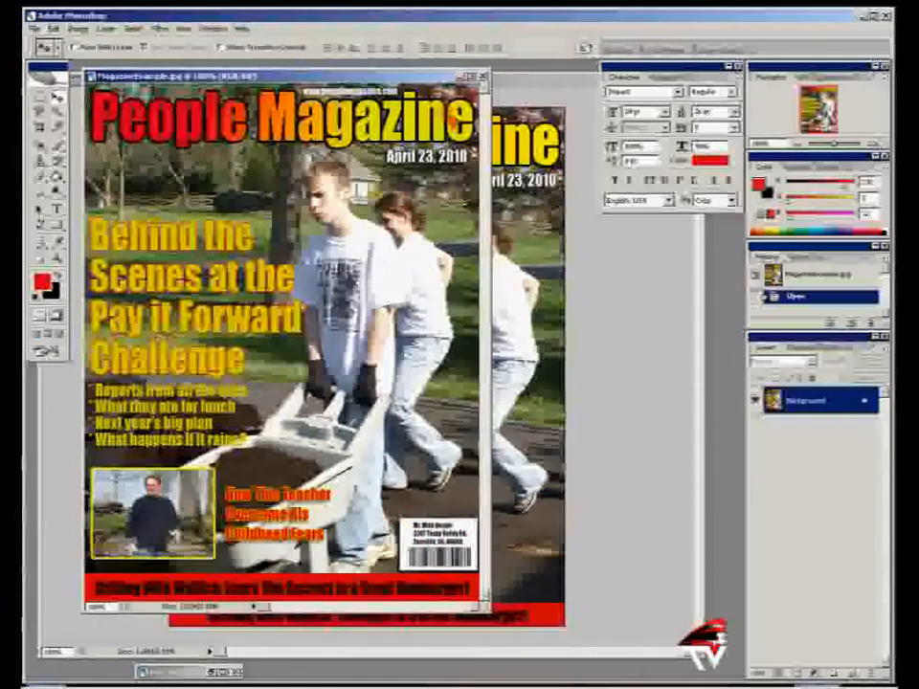
left_click(460, 75)
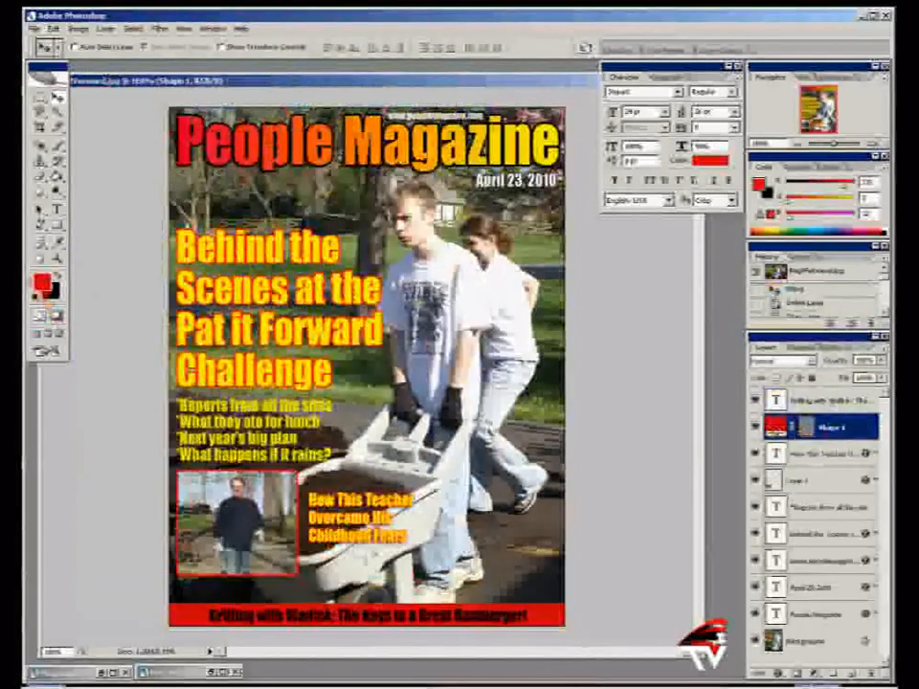
left_click(57, 242)
left_click(42, 281)
left_click(426, 360)
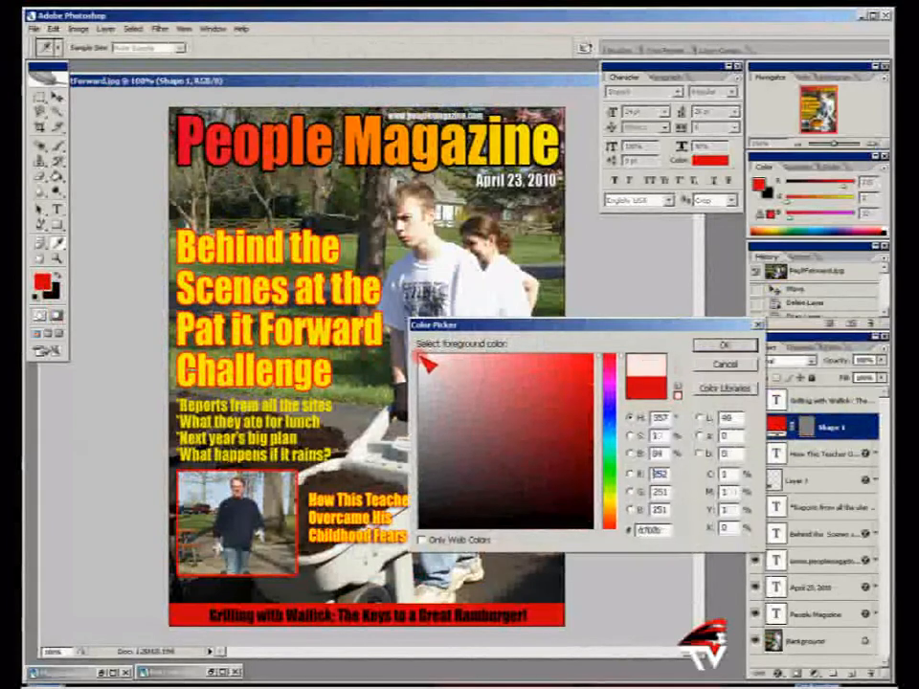
left_click(720, 346)
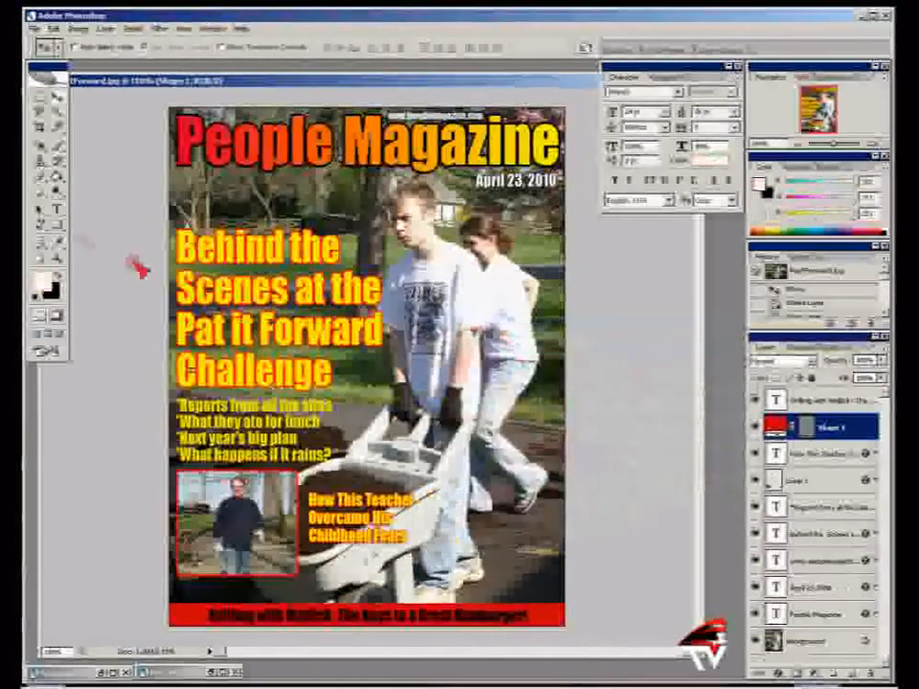
left_click(58, 223)
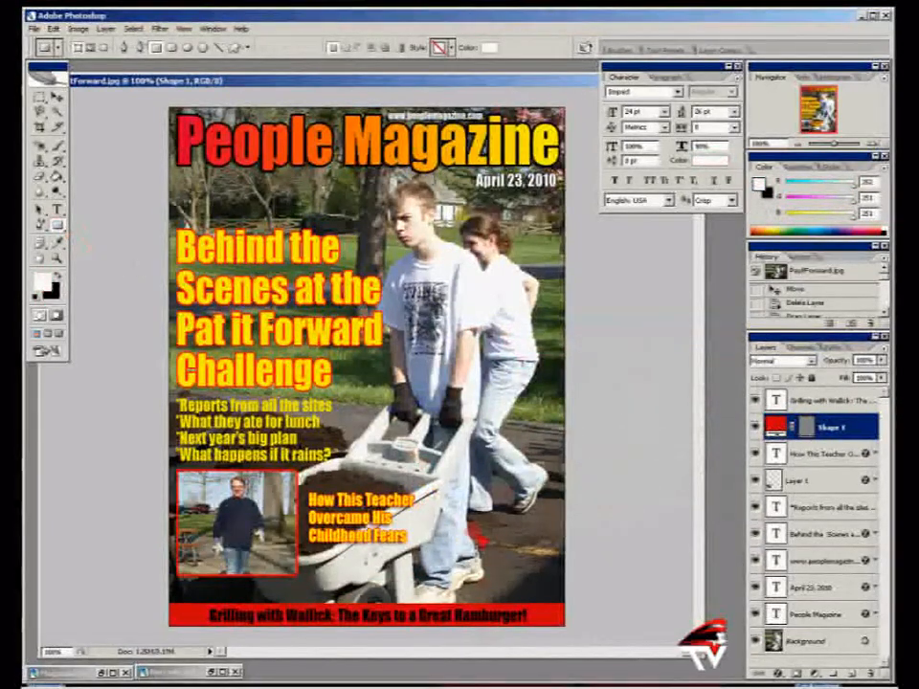
left_click_drag(465, 532, 568, 604)
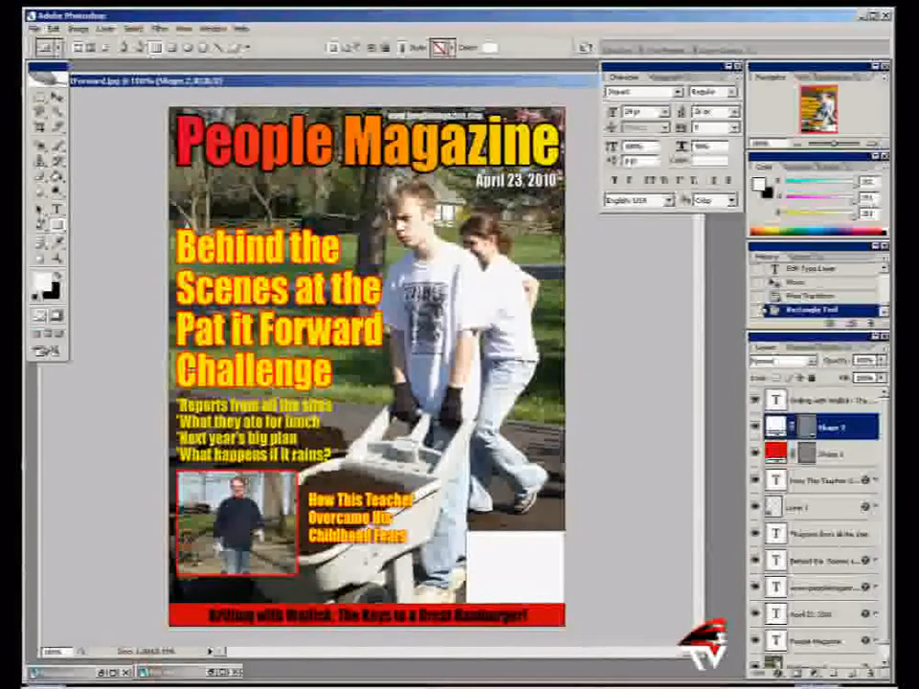
Step: Copy the barcode image from Barcode.jpg into the magazine cover as a new layer
left_click(219, 673)
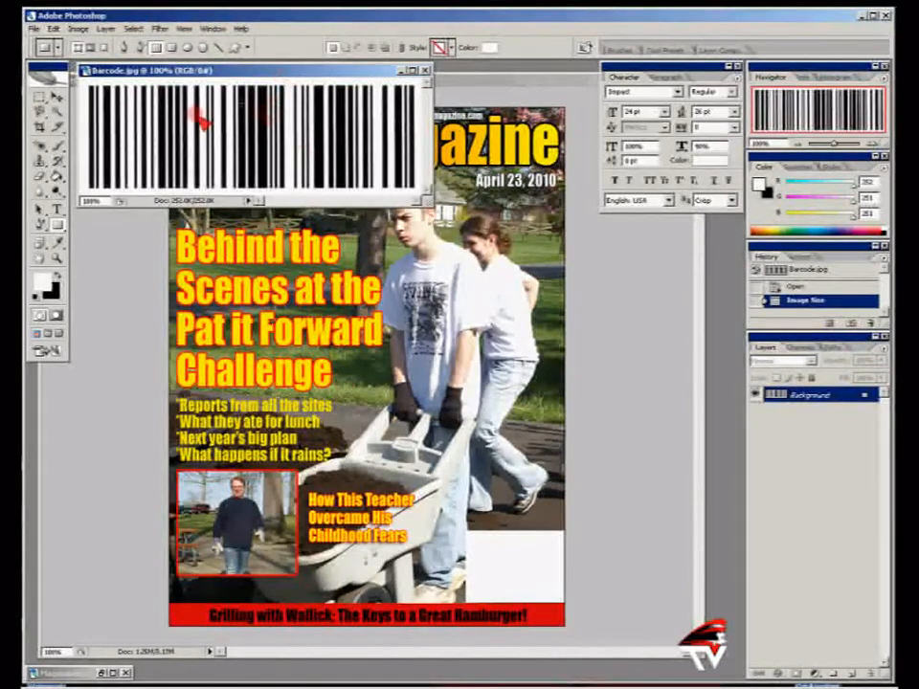
left_click(58, 98)
left_click_drag(221, 147, 341, 400)
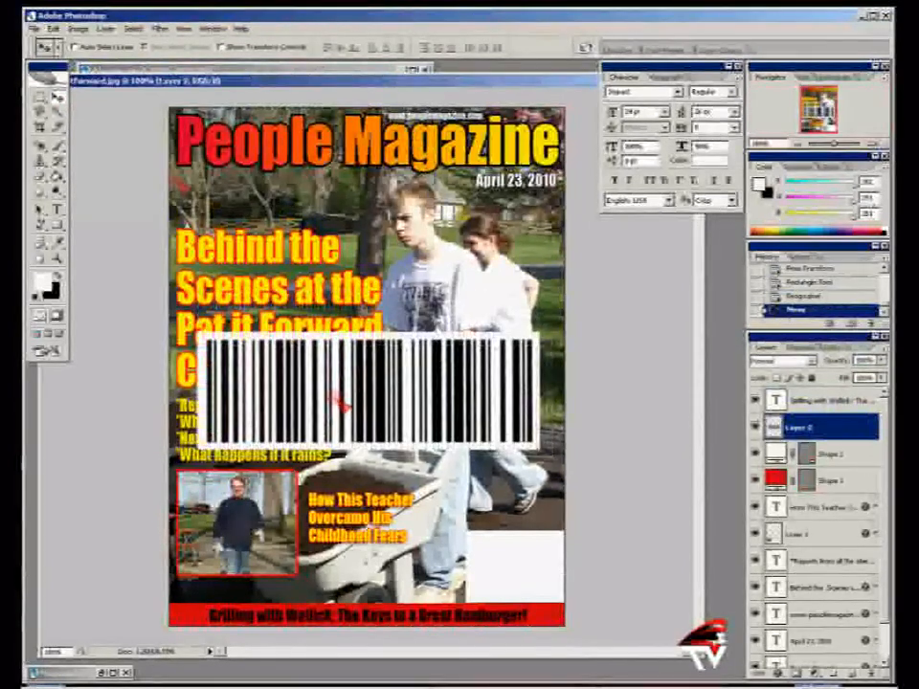
Step: Scale the barcode down to the white box's width and place it along the box's lower edge, just above the banner
left_click(55, 29)
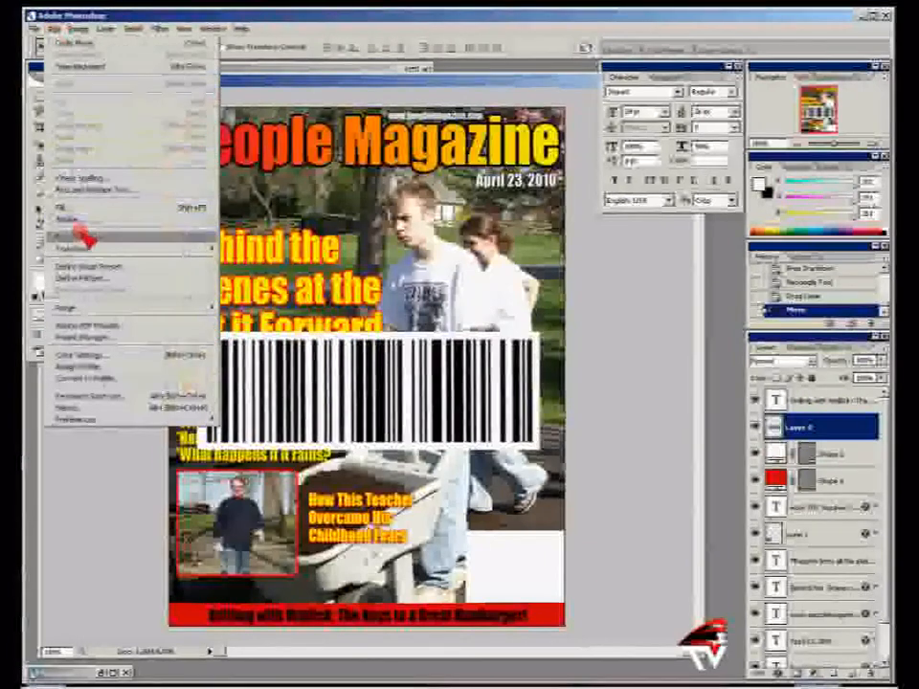
left_click(82, 237)
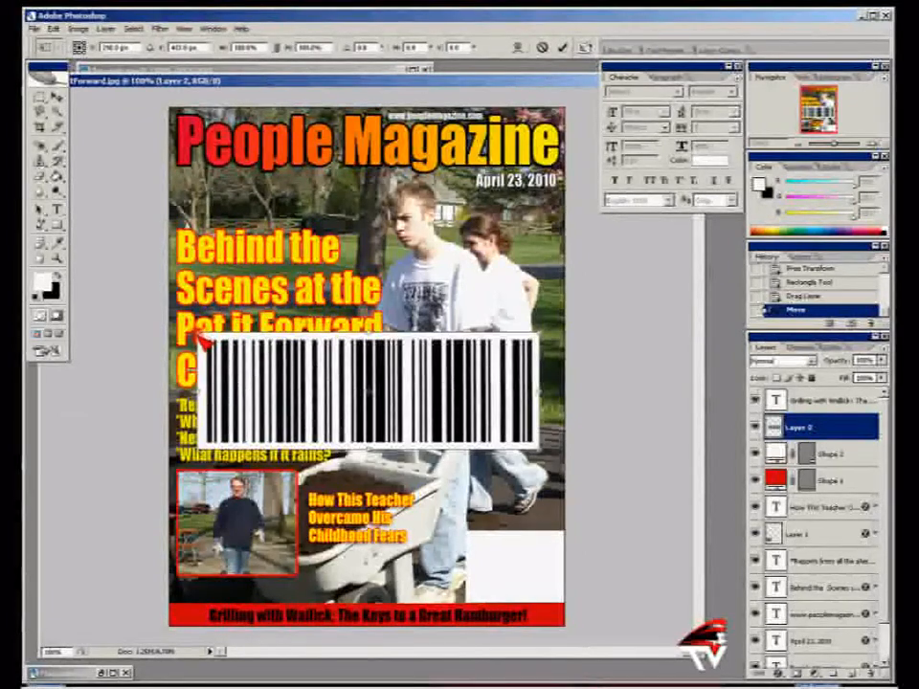
left_click_drag(198, 330, 422, 567)
left_click_drag(405, 542, 463, 580)
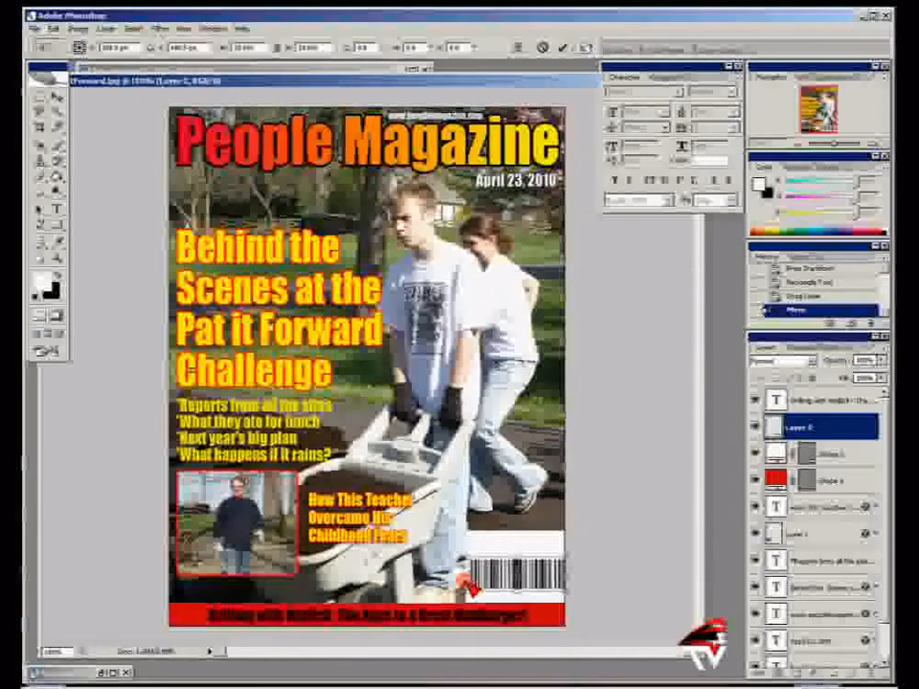
key("Return")
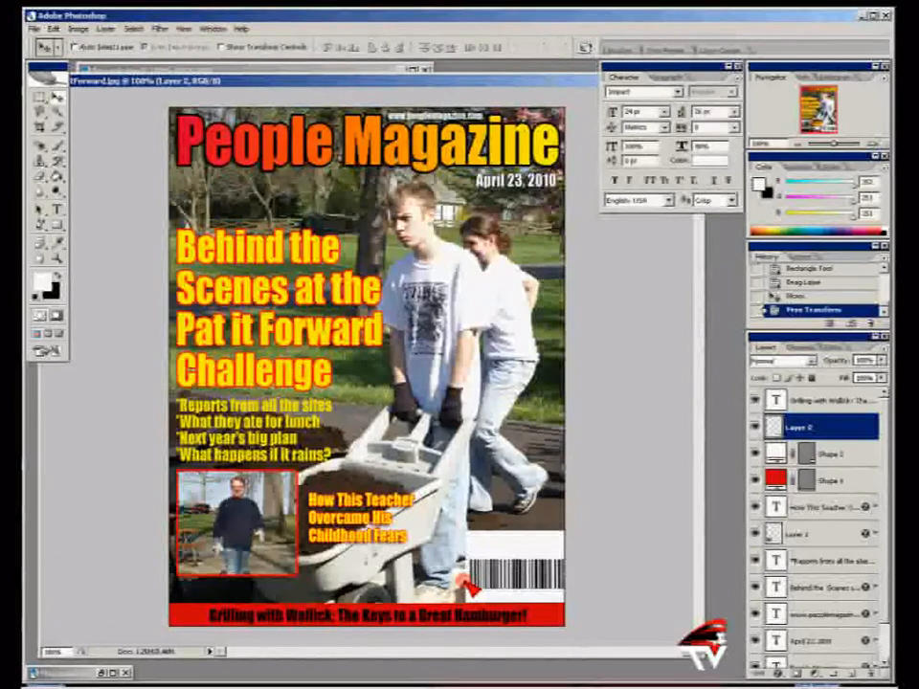
key("Down")
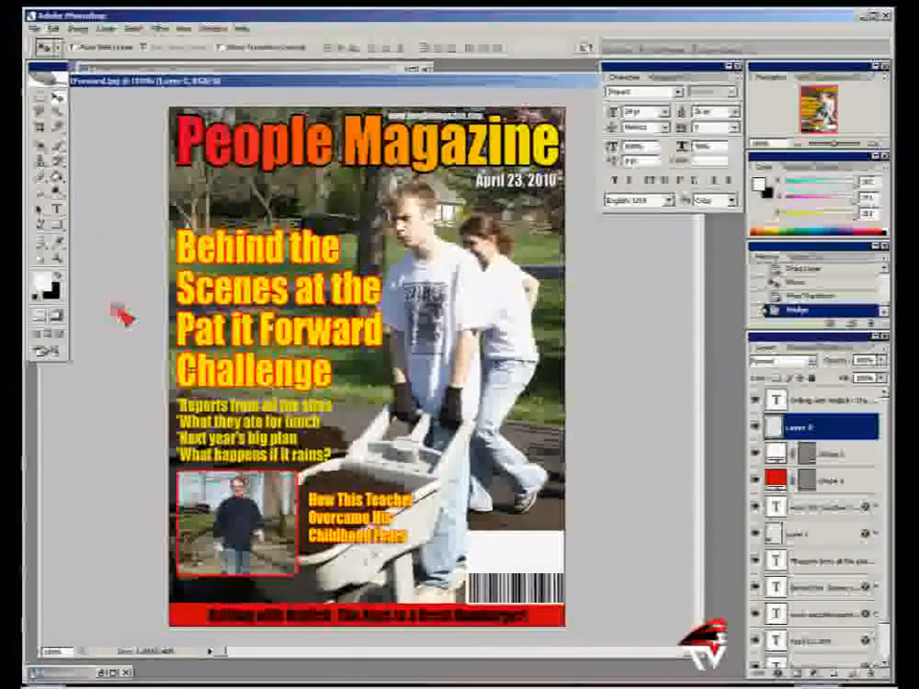
Step: Start a 14 pt text line with the recipient's name in the upper part of the white box and color it black
left_click(59, 209)
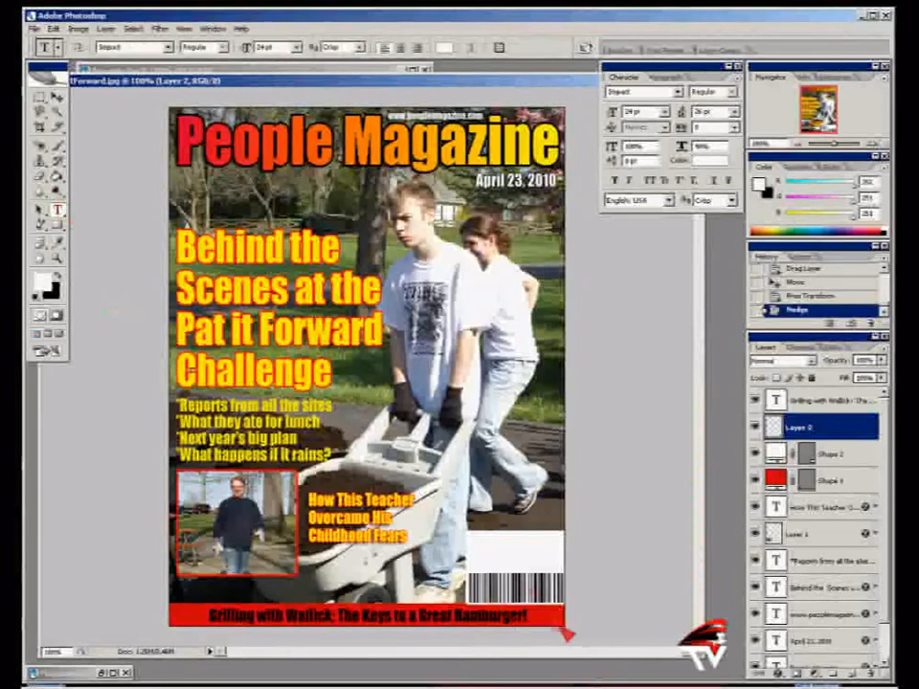
left_click(484, 538)
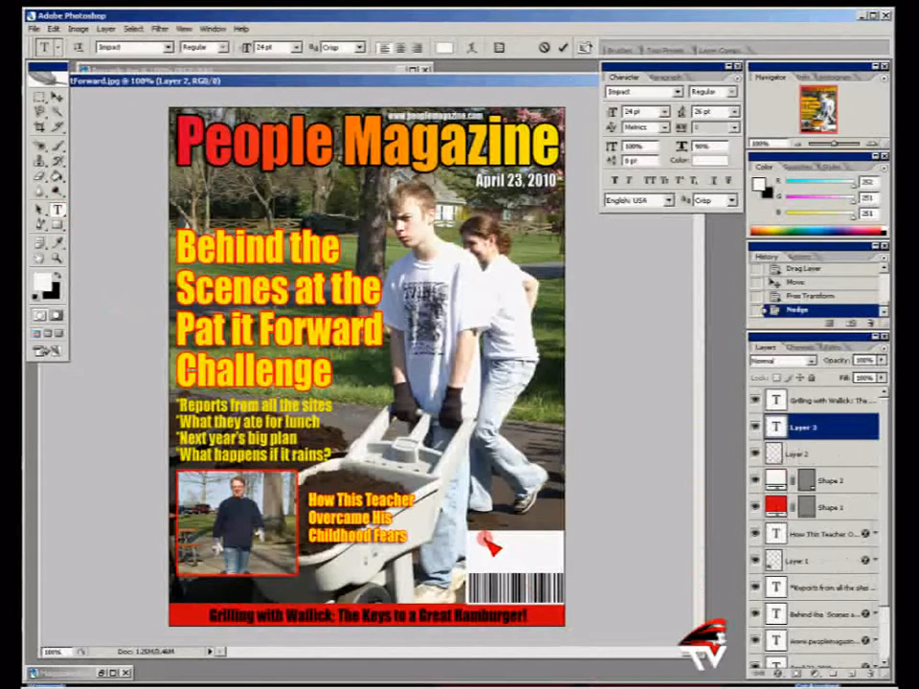
left_click(295, 47)
left_click(296, 158)
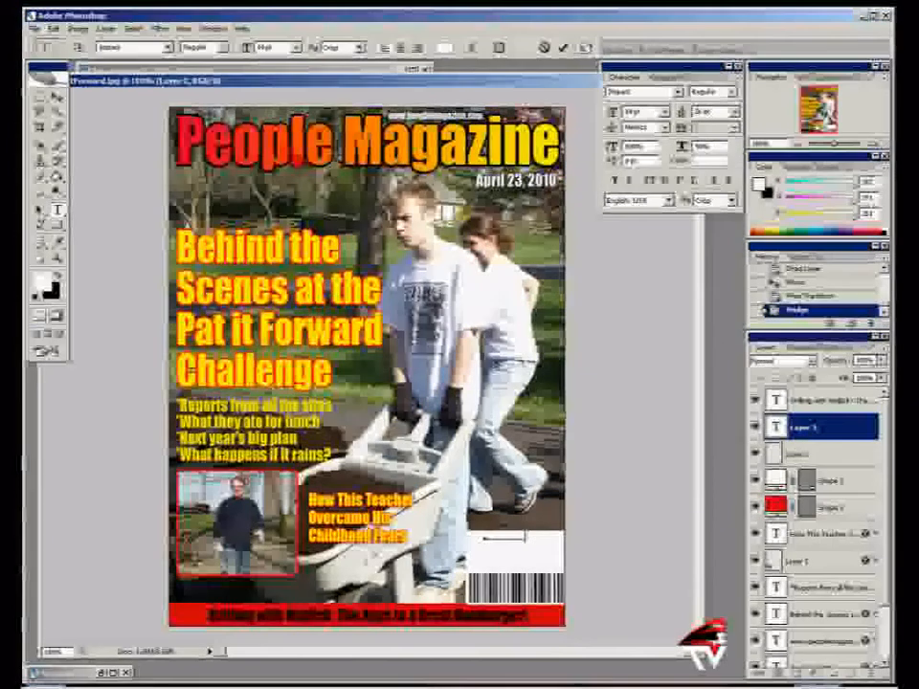
double_click(777, 428)
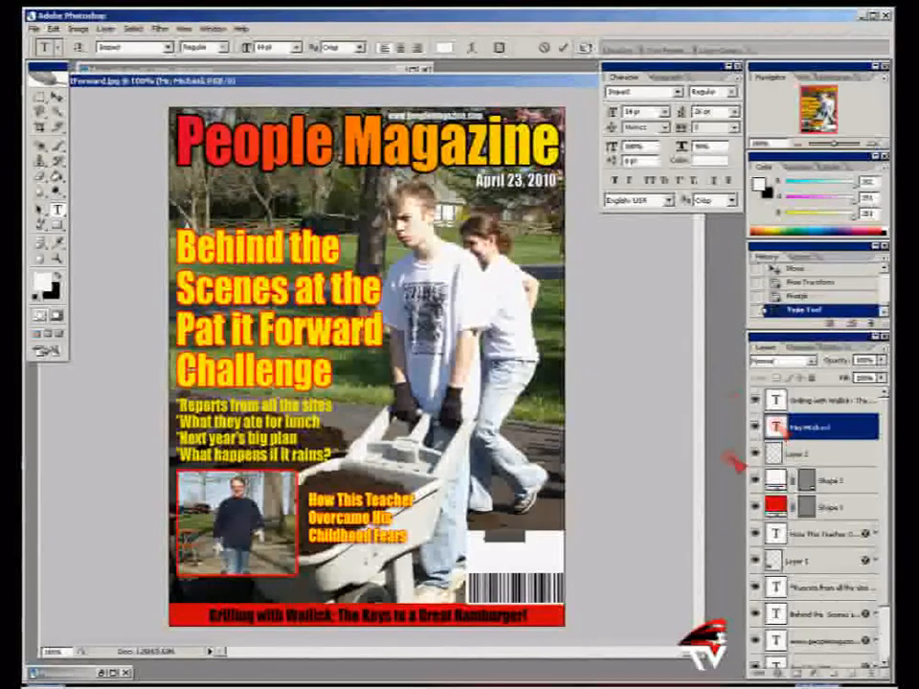
left_click(443, 47)
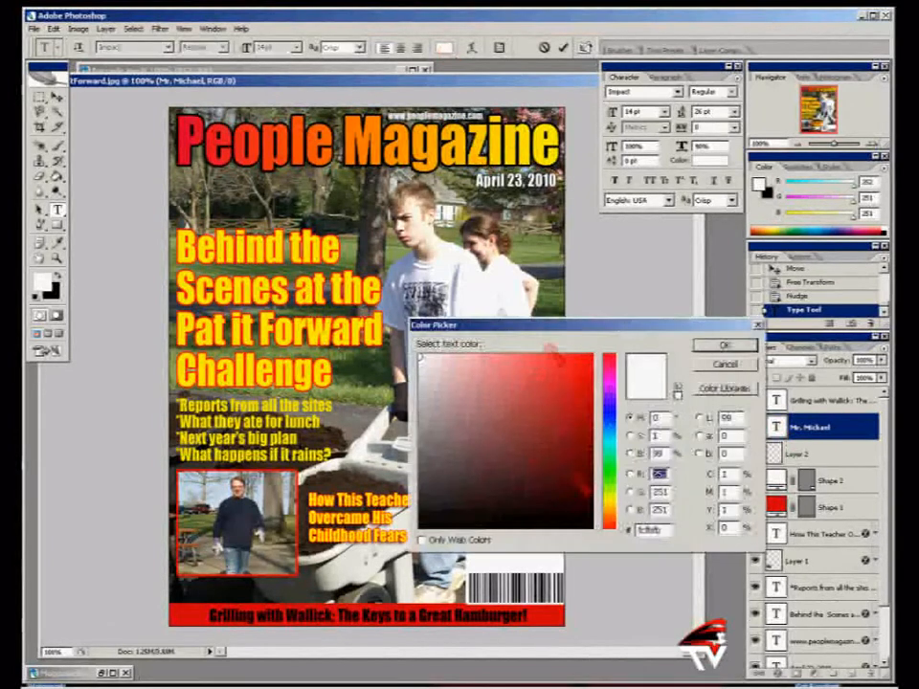
left_click(593, 526)
left_click(723, 346)
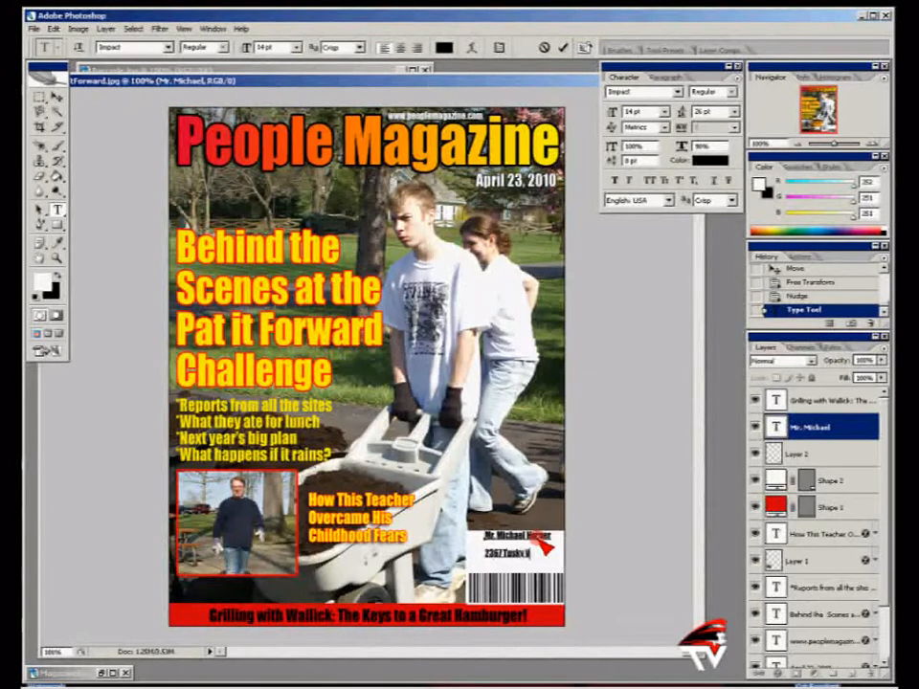
Step: Complete the mailing label with the recipient's street address and, on a new line, the city, state and ZIP code
type("ley Rd.")
key("Return")
type("Zoarville, OH 44656")
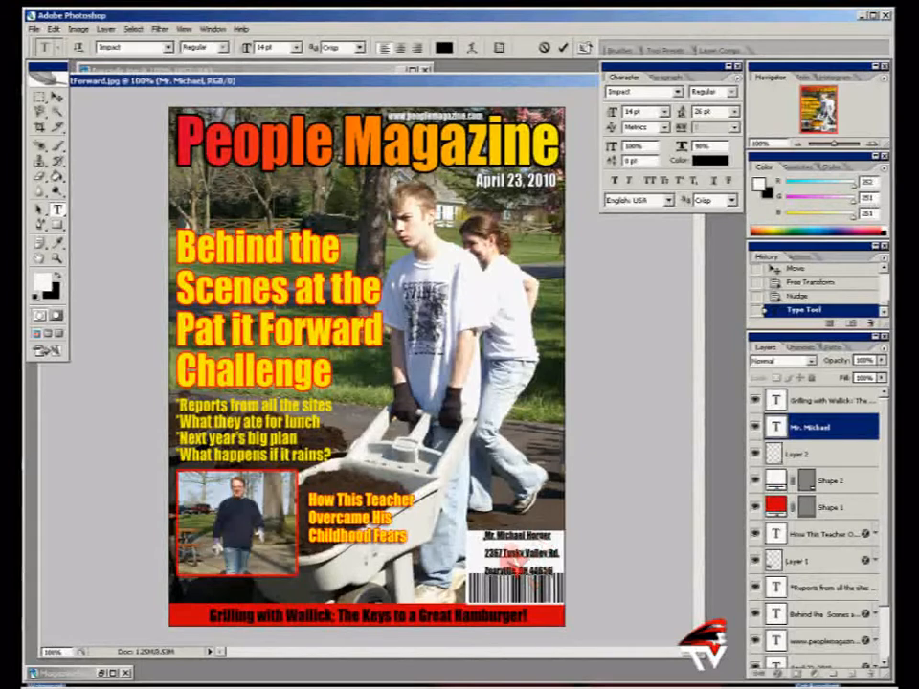
Step: Tighten the mailing label text's leading to 18 pt and shift the text to the white box's left edge, just above the barcode
double_click(776, 426)
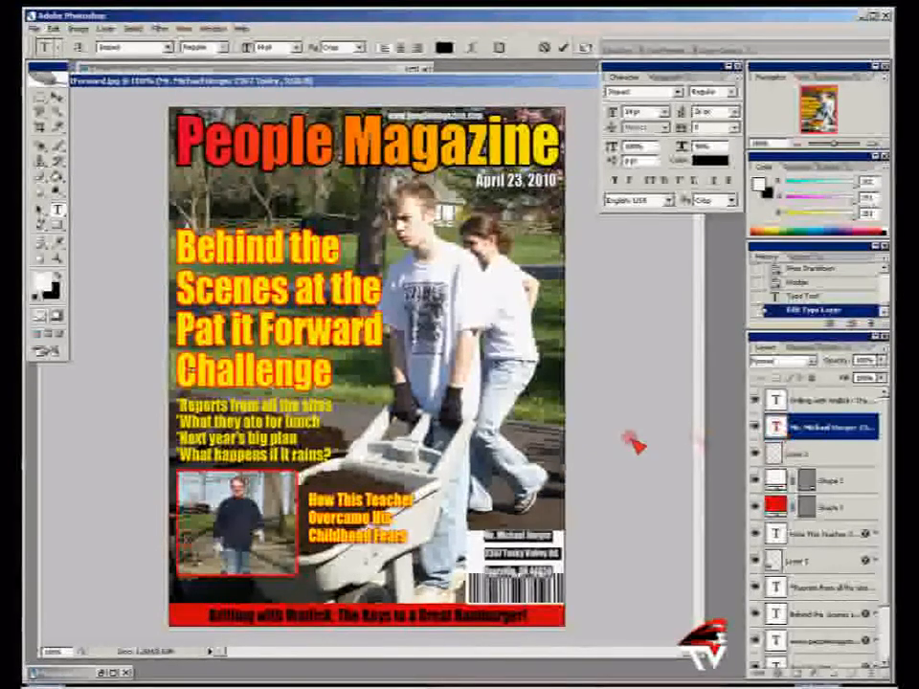
left_click(736, 113)
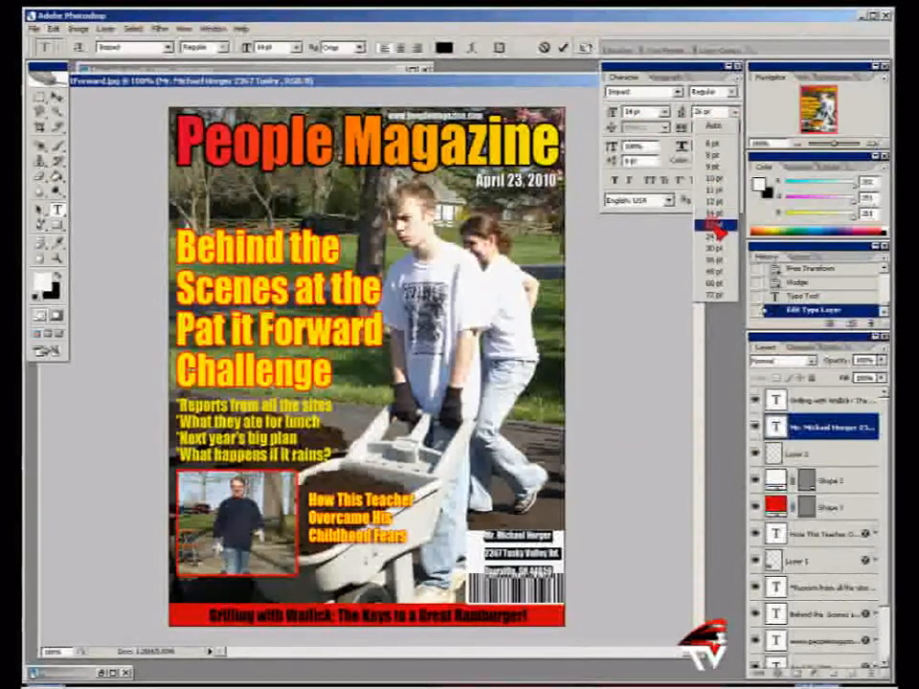
left_click(716, 226)
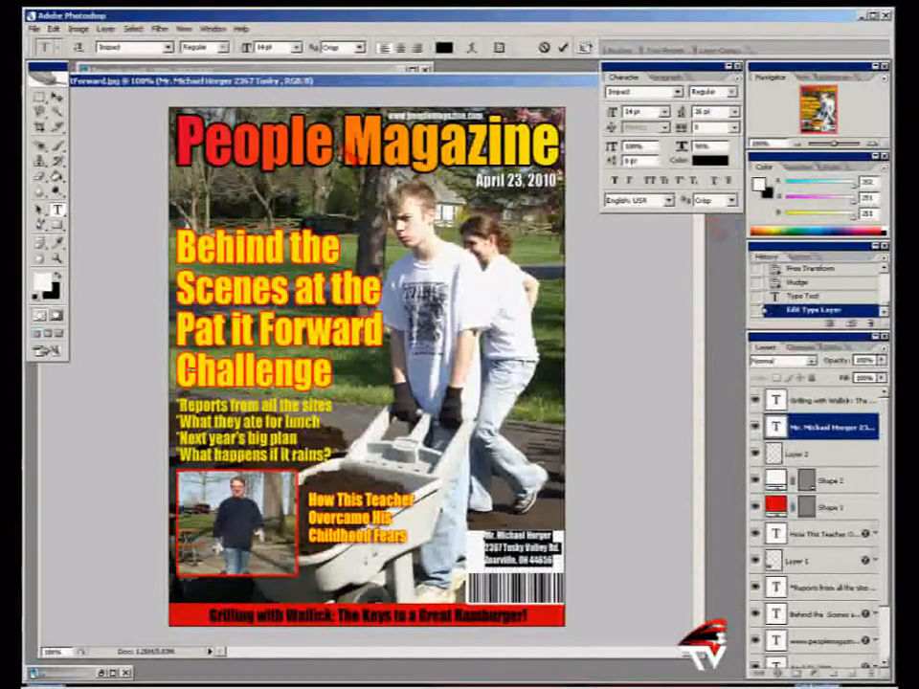
left_click(57, 97)
key("Down")
key("Down")
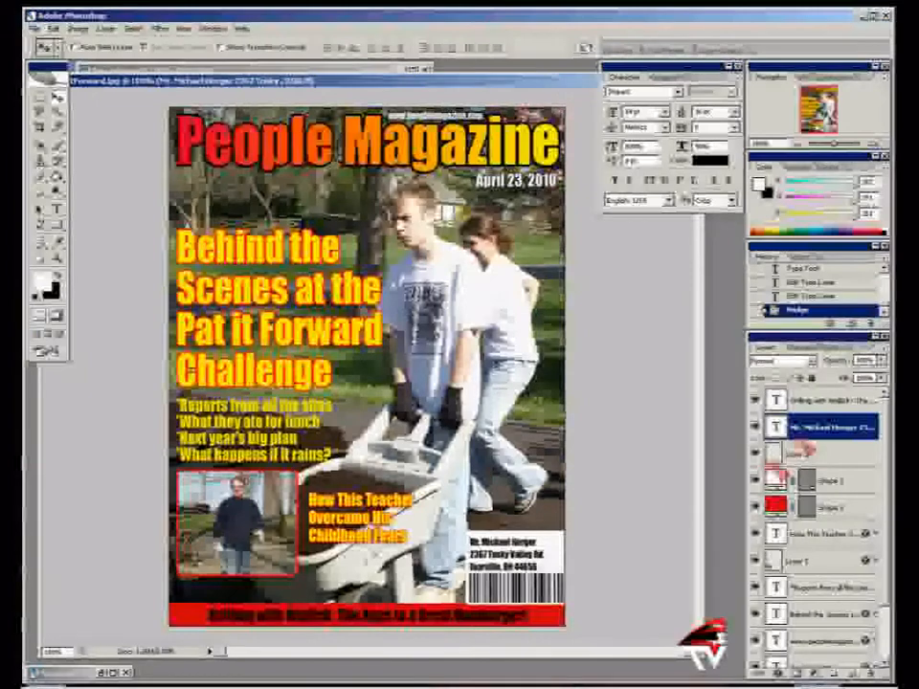
Step: Set the mailing label text's leading to 16 pt and nudge the text slightly down
key("t")
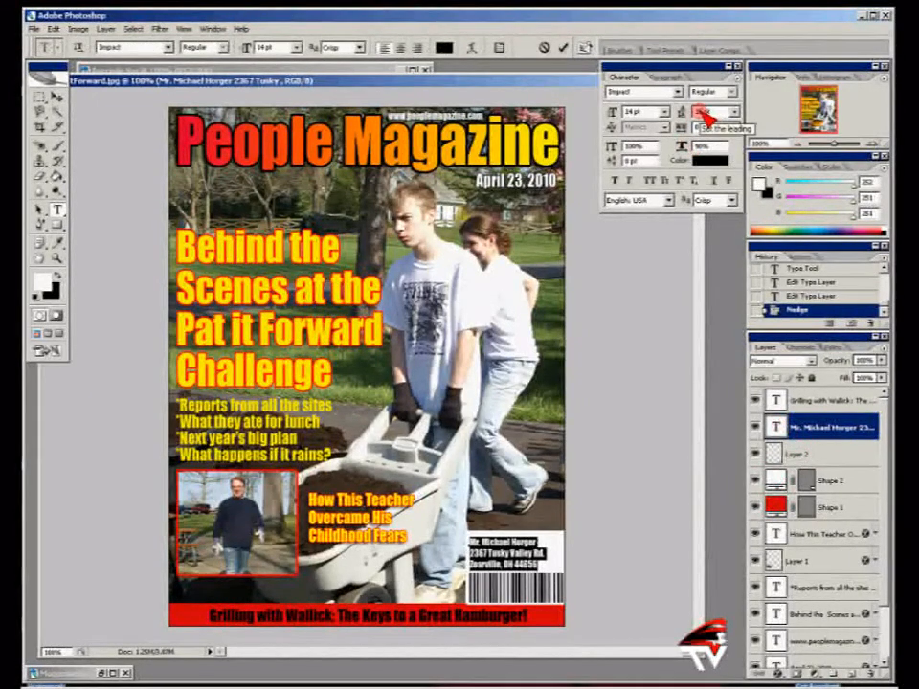
left_click(57, 96)
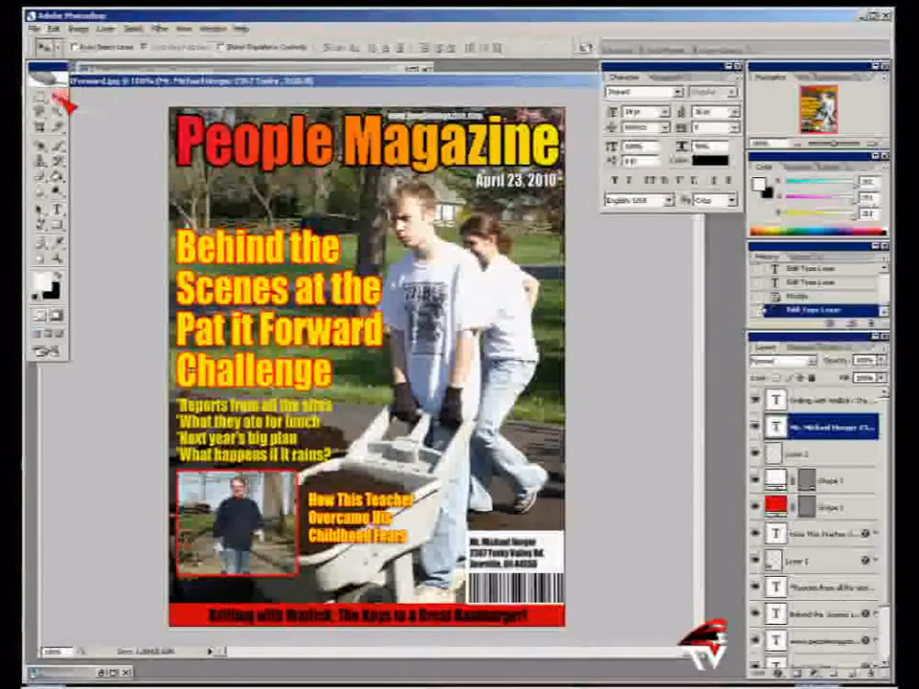
key("Down")
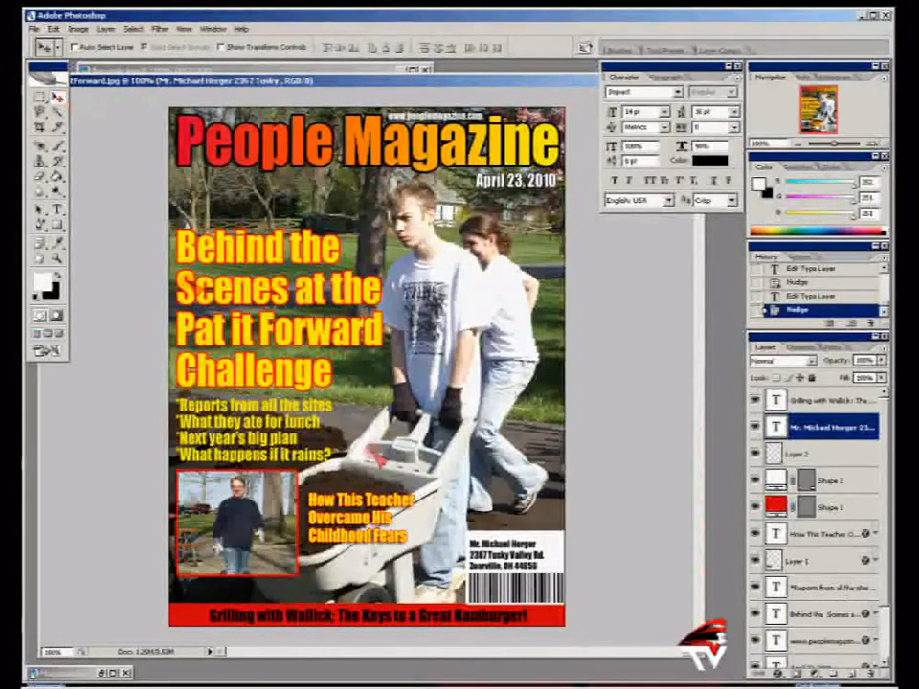
Step: Shorten the white label box from its upper edge to about 95% of its height
left_click(829, 481)
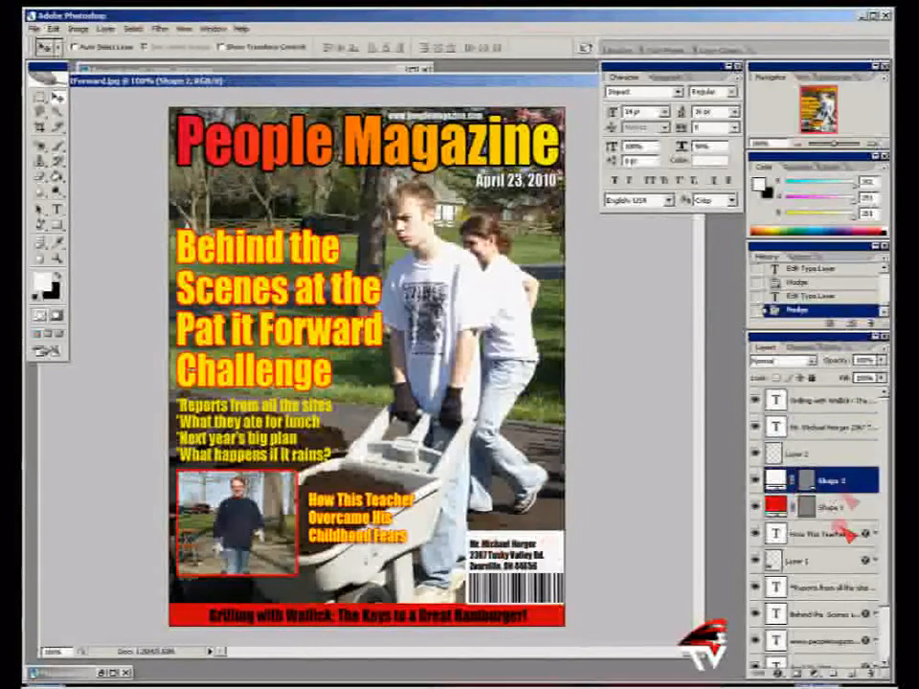
left_click(54, 29)
left_click(85, 237)
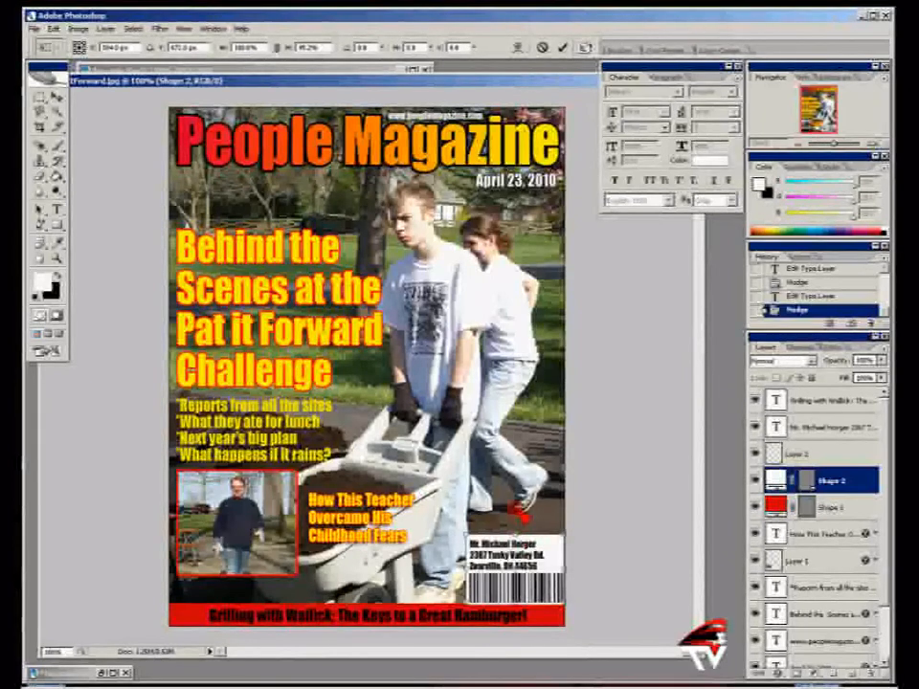
key("Return")
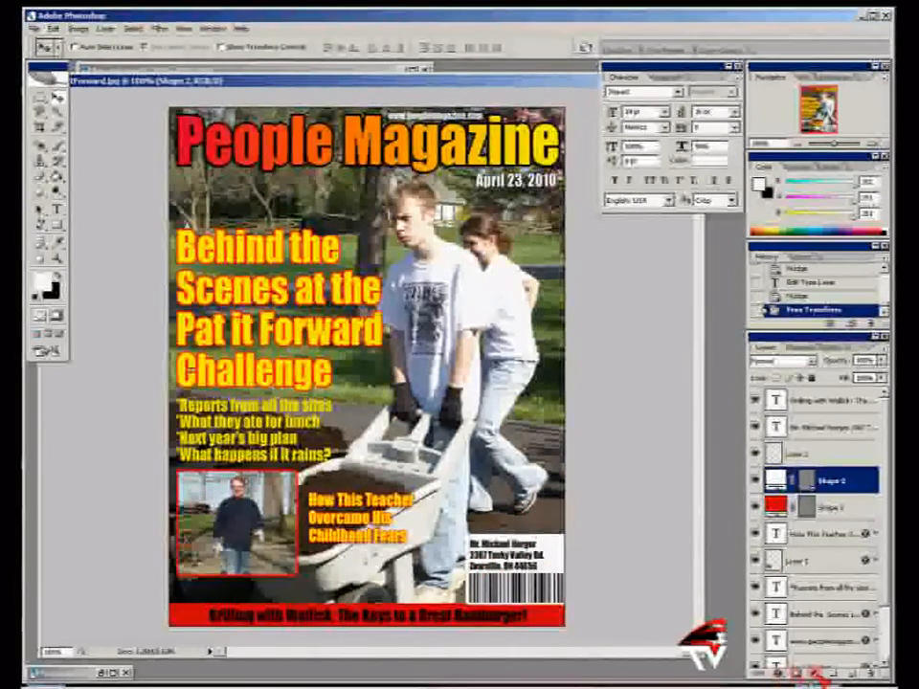
Step: Add a drop shadow with the default settings to the white label box
left_click(783, 672)
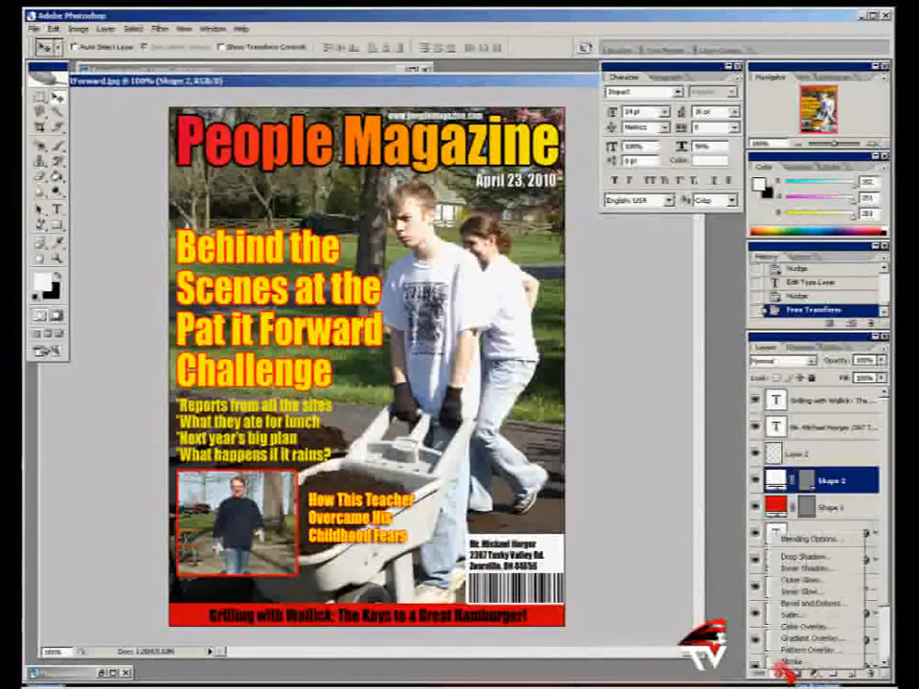
left_click(794, 559)
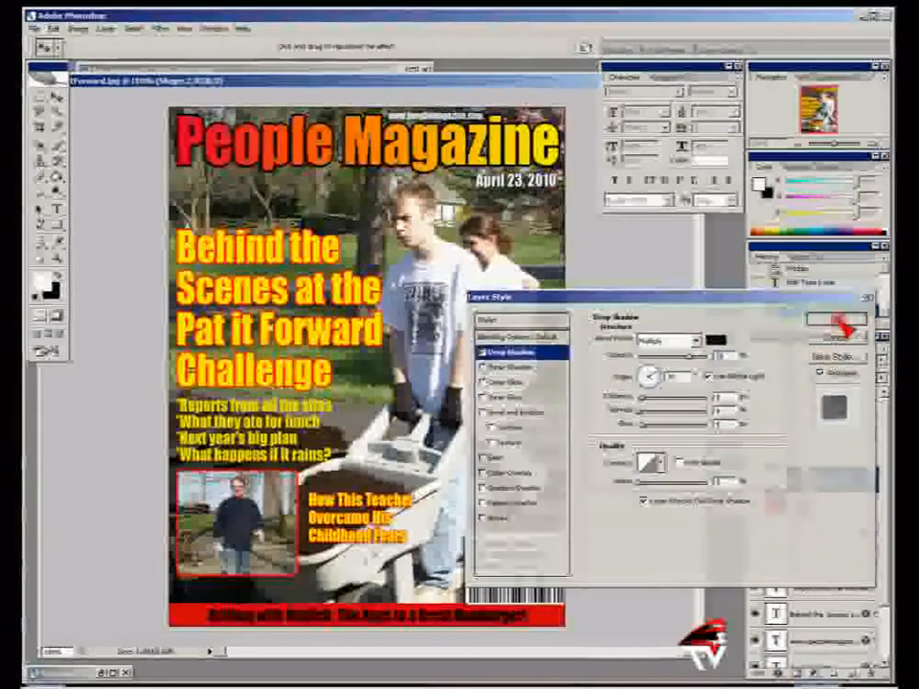
left_click(835, 320)
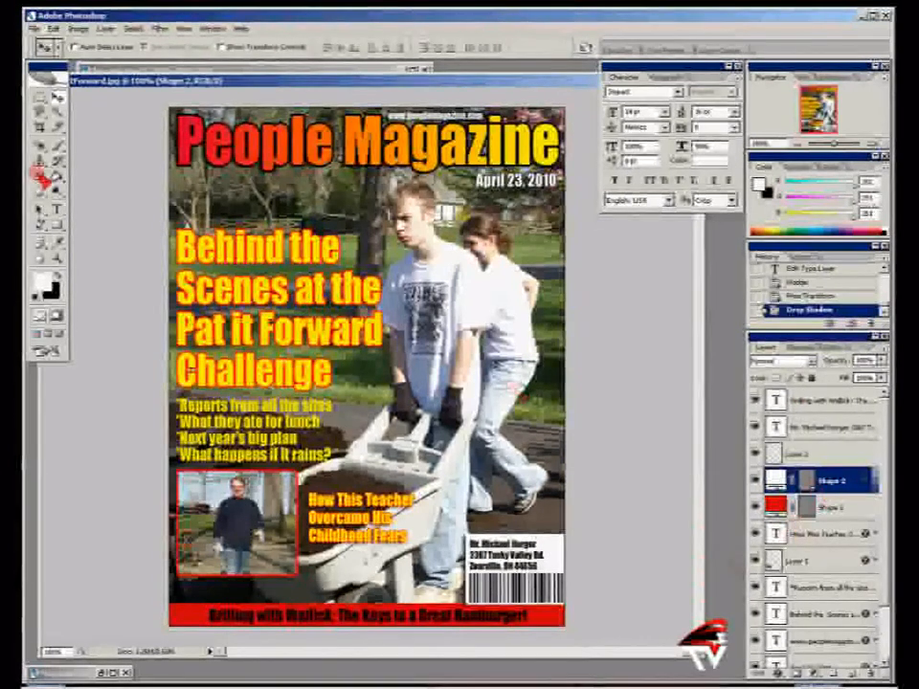
Step: Nudge the white box, the barcode and the mailing label text slightly up, away from the red banner
key("Up")
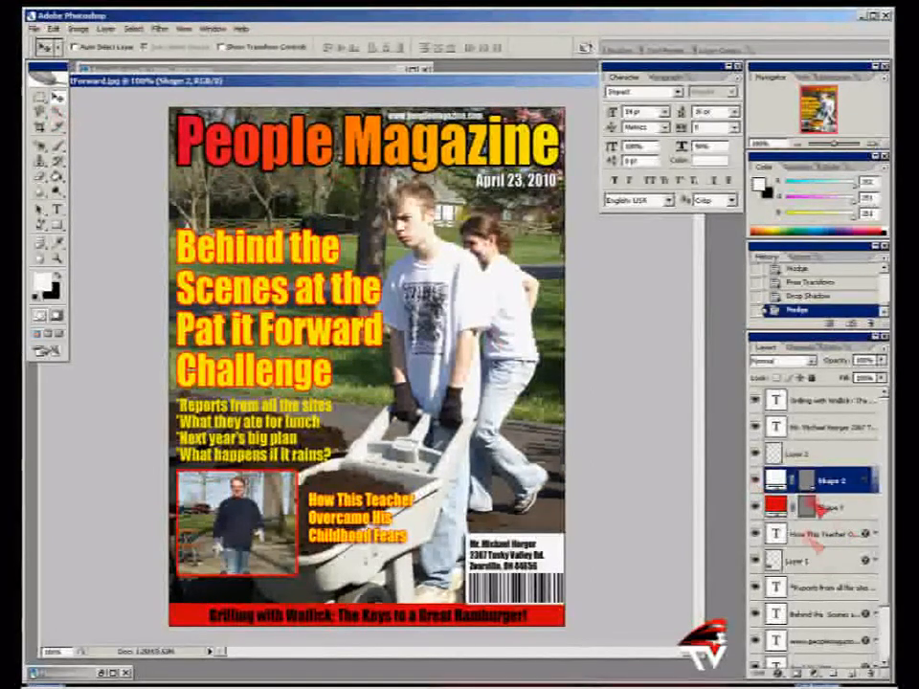
left_click(829, 452)
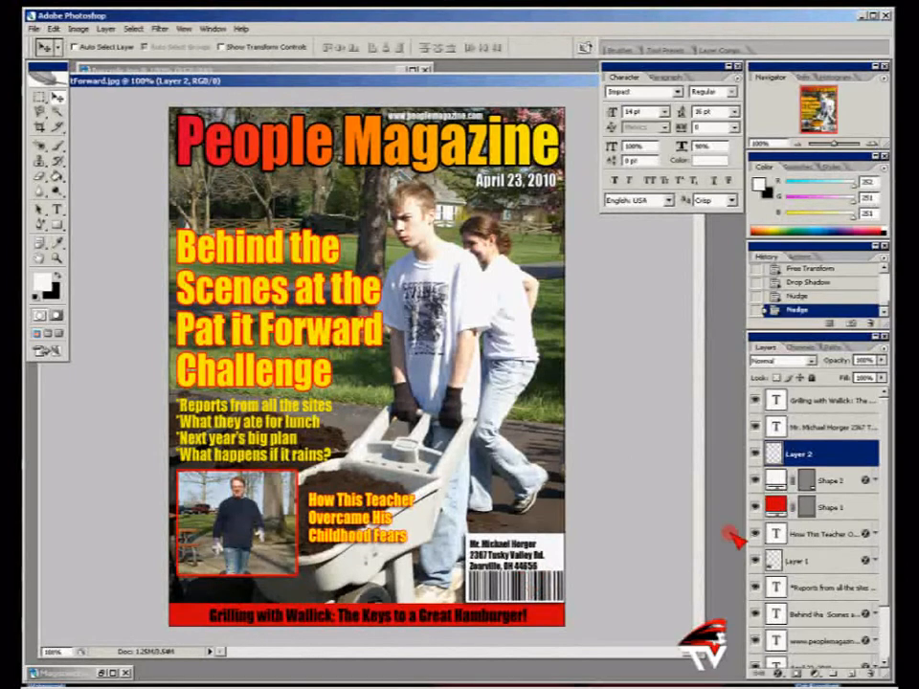
left_click(829, 429)
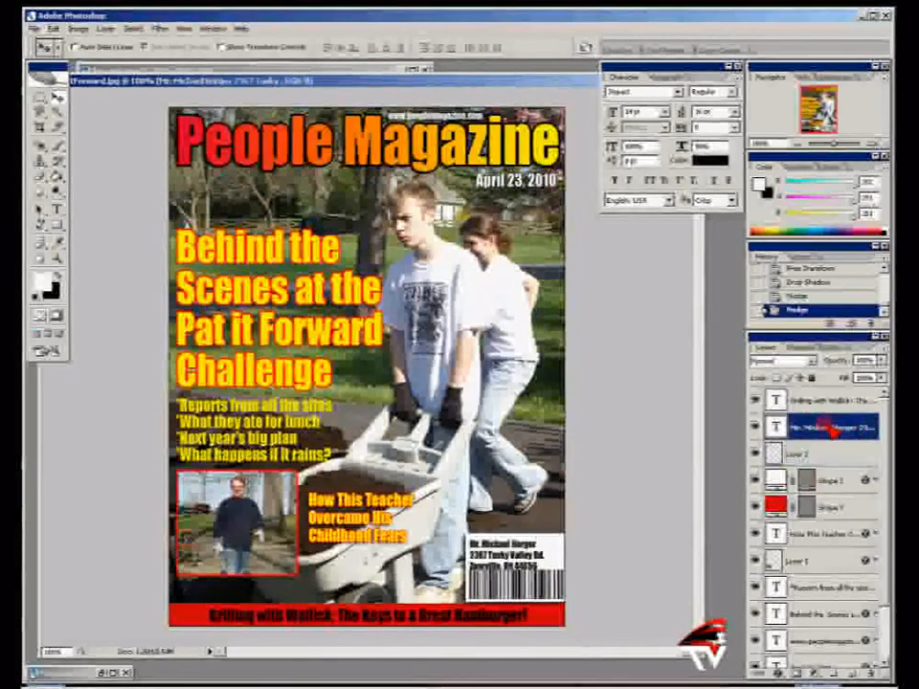
key("Up")
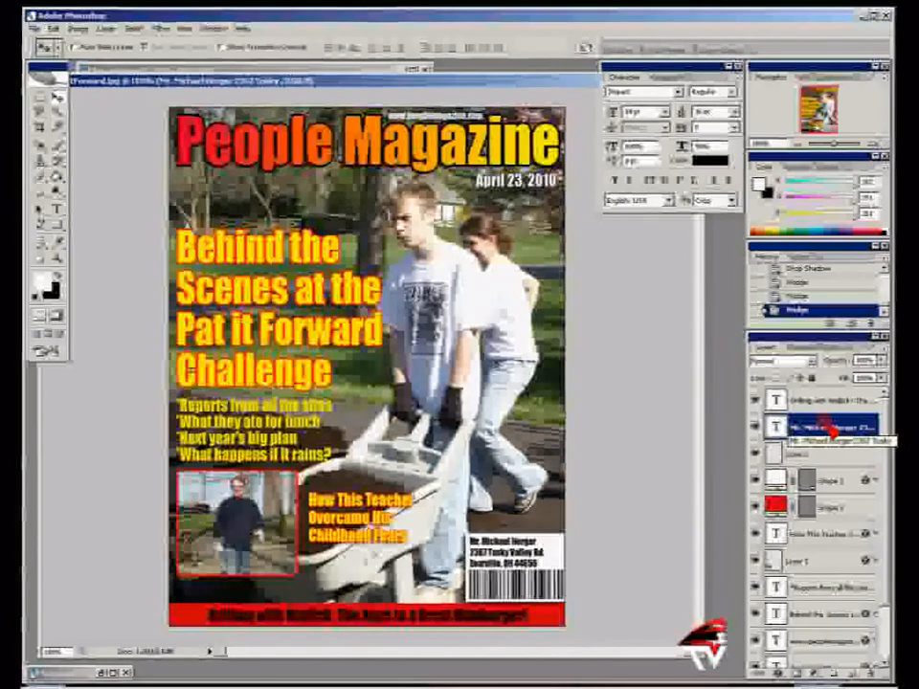
Step: Show MagazineExample.jpg to compare it with the cover and minimize it again
left_click(112, 674)
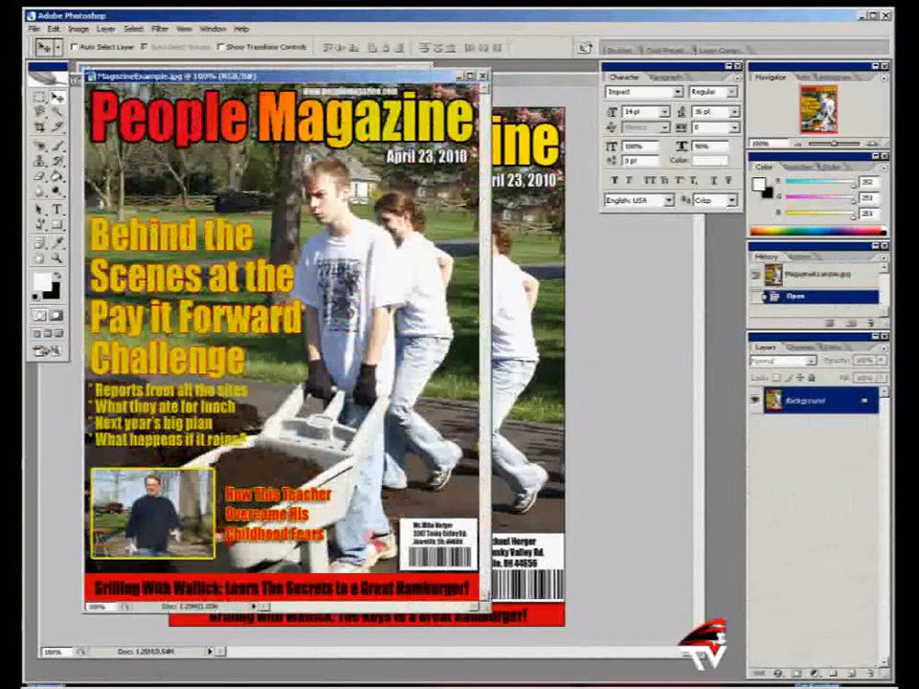
left_click(458, 78)
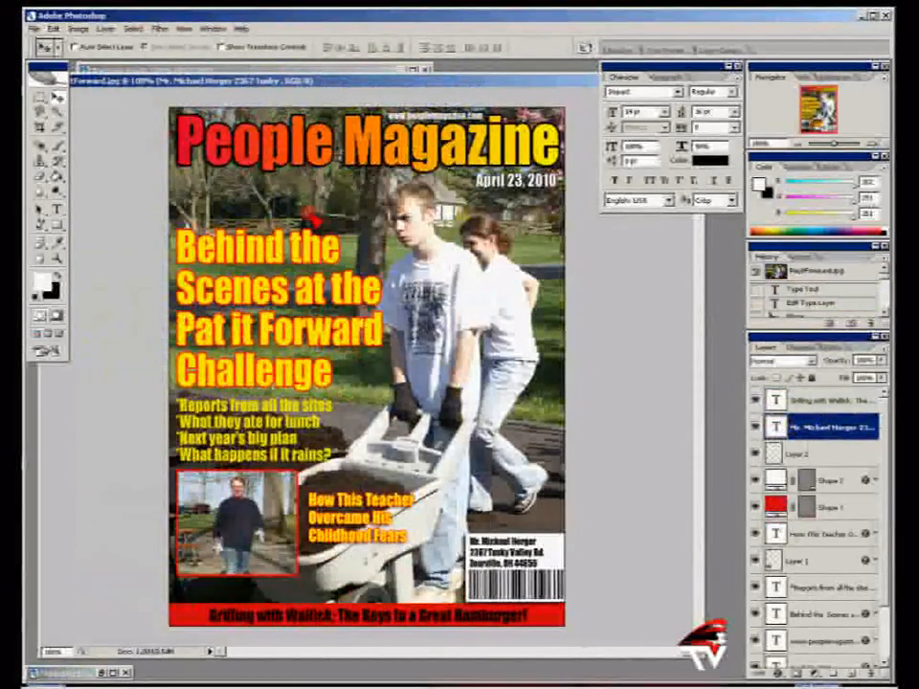